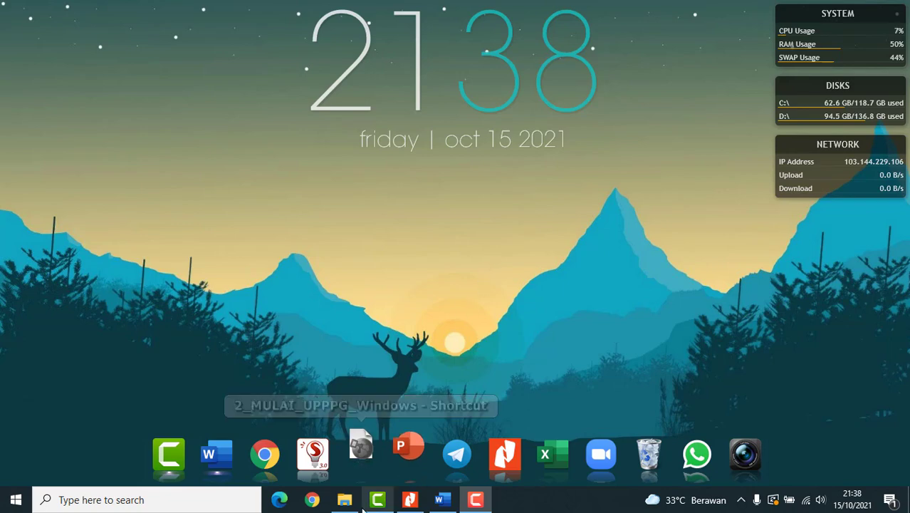
- Open the 'Analisis PTS Fisika XI IPA dan XI IPS untuk contoh' workbook from the NILAI folder
{"action": "left_click", "coordinate": [361, 453]}
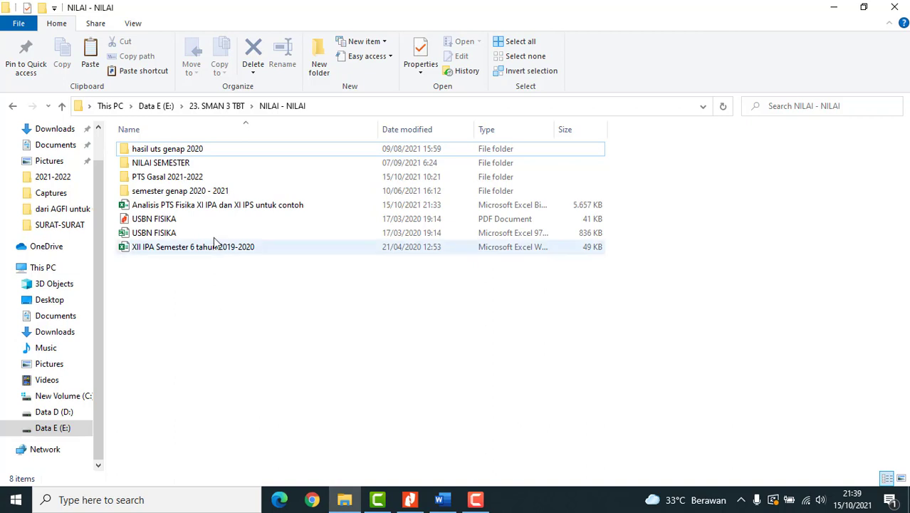
{"action": "left_click", "coordinate": [217, 205]}
{"action": "double_click", "coordinate": [218, 205]}
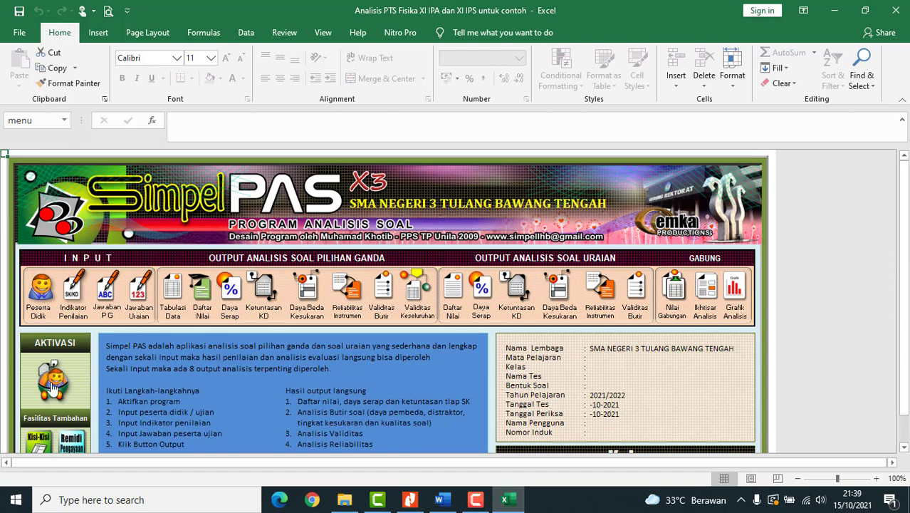
- Go from the SimpelPAS menu to the Aktivasi Sekolah sheet via the AKTIVASI icon
{"action": "left_click", "coordinate": [54, 385]}
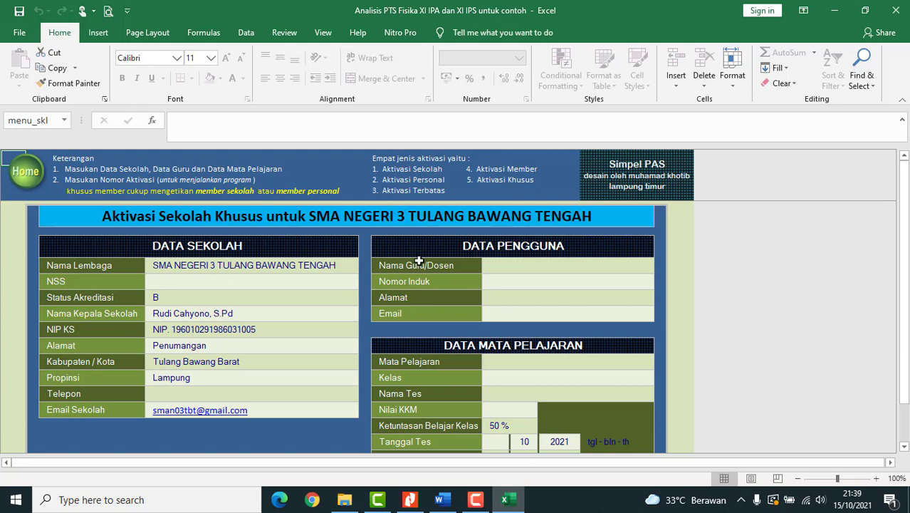
- Enter the teacher's full name and employee ID number in the DATA PENGGUNA section
{"action": "left_click", "coordinate": [562, 267]}
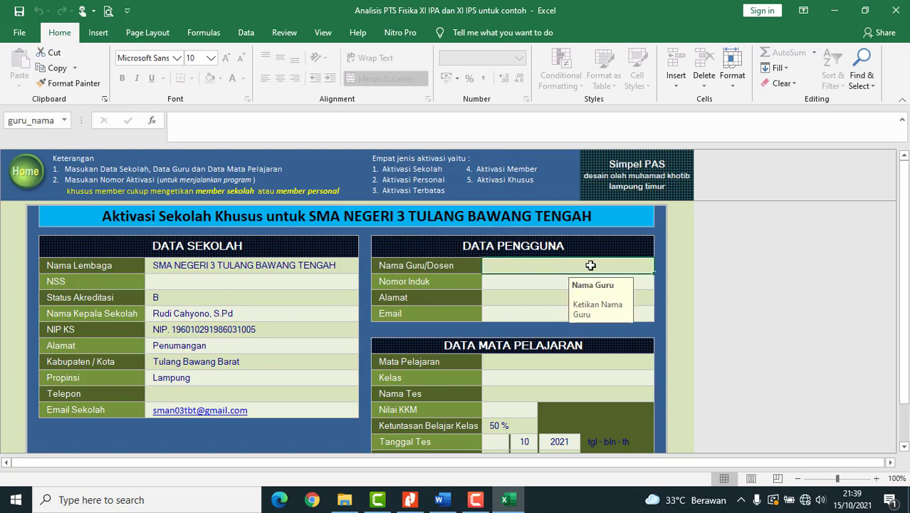
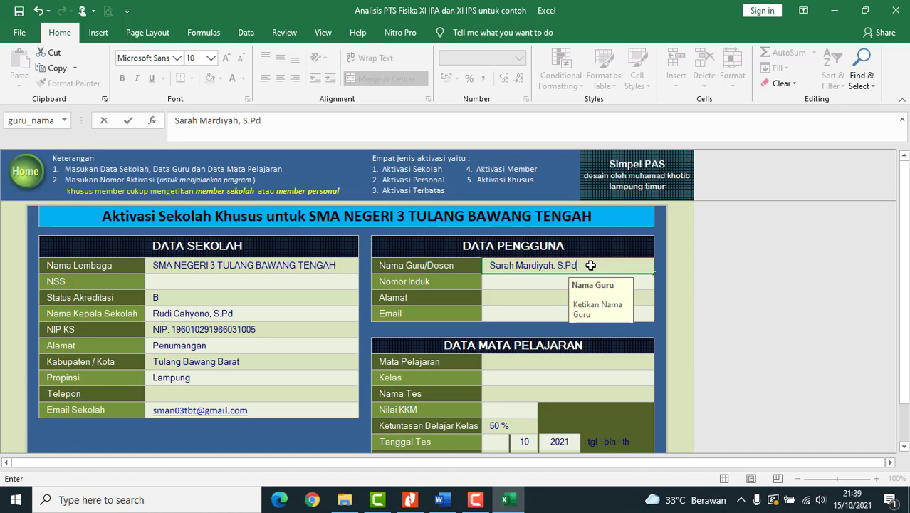
{"action": "type", "text": "."}
{"action": "key", "text": "Return"}
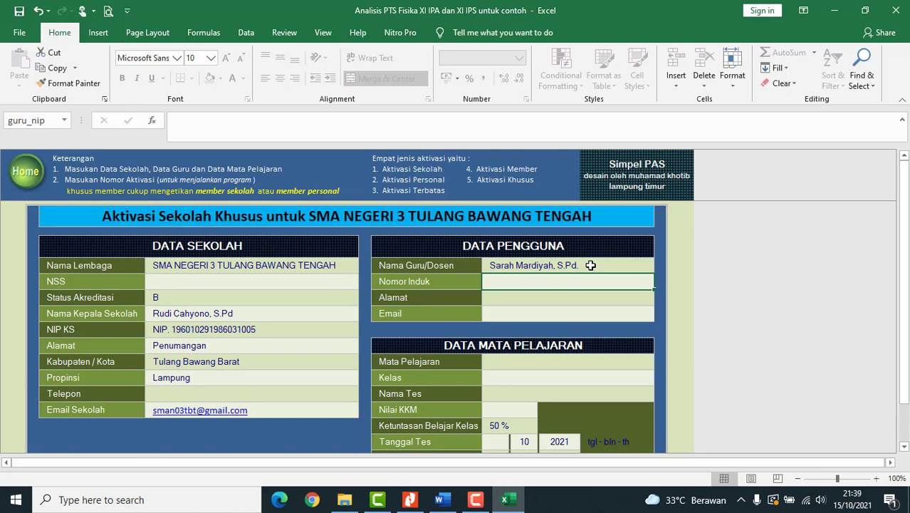
{"action": "type", "text": "NI"}
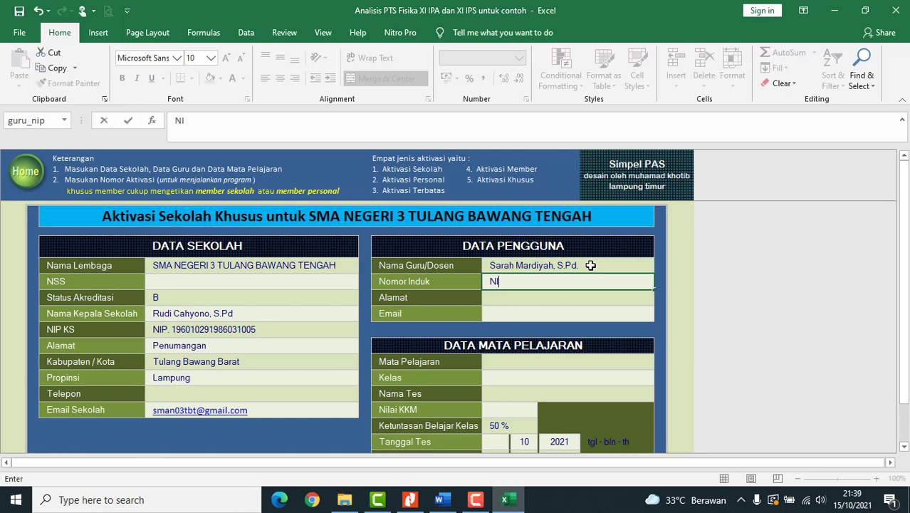
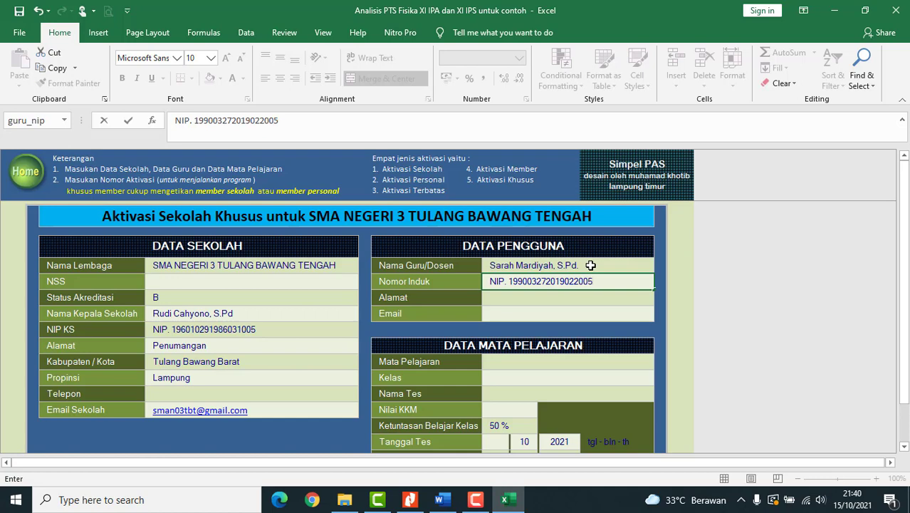
{"action": "key", "text": "Return"}
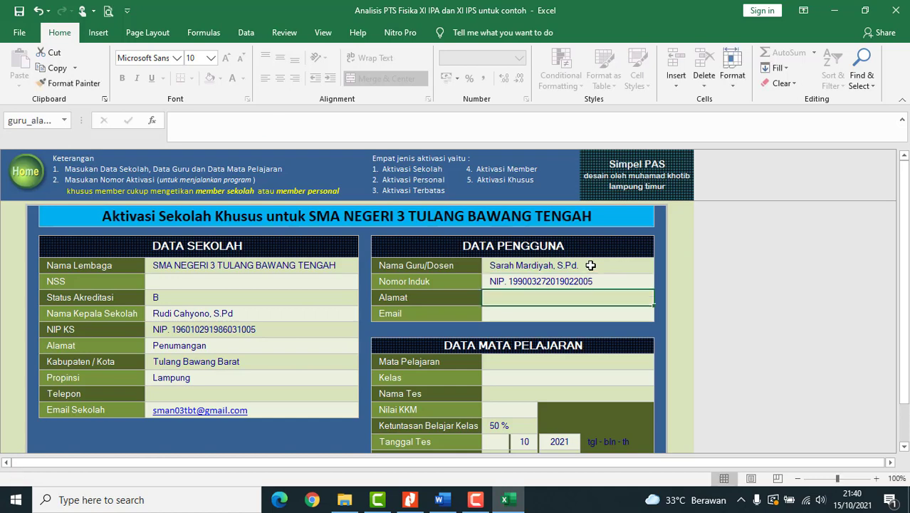
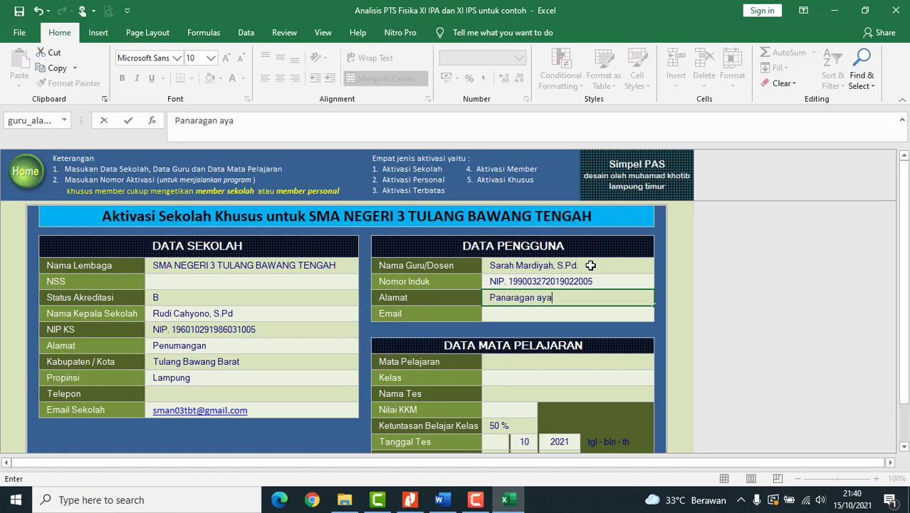
- Enter the teacher's home address and e-mail address, correcting typos along the way
{"action": "key", "text": "BackSpace"}
{"action": "key", "text": "BackSpace"}
{"action": "key", "text": "BackSpace"}
{"action": "key", "text": "ctrl+Return"}
{"action": "key", "text": "Return"}
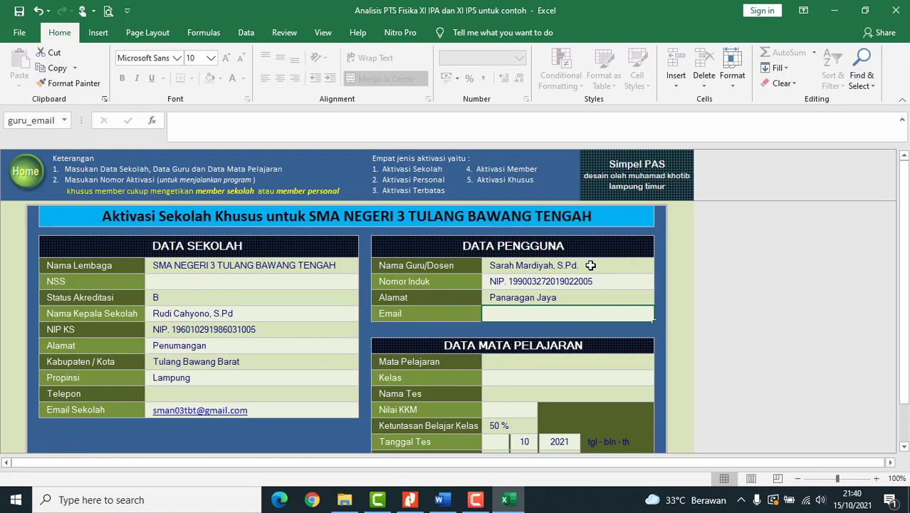
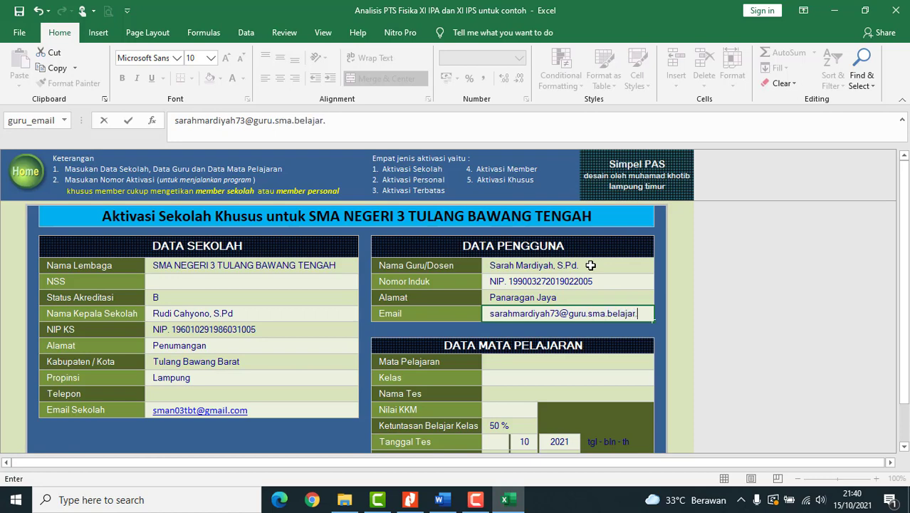
{"action": "key", "text": "Return"}
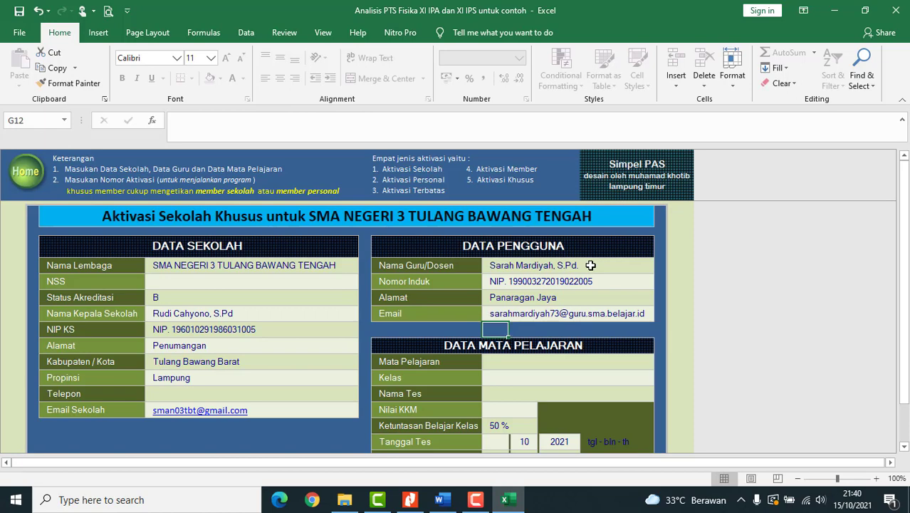
- Enter Fisika as the subject and 'XI IPA dan XI IPS' as the class
{"action": "scroll", "coordinate": [535, 255], "scroll_direction": "down", "scroll_amount": 1}
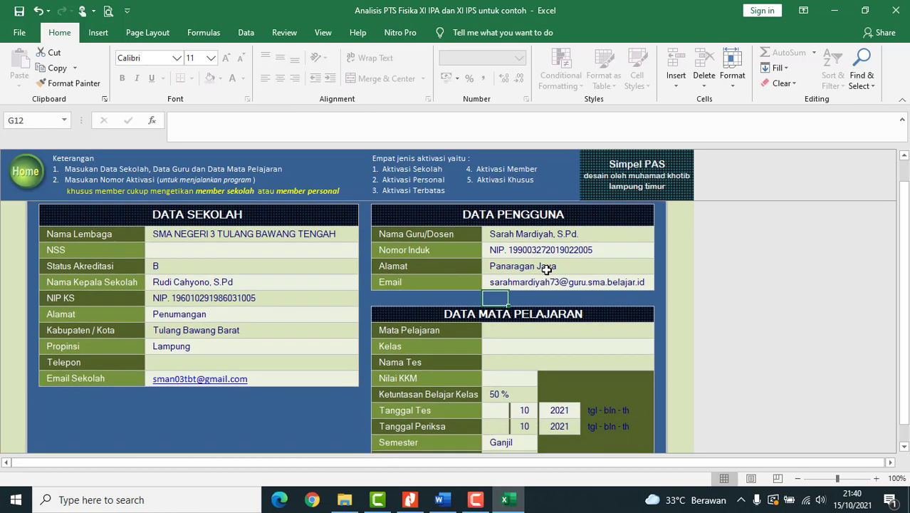
{"action": "left_click", "coordinate": [508, 330]}
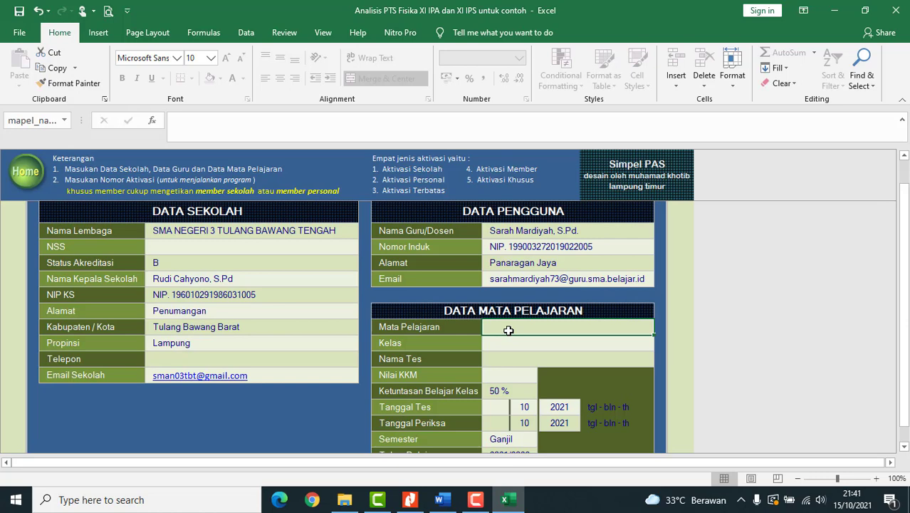
{"action": "type", "text": "Fisi"}
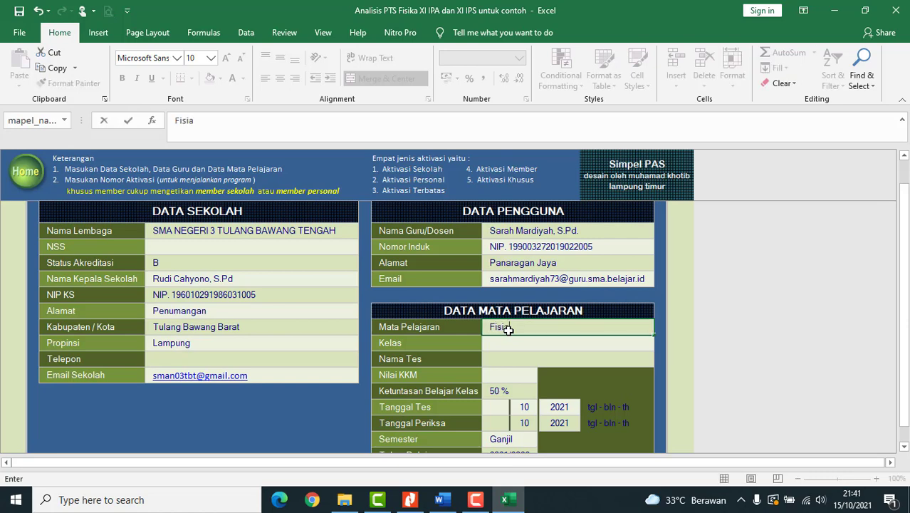
{"action": "type", "text": "ka"}
{"action": "key", "text": "Return"}
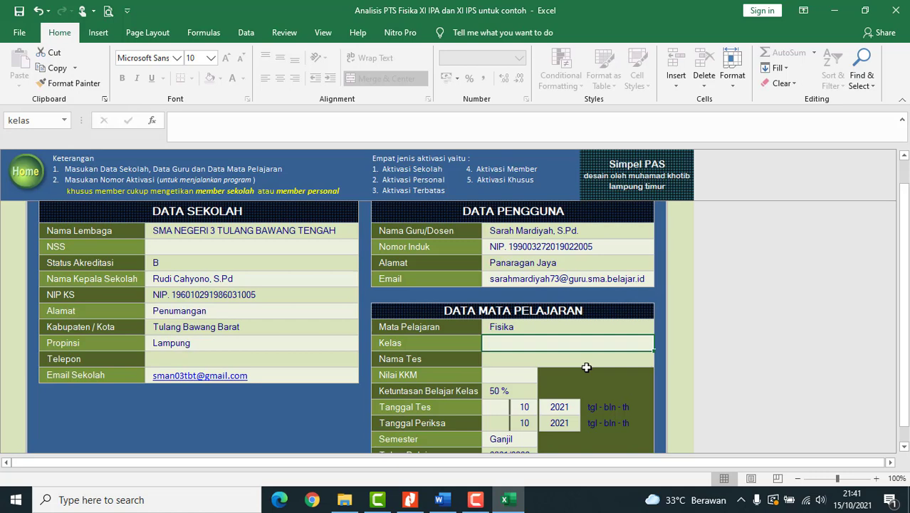
{"action": "type", "text": "XI "}
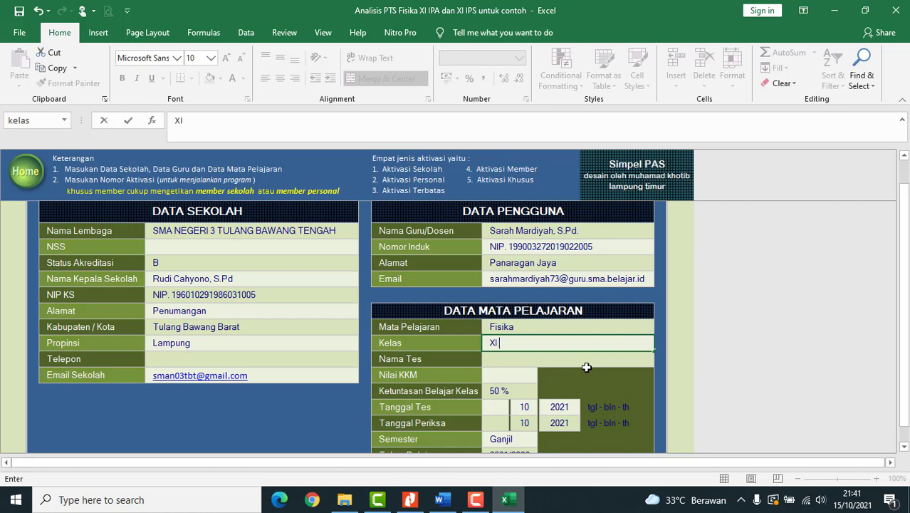
{"action": "type", "text": "IPA dan X"}
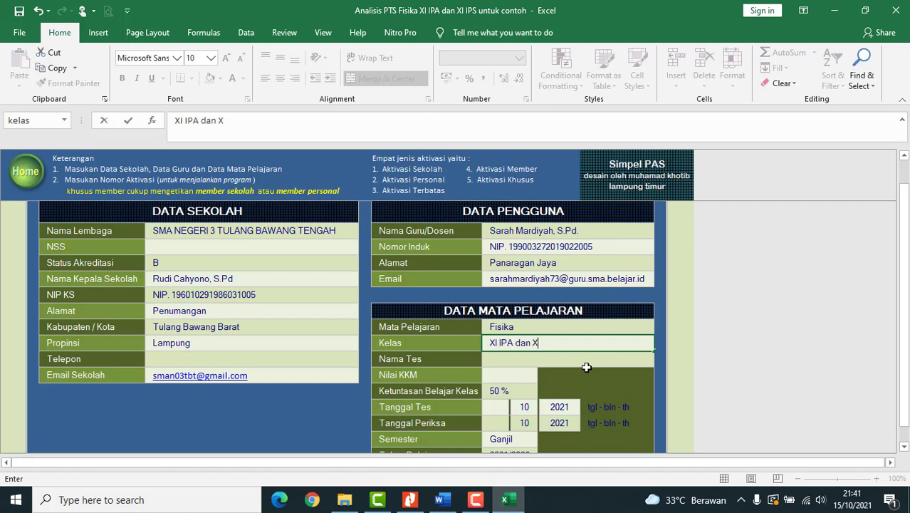
{"action": "type", "text": "I IPS"}
{"action": "key", "text": "Return"}
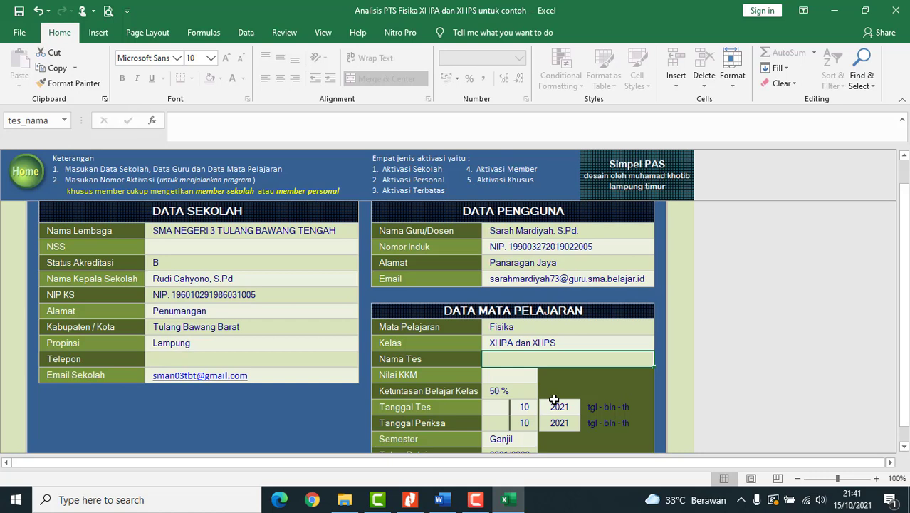
- Name the test 'Penilaian Tengah Semester Ganjil' and set the Nilai KKM to 65
{"action": "type", "text": "Penil"}
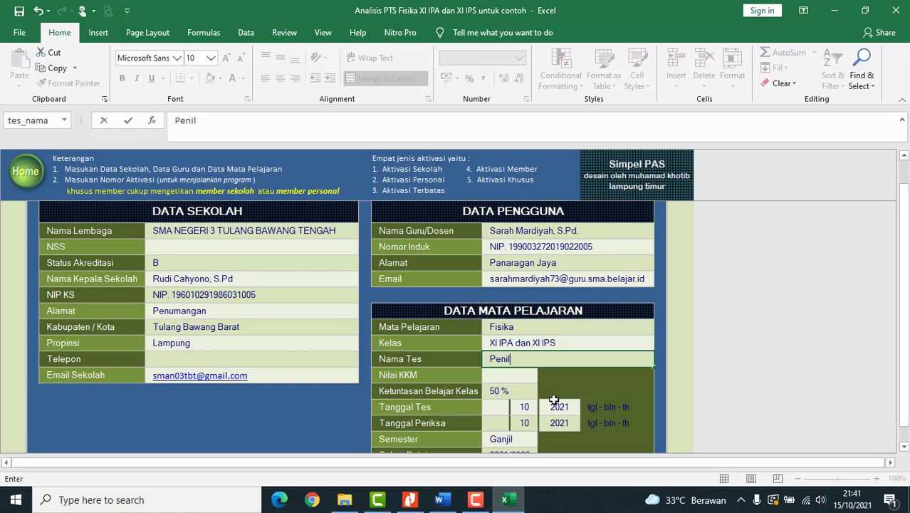
{"action": "type", "text": "aian Tengah "}
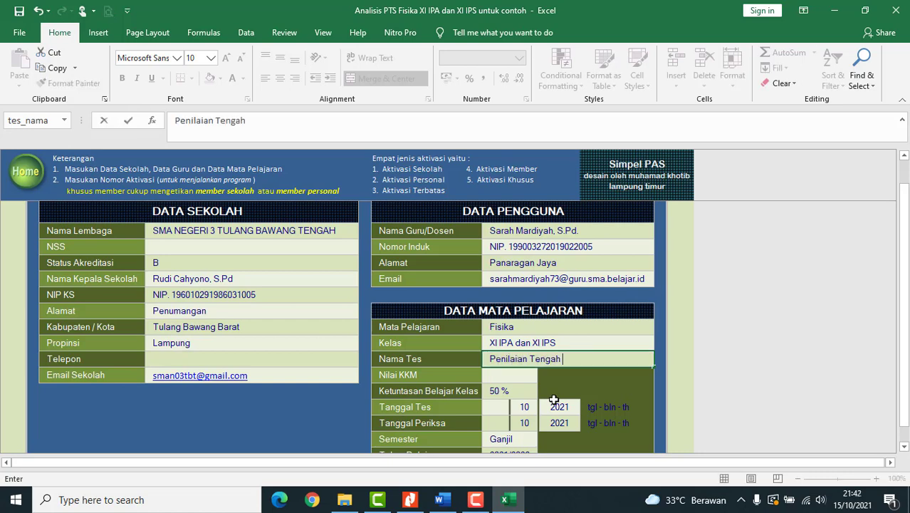
{"action": "type", "text": "Semester Ganji"}
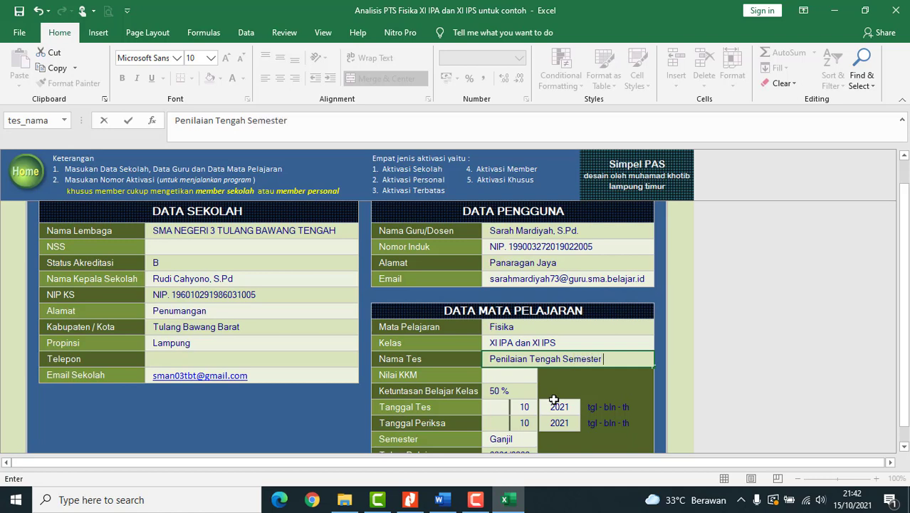
{"action": "type", "text": "l"}
{"action": "key", "text": "Return"}
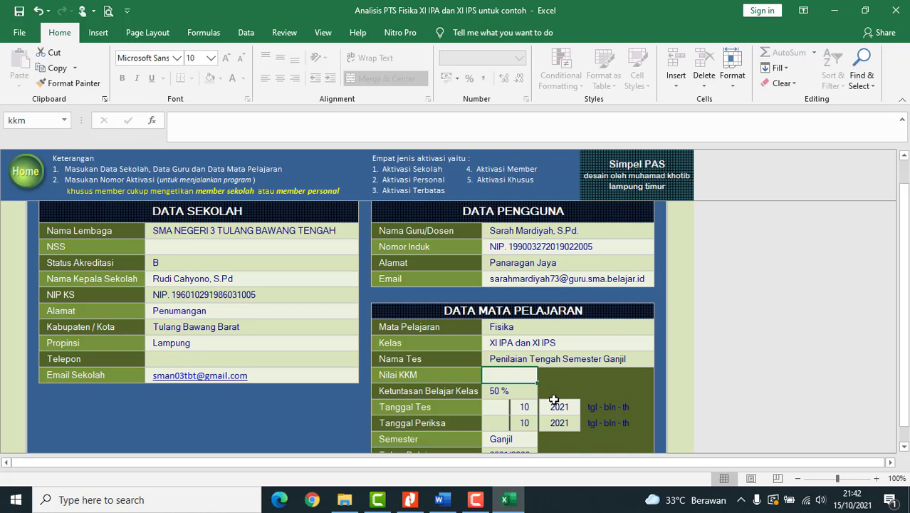
{"action": "type", "text": "65"}
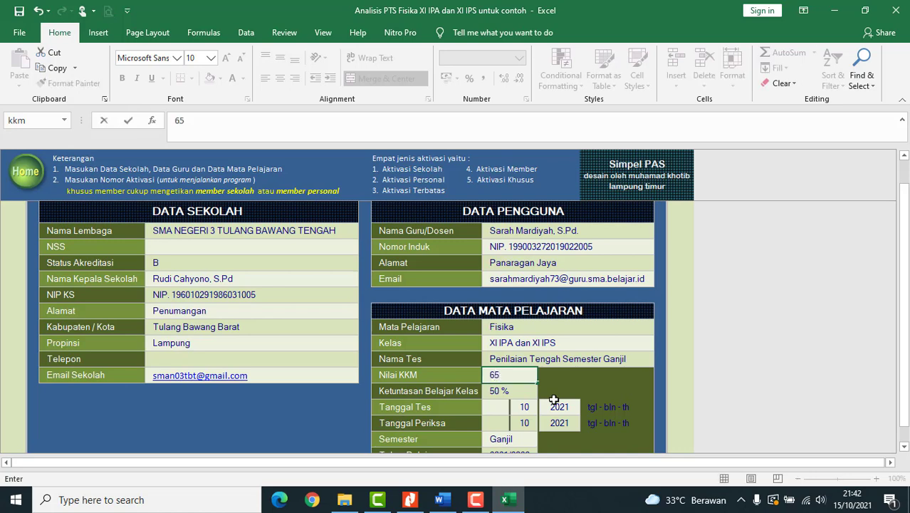
{"action": "key", "text": "Return"}
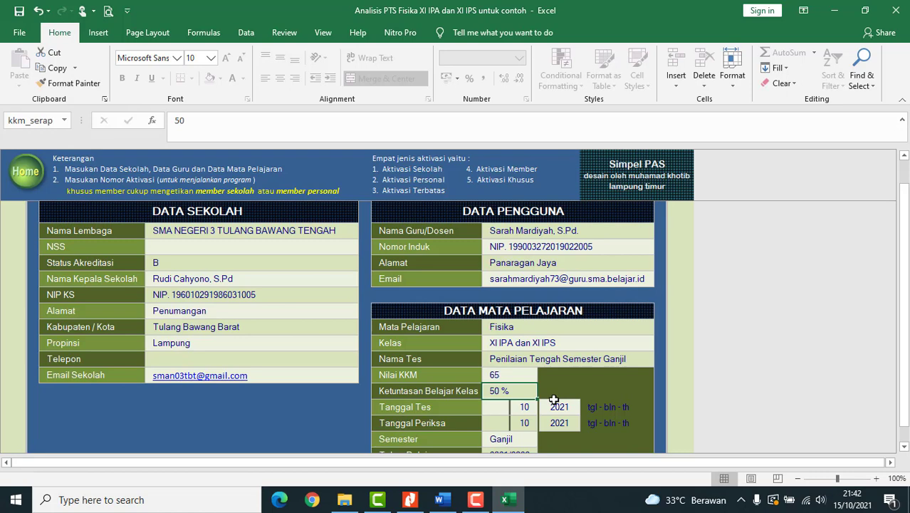
{"action": "scroll", "coordinate": [553, 399], "scroll_direction": "down", "scroll_amount": 1}
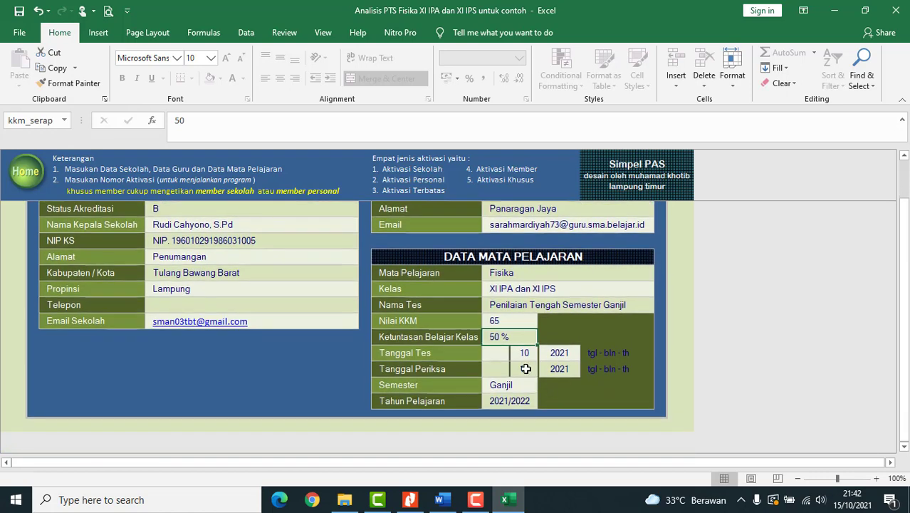
{"action": "left_click", "coordinate": [502, 356]}
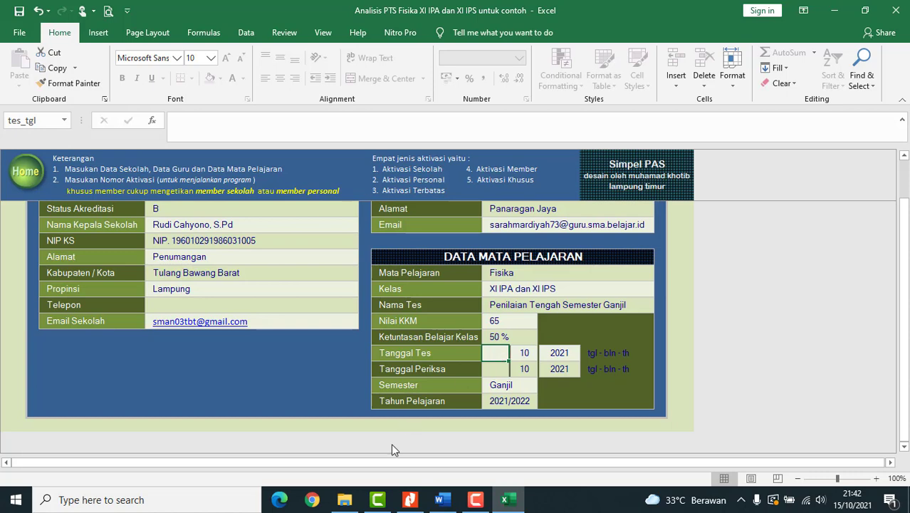
- Set the Tanggal Tes day to 04 and the Tanggal Periksa day to 15
{"action": "scroll", "coordinate": [502, 356], "scroll_direction": "down", "scroll_amount": 1}
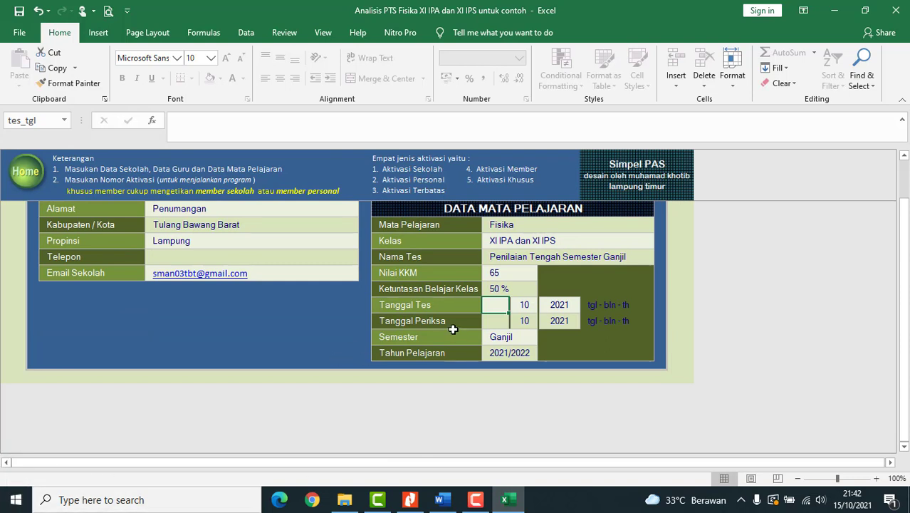
{"action": "left_click", "coordinate": [498, 305]}
{"action": "type", "text": "04"}
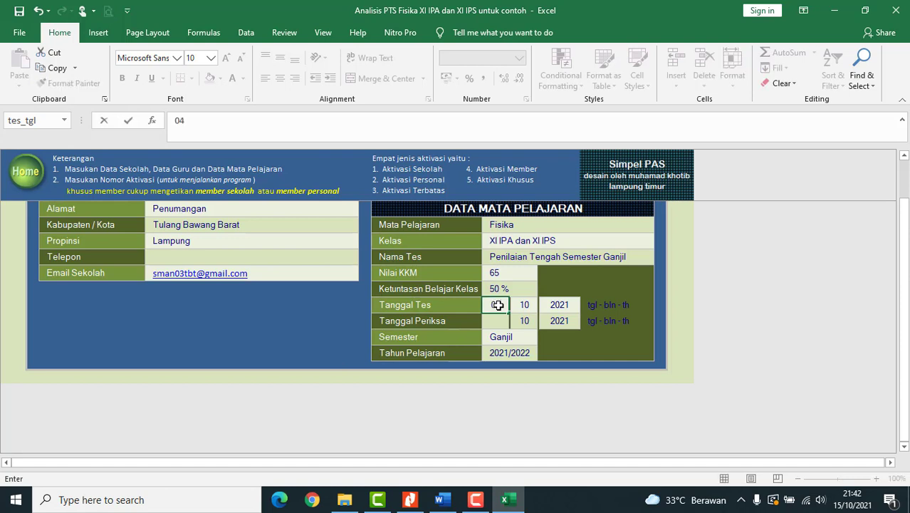
{"action": "key", "text": "Return"}
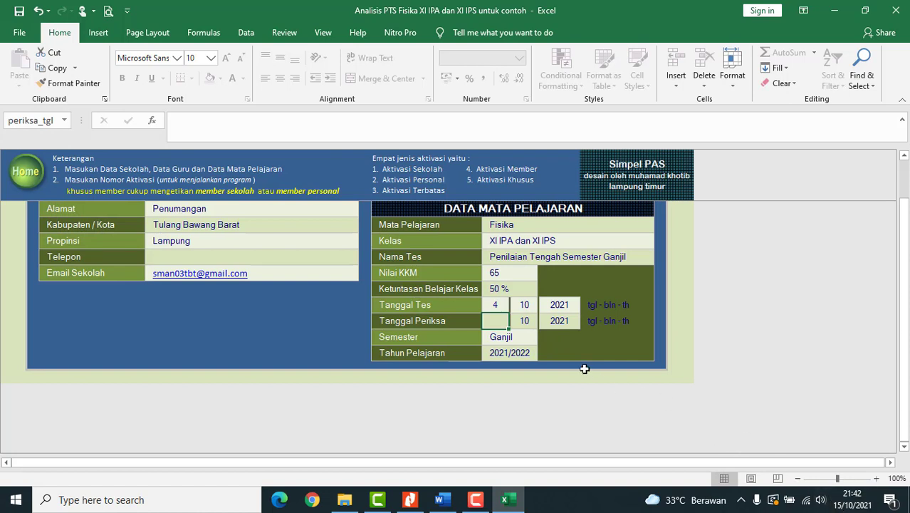
{"action": "type", "text": "15"}
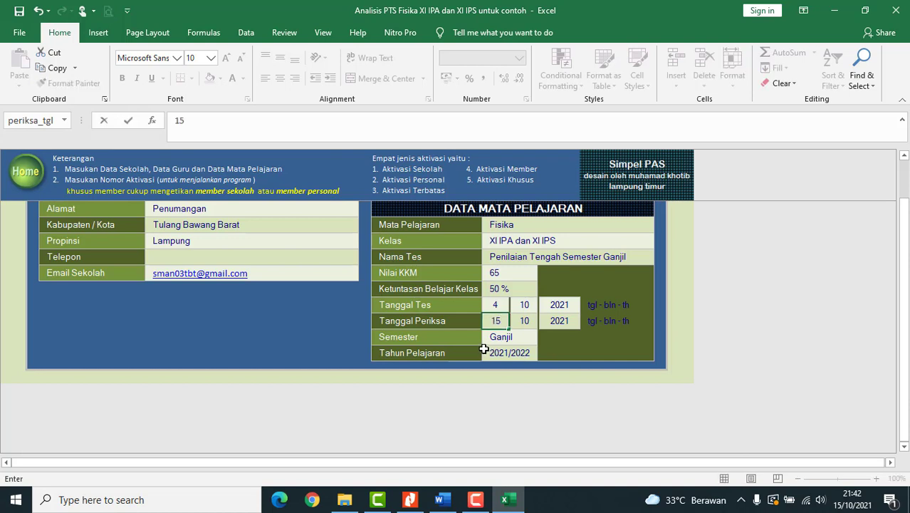
{"action": "key", "text": "Return"}
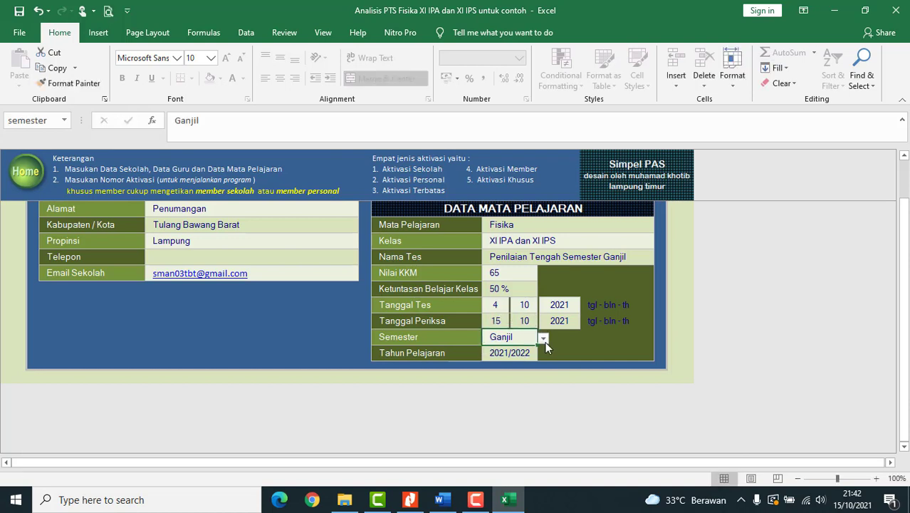
- Choose Ganjil as the semester from the dropdown
{"action": "left_click", "coordinate": [542, 339]}
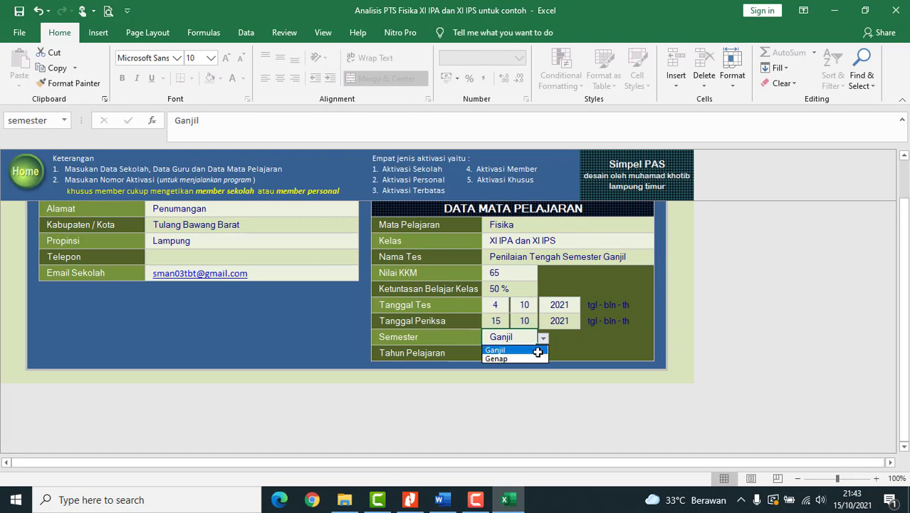
{"action": "left_click", "coordinate": [533, 350]}
{"action": "left_click", "coordinate": [521, 354]}
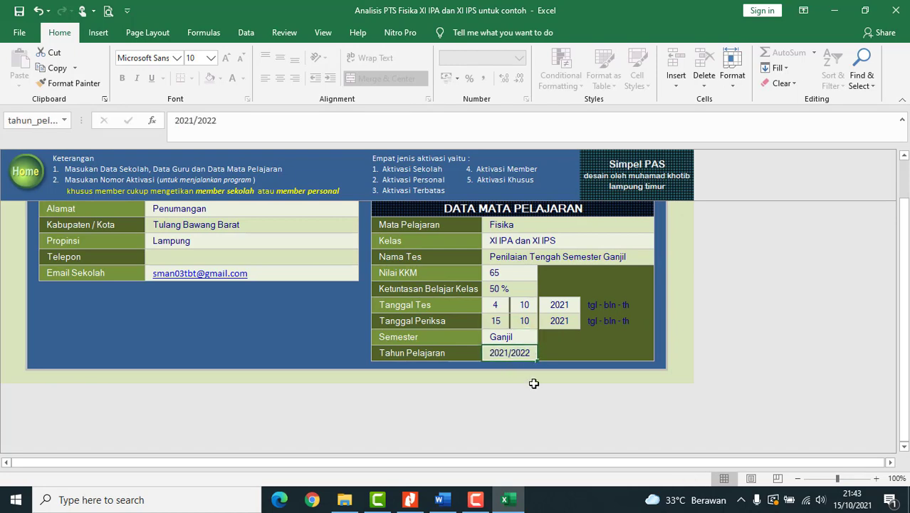
{"action": "scroll", "coordinate": [534, 383], "scroll_direction": "up", "scroll_amount": 3}
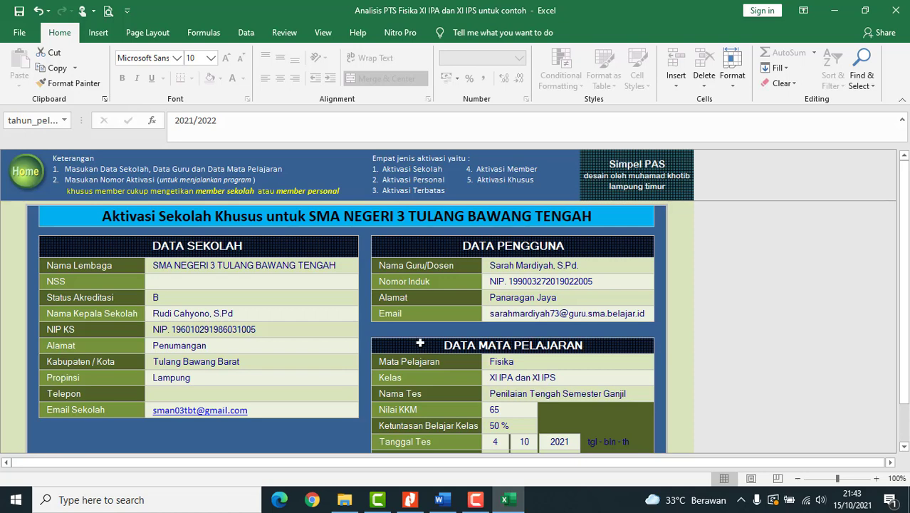
{"action": "scroll", "coordinate": [430, 356], "scroll_direction": "down", "scroll_amount": 1}
{"action": "scroll", "coordinate": [435, 352], "scroll_direction": "up", "scroll_amount": 1}
- Return to the SimpelPAS main menu and review the Fisika test summary
{"action": "left_click", "coordinate": [26, 180]}
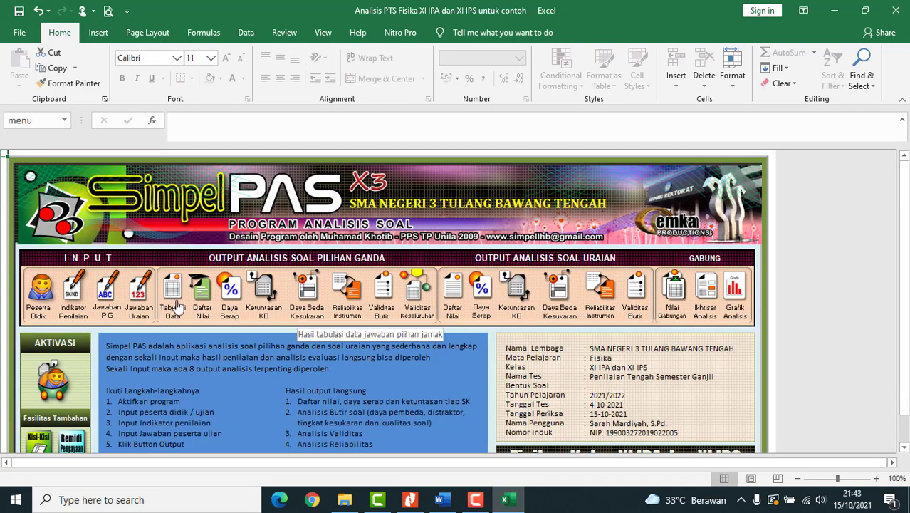
{"action": "scroll", "coordinate": [178, 306], "scroll_direction": "down", "scroll_amount": 2}
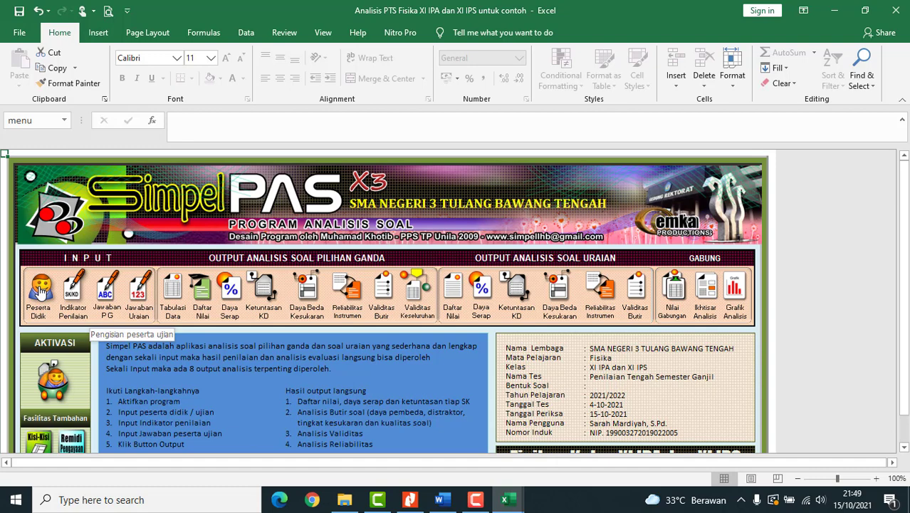
{"action": "left_click", "coordinate": [41, 292]}
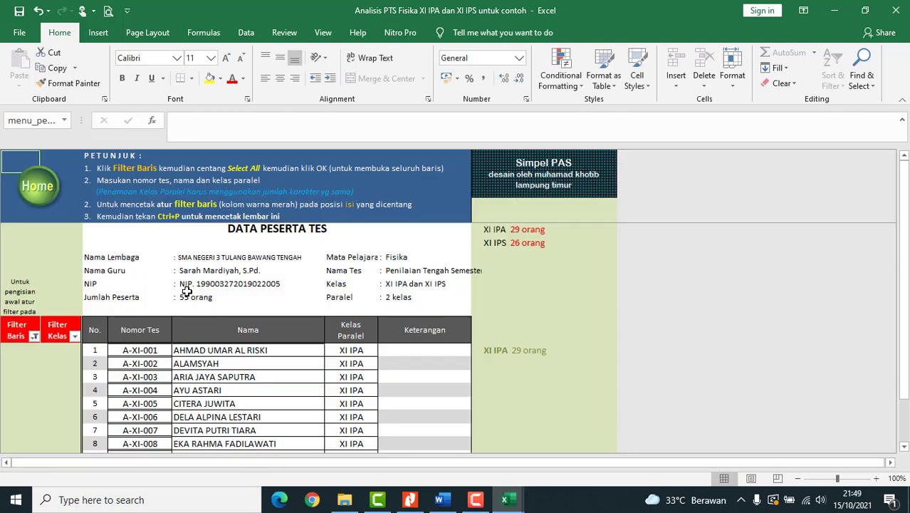
- Browse the 55-participant list and inspect the first XI IPA entry, A-XI-001
{"action": "scroll", "coordinate": [222, 337], "scroll_direction": "down", "scroll_amount": 10}
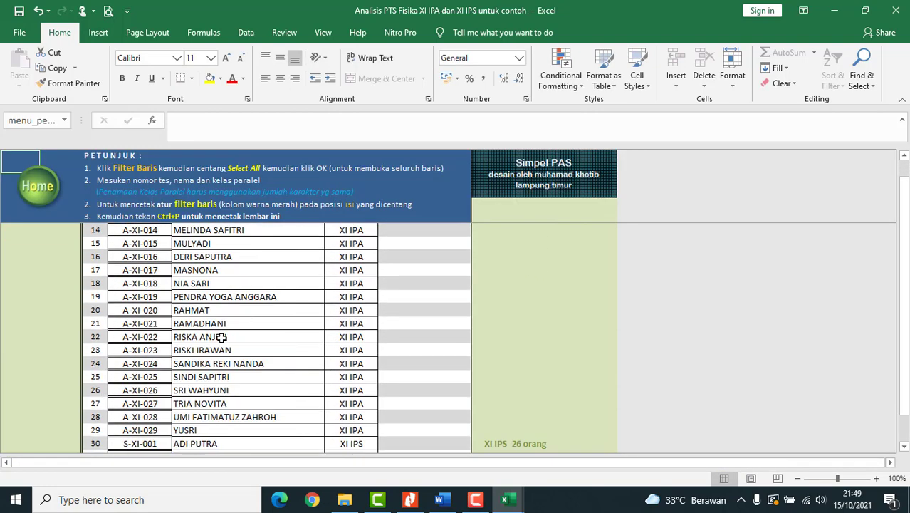
{"action": "scroll", "coordinate": [222, 338], "scroll_direction": "down", "scroll_amount": 8}
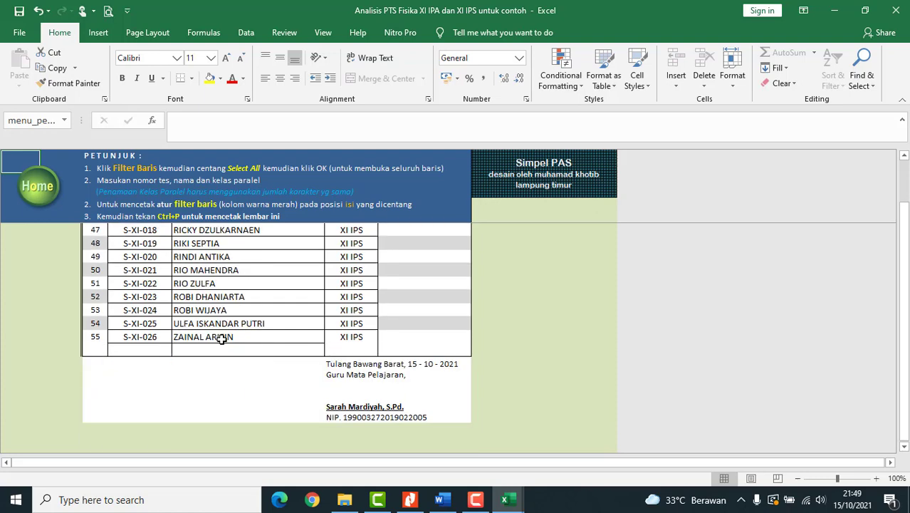
{"action": "scroll", "coordinate": [222, 339], "scroll_direction": "up", "scroll_amount": 18}
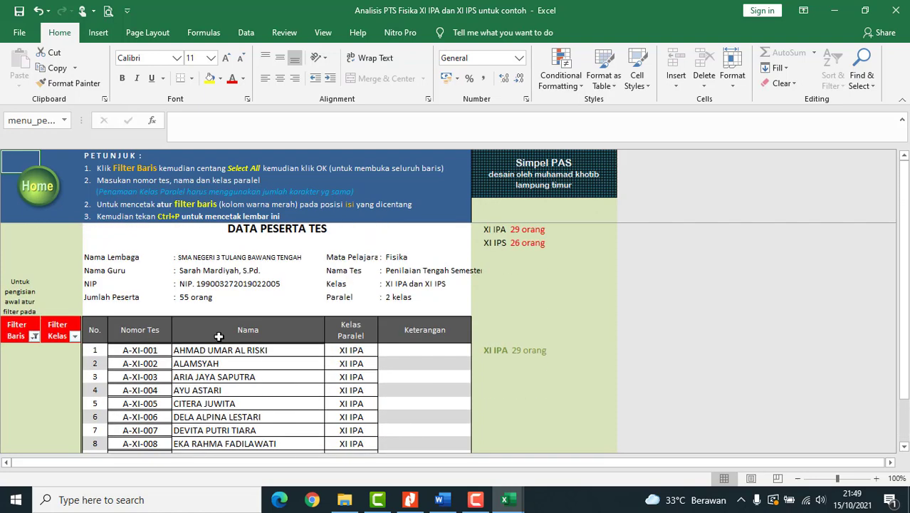
{"action": "scroll", "coordinate": [186, 377], "scroll_direction": "down", "scroll_amount": 2}
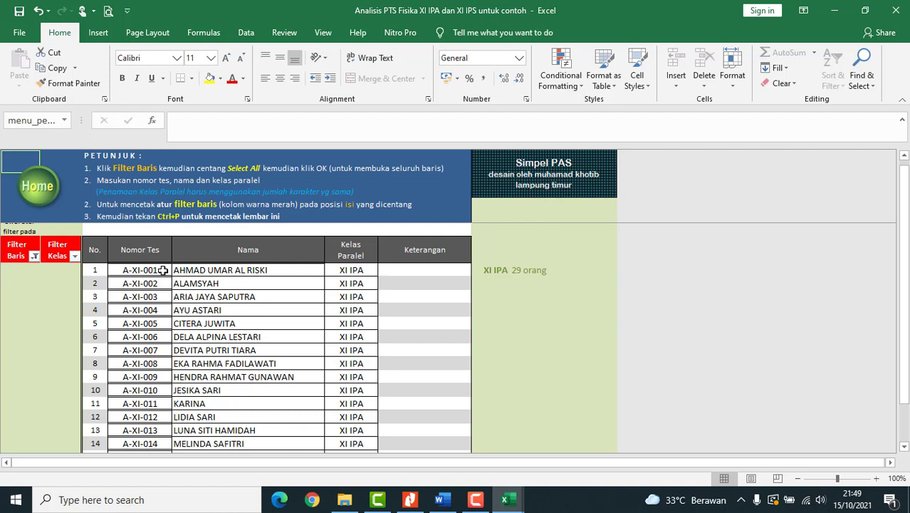
{"action": "left_click", "coordinate": [371, 270]}
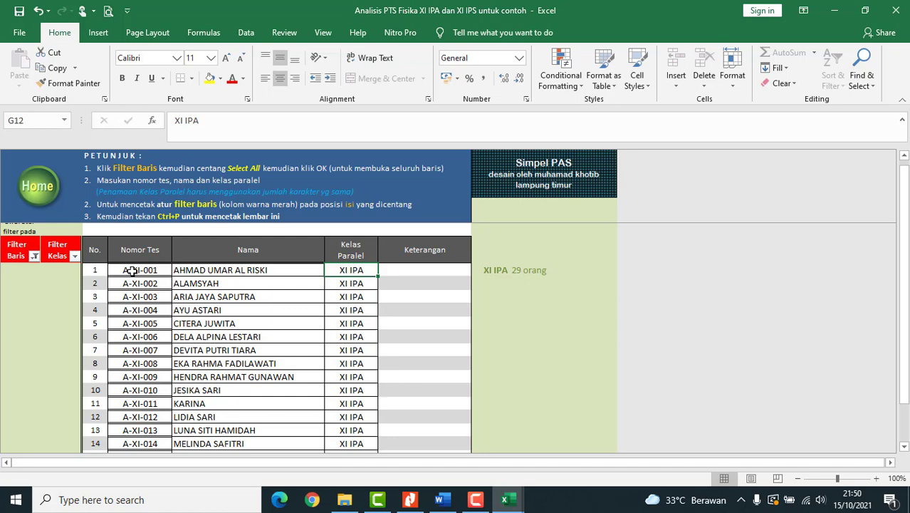
{"action": "right_click", "coordinate": [132, 271]}
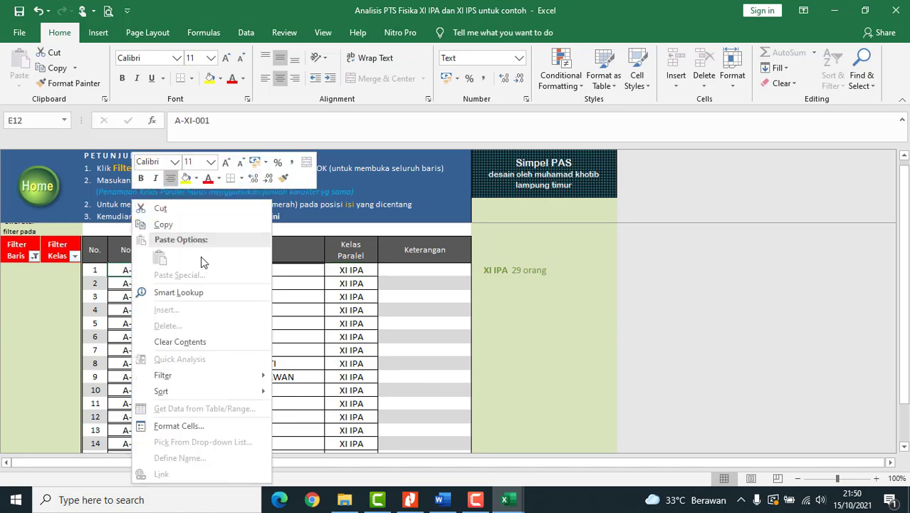
{"action": "key", "text": "Escape"}
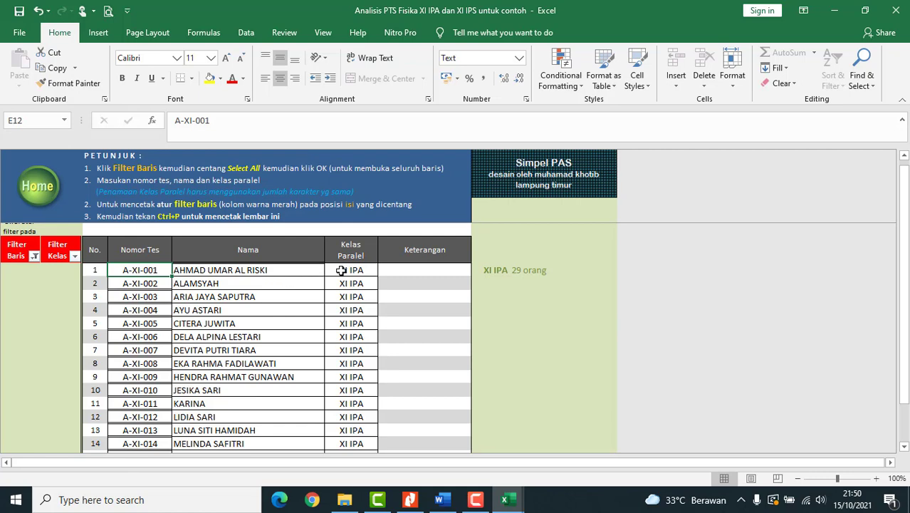
{"action": "scroll", "coordinate": [239, 324], "scroll_direction": "up", "scroll_amount": 1}
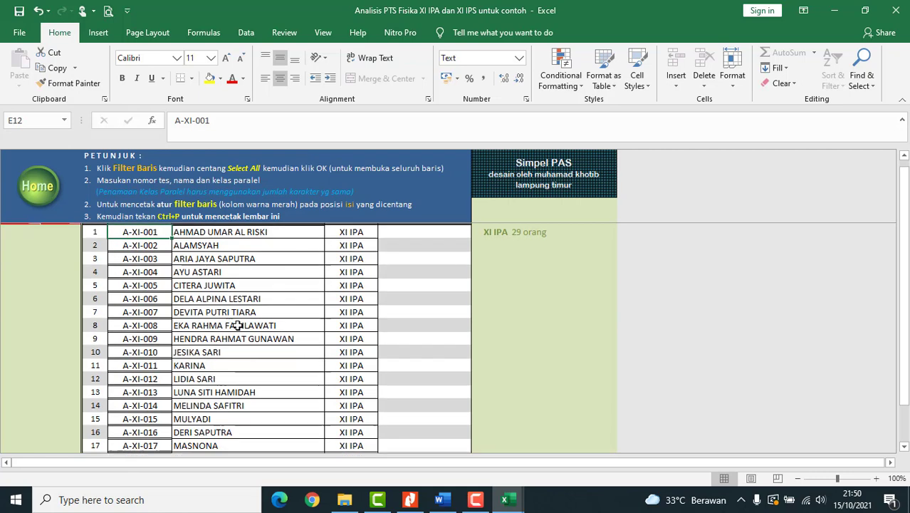
{"action": "scroll", "coordinate": [238, 324], "scroll_direction": "up", "scroll_amount": 1}
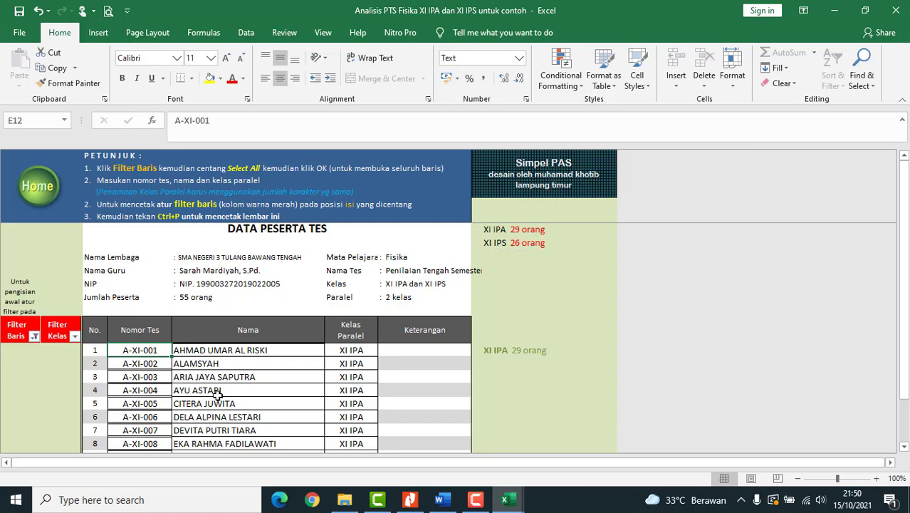
{"action": "scroll", "coordinate": [217, 395], "scroll_direction": "down", "scroll_amount": 2}
{"action": "scroll", "coordinate": [217, 395], "scroll_direction": "down", "scroll_amount": 13}
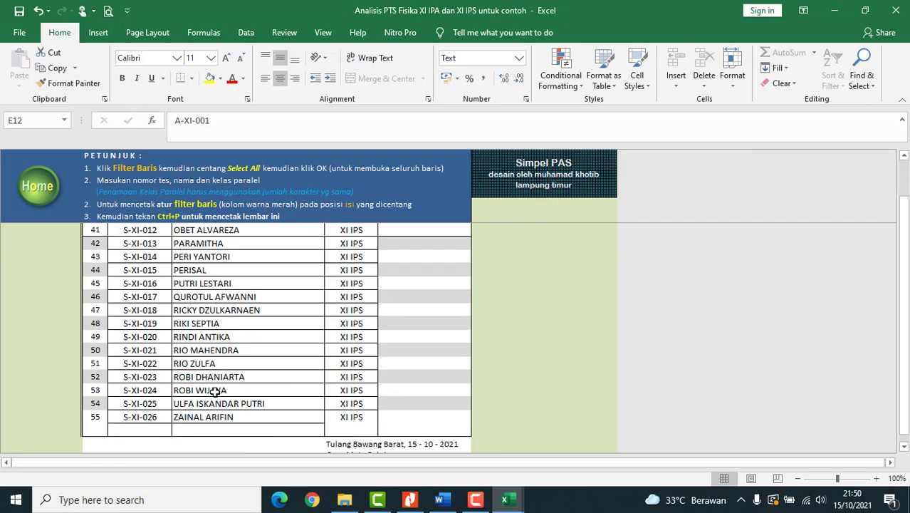
{"action": "scroll", "coordinate": [214, 391], "scroll_direction": "up", "scroll_amount": 15}
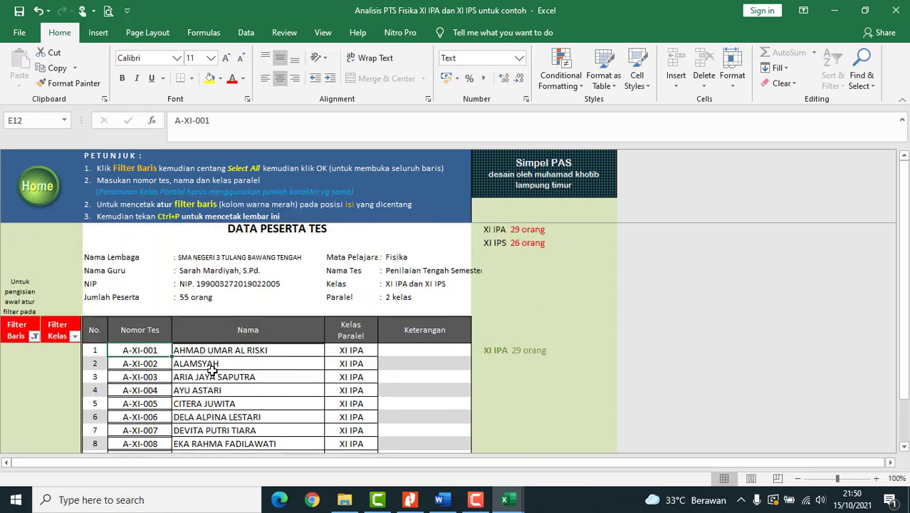
- Filter the participant list by class to show only XI IPA
{"action": "left_click", "coordinate": [74, 336]}
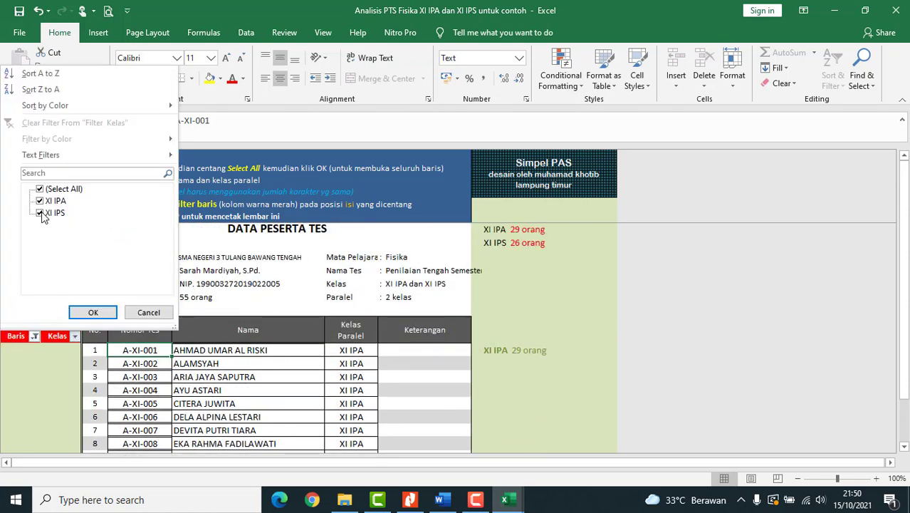
{"action": "left_click", "coordinate": [40, 213]}
{"action": "left_click", "coordinate": [86, 314]}
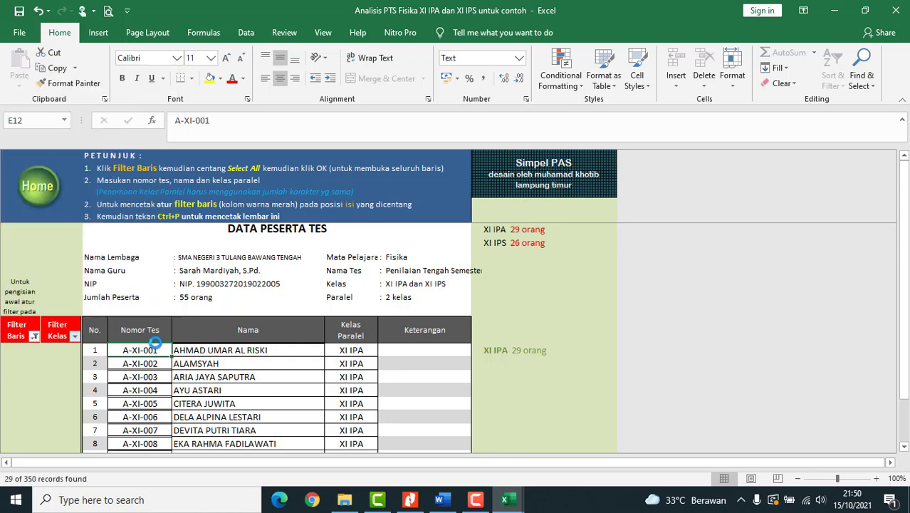
{"action": "scroll", "coordinate": [224, 378], "scroll_direction": "down", "scroll_amount": 5}
{"action": "scroll", "coordinate": [225, 379], "scroll_direction": "down", "scroll_amount": 4}
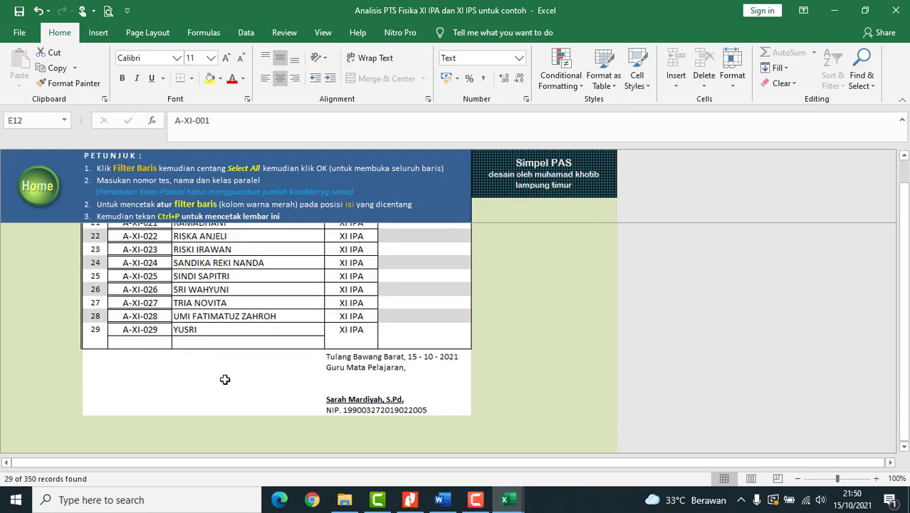
{"action": "scroll", "coordinate": [343, 312], "scroll_direction": "up", "scroll_amount": 3}
{"action": "scroll", "coordinate": [343, 311], "scroll_direction": "up", "scroll_amount": 6}
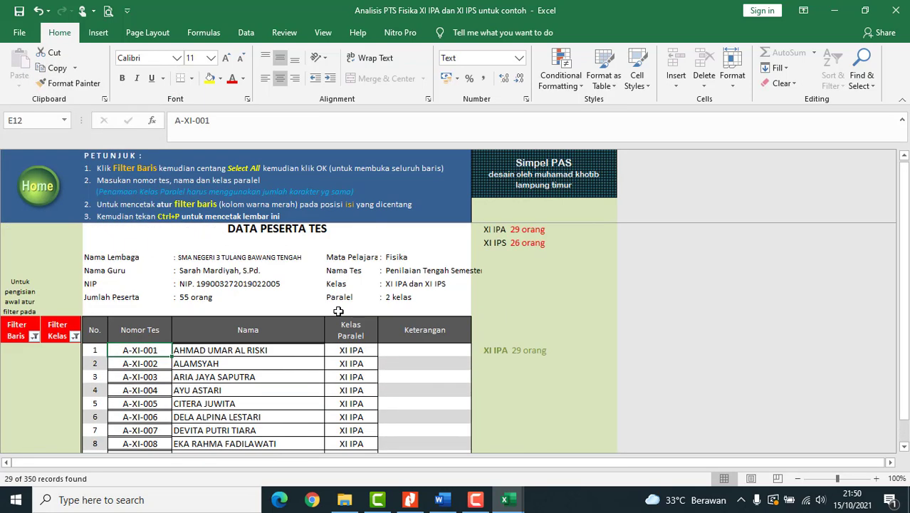
- Switch the class filter to show only XI IPS students
{"action": "left_click", "coordinate": [74, 338]}
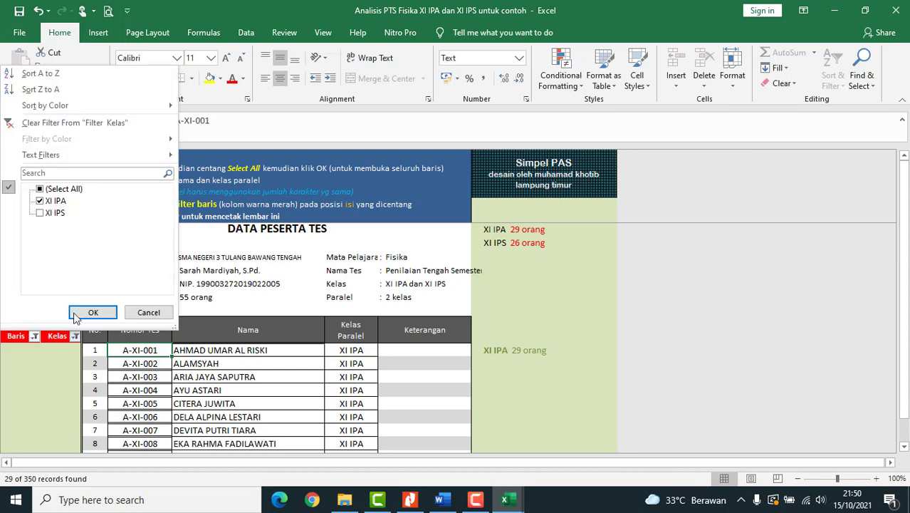
{"action": "left_click", "coordinate": [40, 213]}
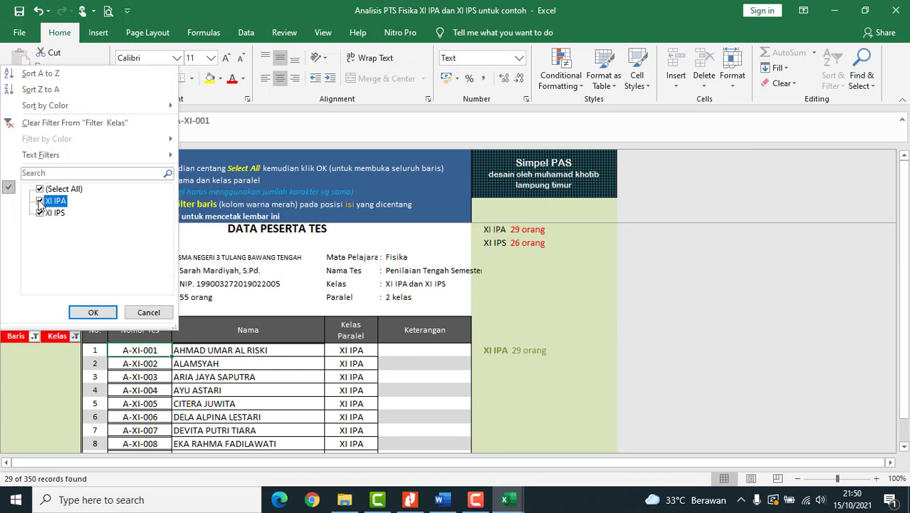
{"action": "left_click", "coordinate": [40, 200]}
{"action": "left_click", "coordinate": [93, 312]}
{"action": "scroll", "coordinate": [304, 399], "scroll_direction": "down", "scroll_amount": 8}
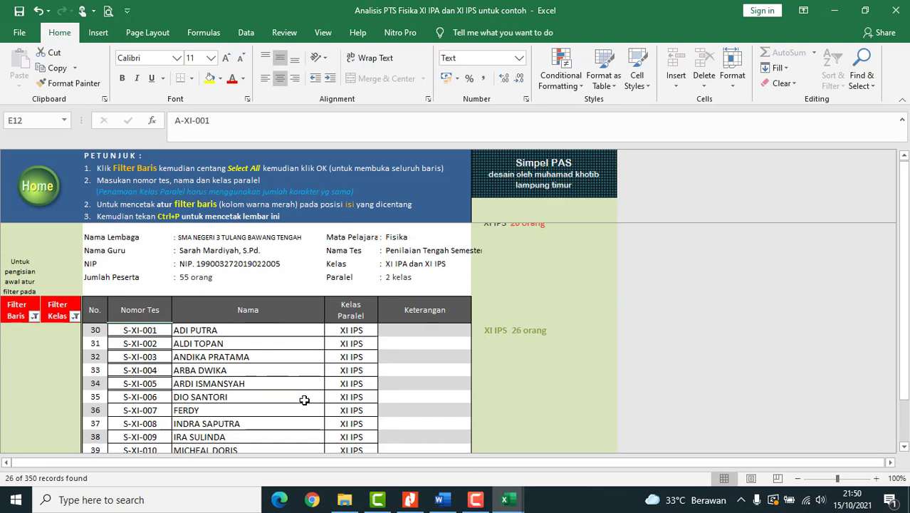
{"action": "scroll", "coordinate": [304, 400], "scroll_direction": "up", "scroll_amount": 8}
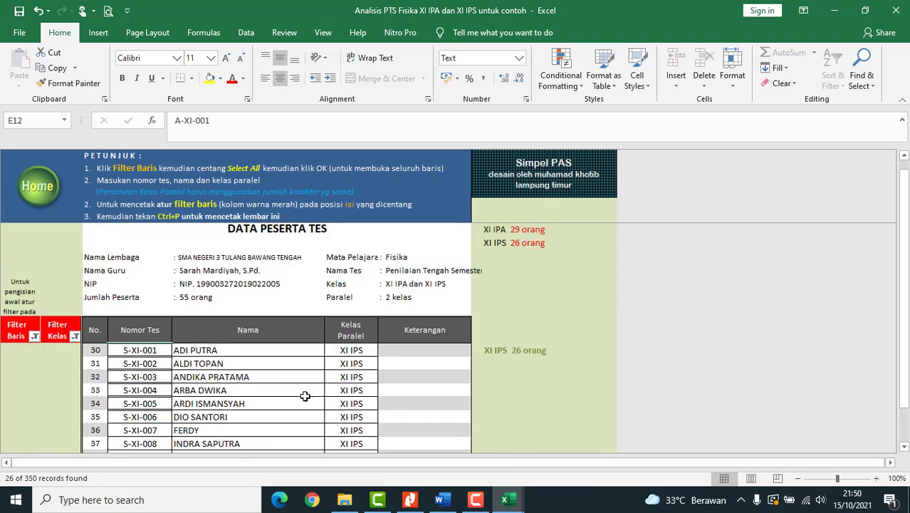
- Re-include XI IPA in the class filter so both classes are listed
{"action": "left_click", "coordinate": [75, 335]}
{"action": "left_click", "coordinate": [40, 200]}
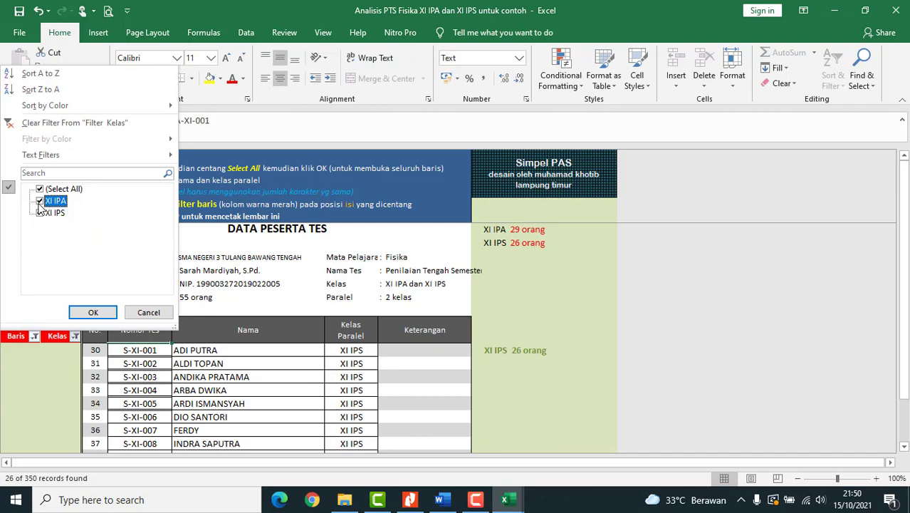
{"action": "left_click", "coordinate": [93, 312]}
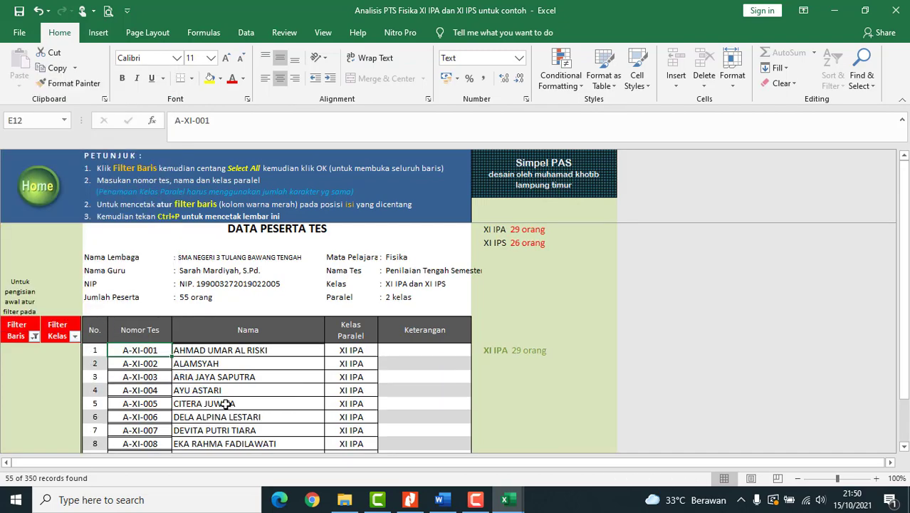
{"action": "scroll", "coordinate": [226, 398], "scroll_direction": "down", "scroll_amount": 10}
{"action": "scroll", "coordinate": [226, 402], "scroll_direction": "down", "scroll_amount": 8}
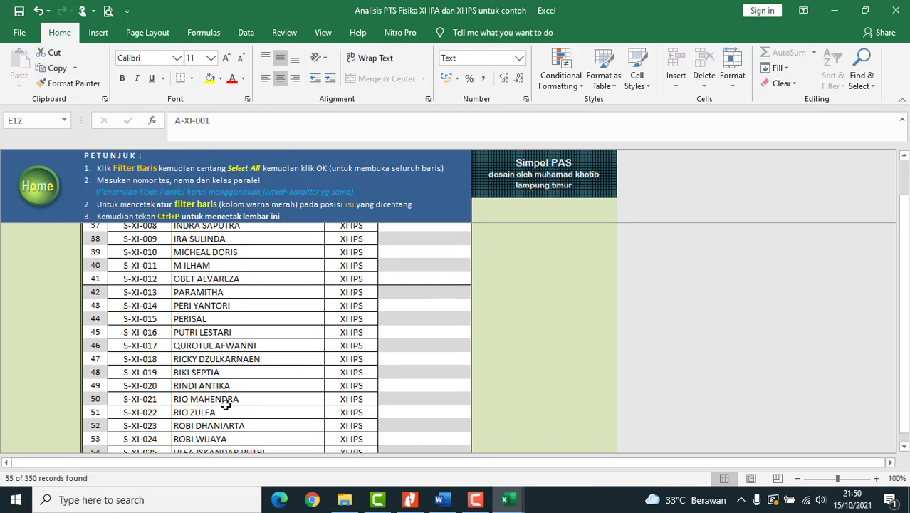
{"action": "scroll", "coordinate": [227, 399], "scroll_direction": "up", "scroll_amount": 13}
{"action": "scroll", "coordinate": [224, 399], "scroll_direction": "up", "scroll_amount": 7}
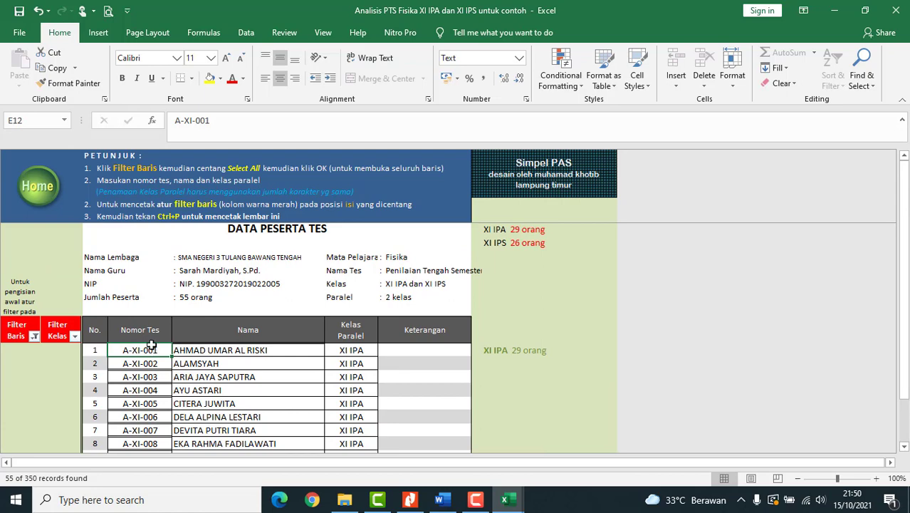
- Go via the main menu to the Data Kompetensi Dasar sheet listing KD 3.1 and 3.2
{"action": "left_click", "coordinate": [42, 193]}
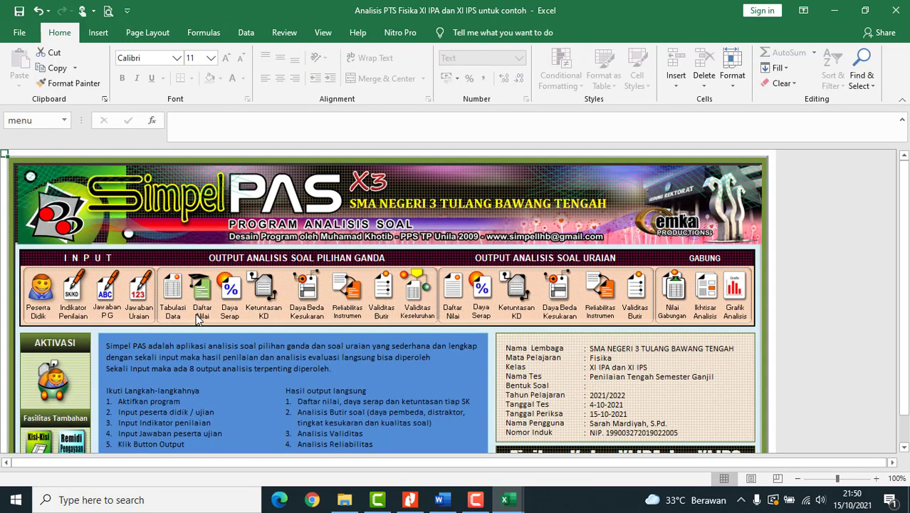
{"action": "left_click", "coordinate": [74, 293]}
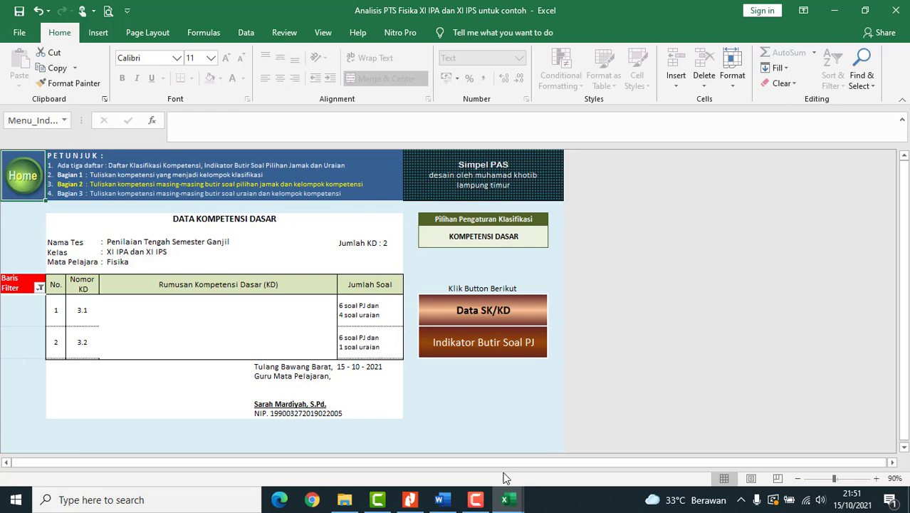
- In the Word KD document, copy the KD 3.1 sentence from the Kelas XI Kompetensi Dasar table
{"action": "left_click", "coordinate": [445, 502]}
{"action": "scroll", "coordinate": [468, 379], "scroll_direction": "up", "scroll_amount": 10}
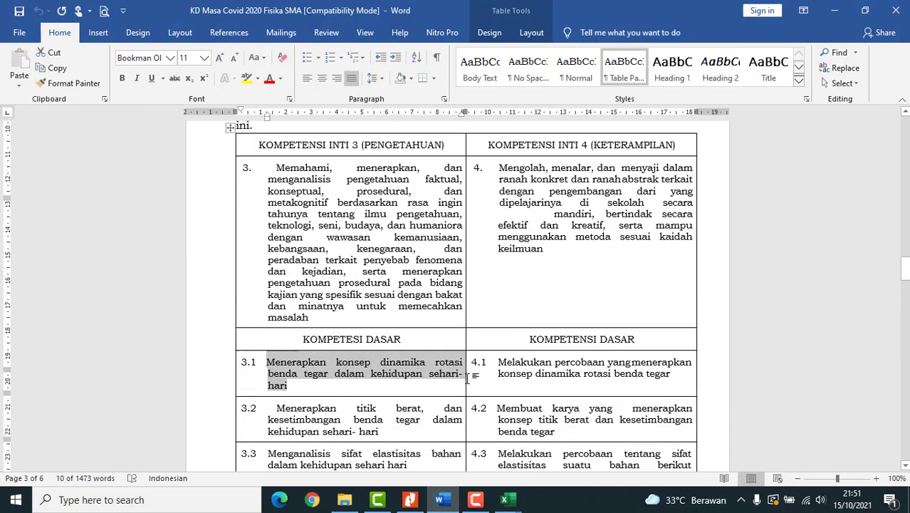
{"action": "scroll", "coordinate": [467, 379], "scroll_direction": "up", "scroll_amount": 3}
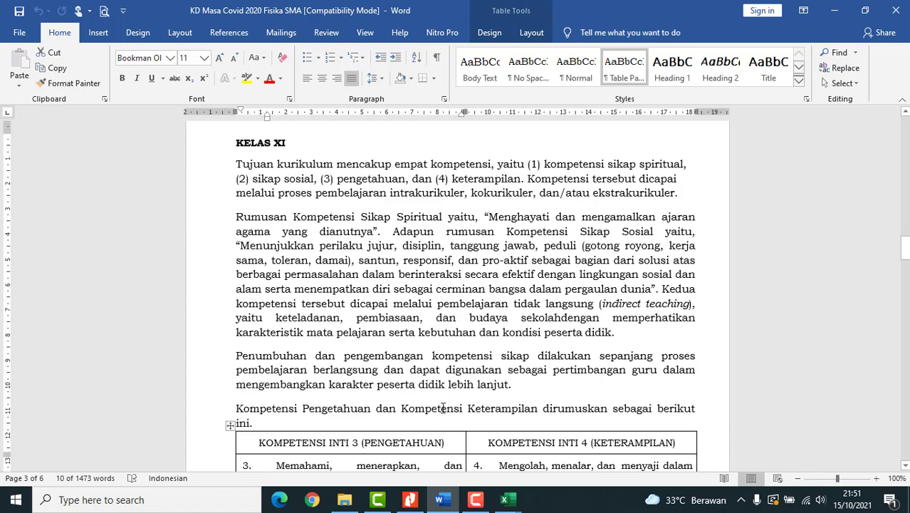
{"action": "scroll", "coordinate": [338, 328], "scroll_direction": "down", "scroll_amount": 1}
{"action": "scroll", "coordinate": [342, 318], "scroll_direction": "up", "scroll_amount": 1}
{"action": "scroll", "coordinate": [342, 319], "scroll_direction": "up", "scroll_amount": 1}
{"action": "scroll", "coordinate": [342, 318], "scroll_direction": "down", "scroll_amount": 9}
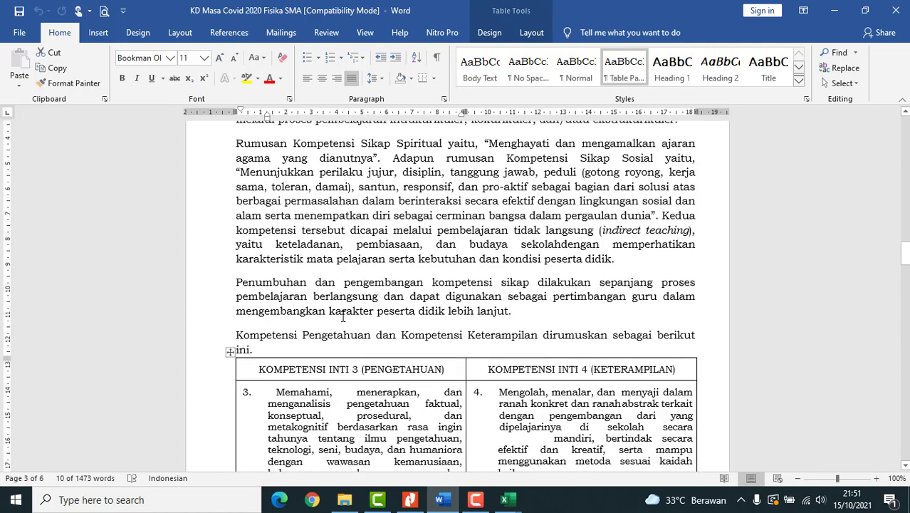
{"action": "scroll", "coordinate": [343, 322], "scroll_direction": "down", "scroll_amount": 2}
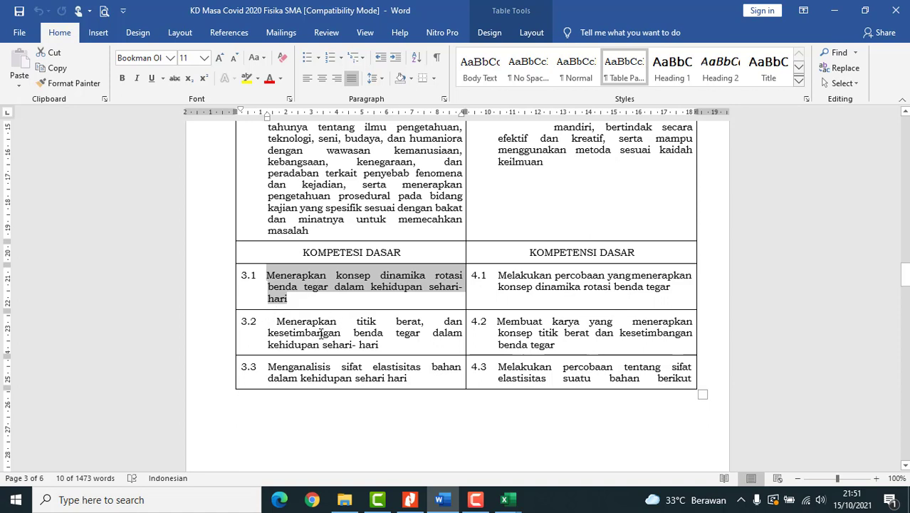
{"action": "key", "text": "ctrl+c"}
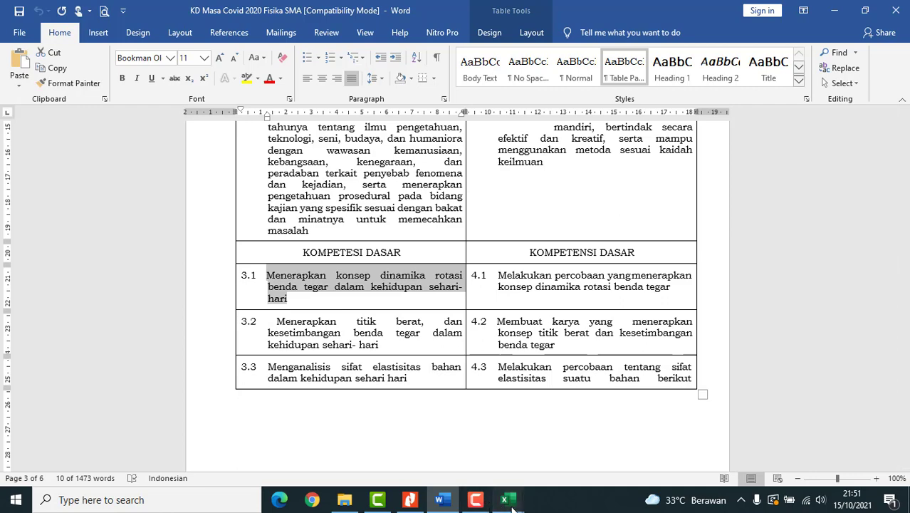
- Paste 'Menerapkan konsep dinamika rotasi benda tegar dalam kehidupan sehari-hari' into the KD 3.1 description cell
{"action": "mouse_move", "coordinate": [512, 502]}
{"action": "left_click", "coordinate": [431, 458]}
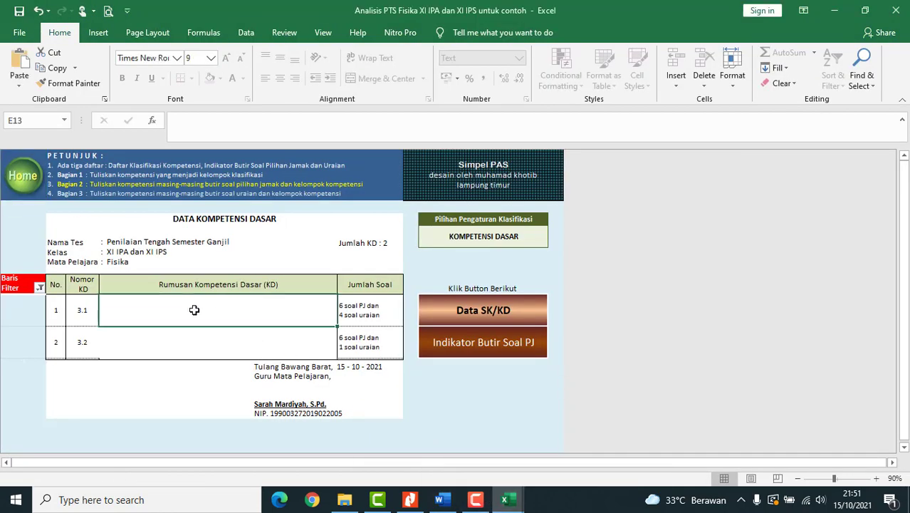
{"action": "left_click", "coordinate": [229, 132]}
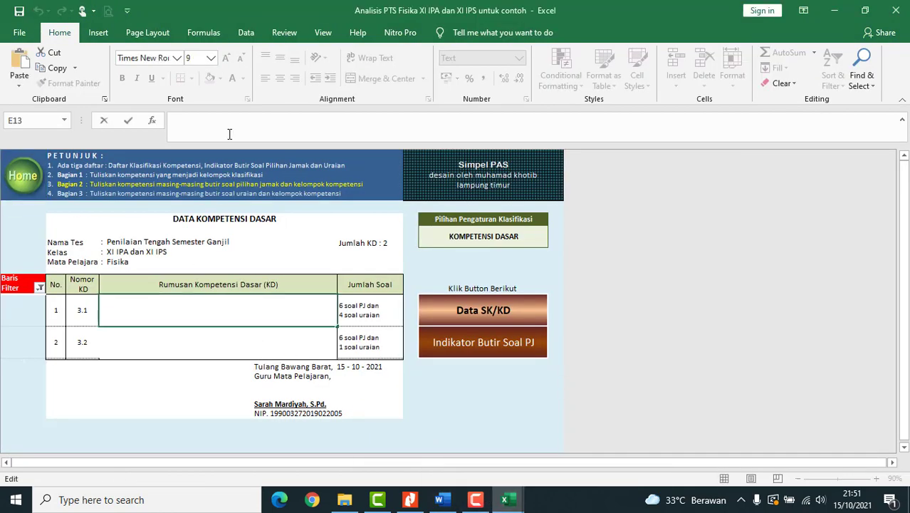
{"action": "key", "text": "ctrl+v"}
{"action": "key", "text": "Return"}
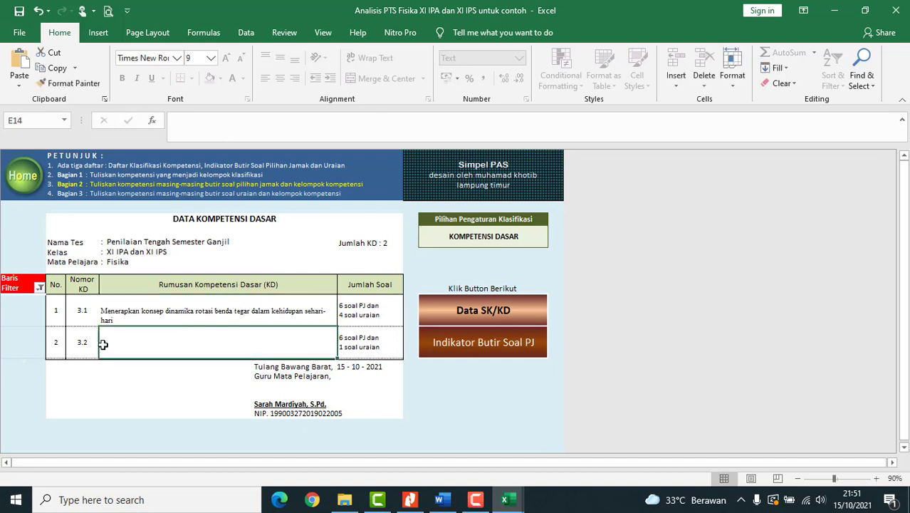
{"action": "mouse_move", "coordinate": [514, 502]}
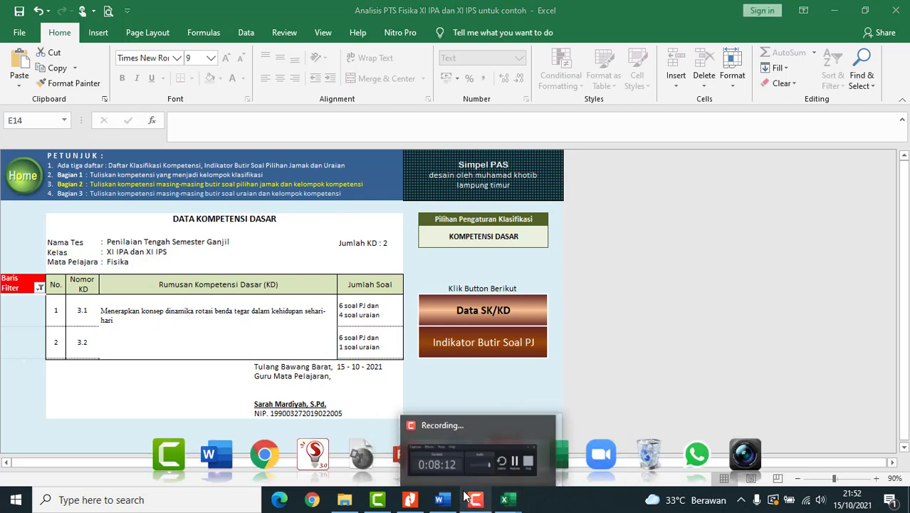
- Select the KD 3.2 centre-of-mass sentence in Word, then pick Excel's KD 3.2 description cell
{"action": "left_click", "coordinate": [442, 498]}
{"action": "left_click", "coordinate": [446, 497]}
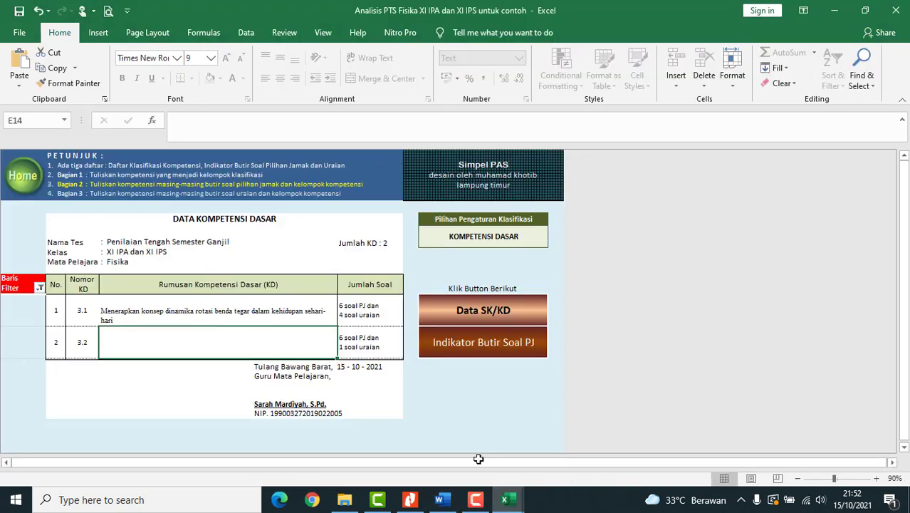
{"action": "left_click", "coordinate": [553, 452]}
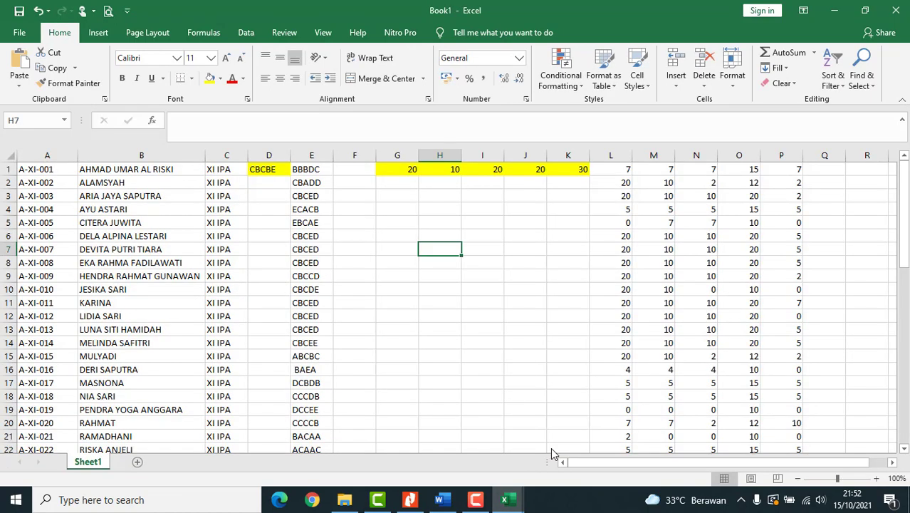
{"action": "left_click", "coordinate": [442, 499]}
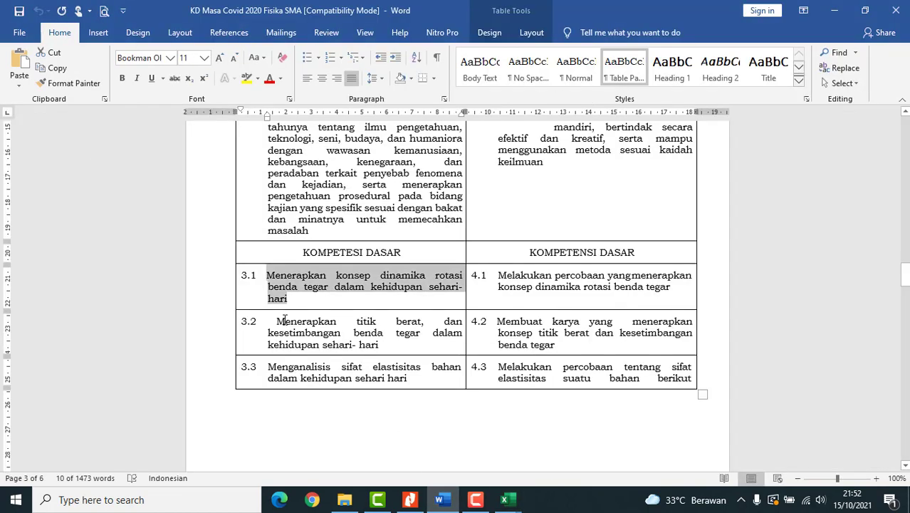
{"action": "left_click_drag", "start_coordinate": [278, 321], "coordinate": [380, 345]}
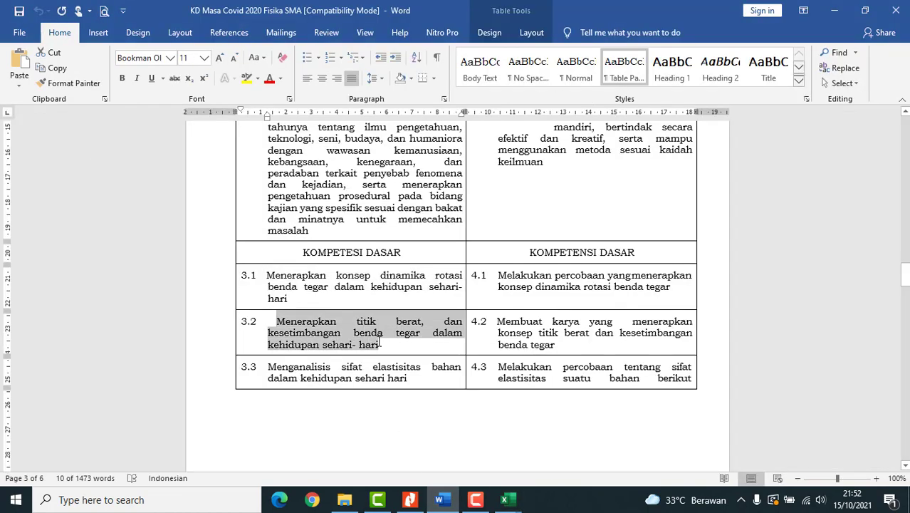
{"action": "left_click", "coordinate": [505, 499]}
{"action": "left_click", "coordinate": [438, 453]}
{"action": "left_click", "coordinate": [211, 340]}
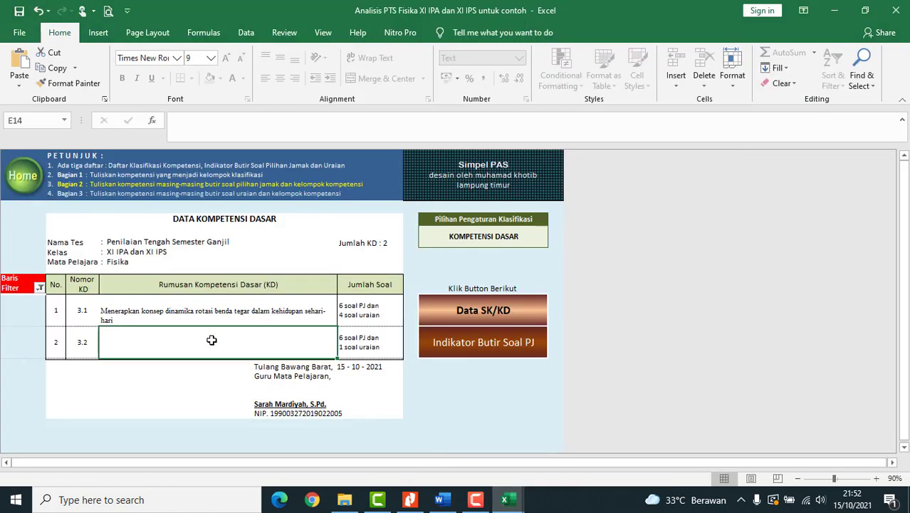
- Paste the KD 3.2 sentence into its description cell
{"action": "left_click", "coordinate": [281, 129]}
{"action": "key", "text": "ctrl+v"}
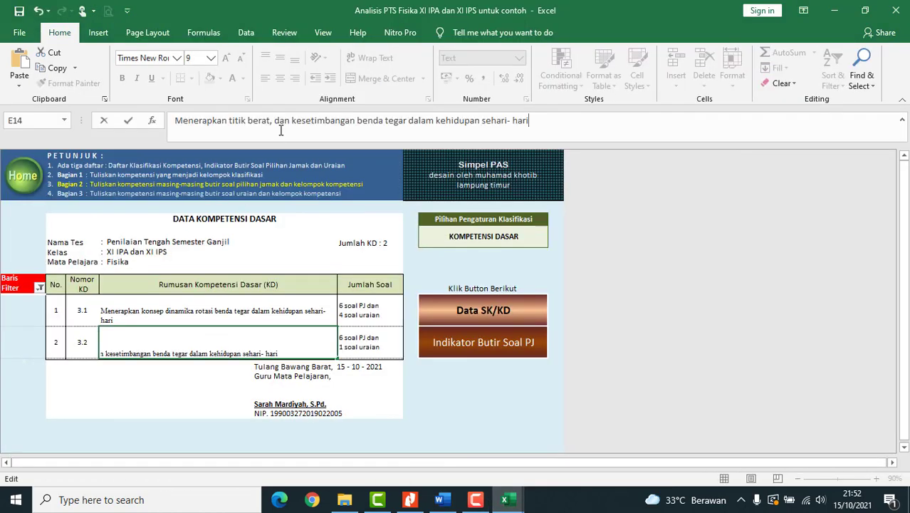
{"action": "key", "text": "Return"}
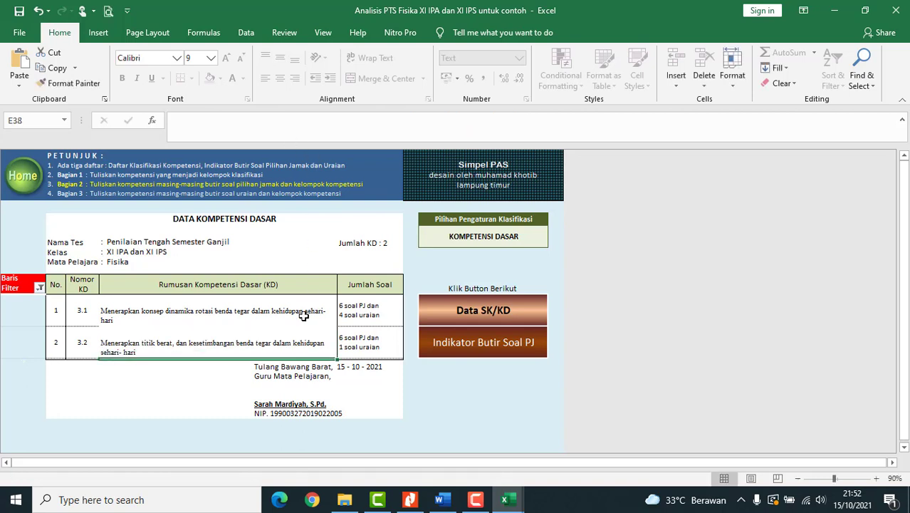
- Clear the row filter to show all KD rows, then open the Indikator Butir Soal PJ sheet
{"action": "left_click", "coordinate": [41, 288]}
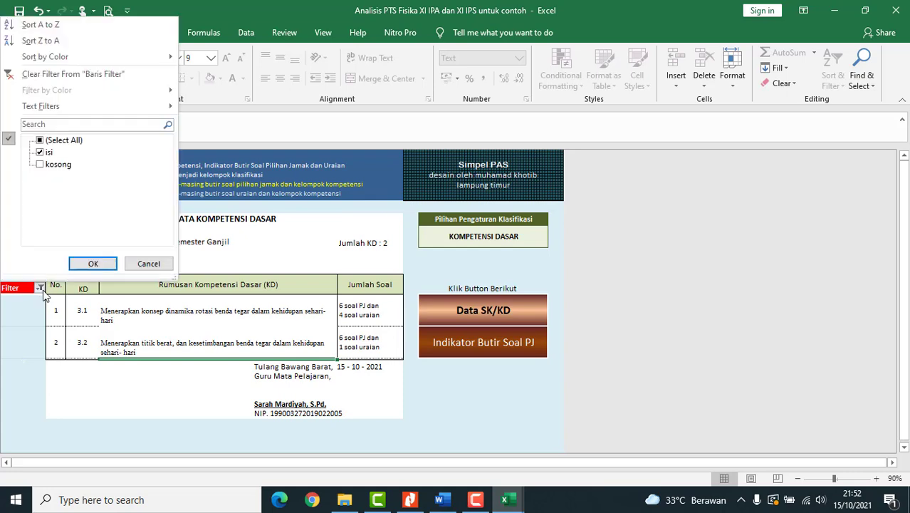
{"action": "left_click", "coordinate": [40, 165]}
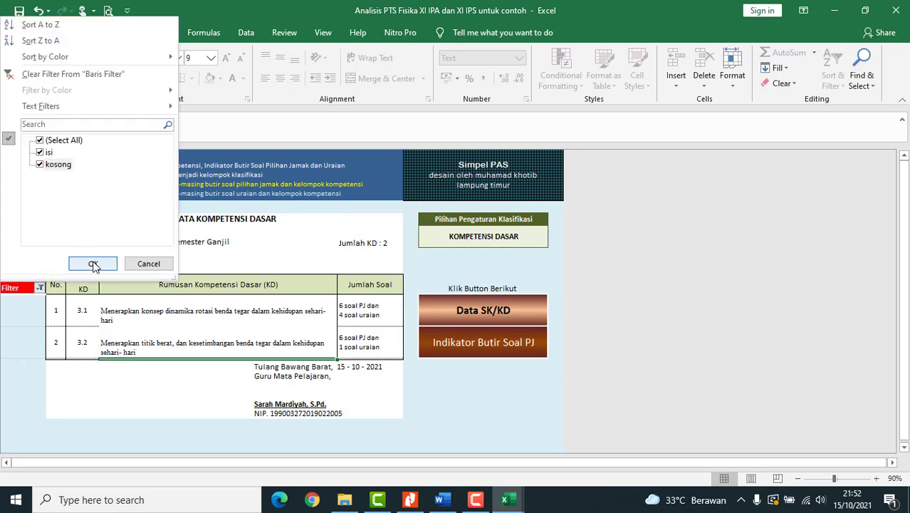
{"action": "left_click", "coordinate": [93, 265]}
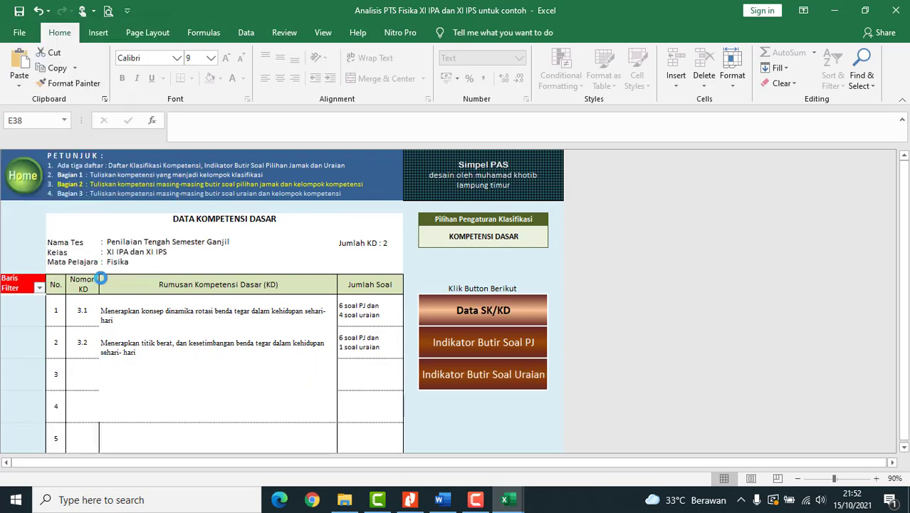
{"action": "left_click", "coordinate": [151, 390]}
{"action": "scroll", "coordinate": [183, 311], "scroll_direction": "down", "scroll_amount": 1}
{"action": "left_click", "coordinate": [183, 283]}
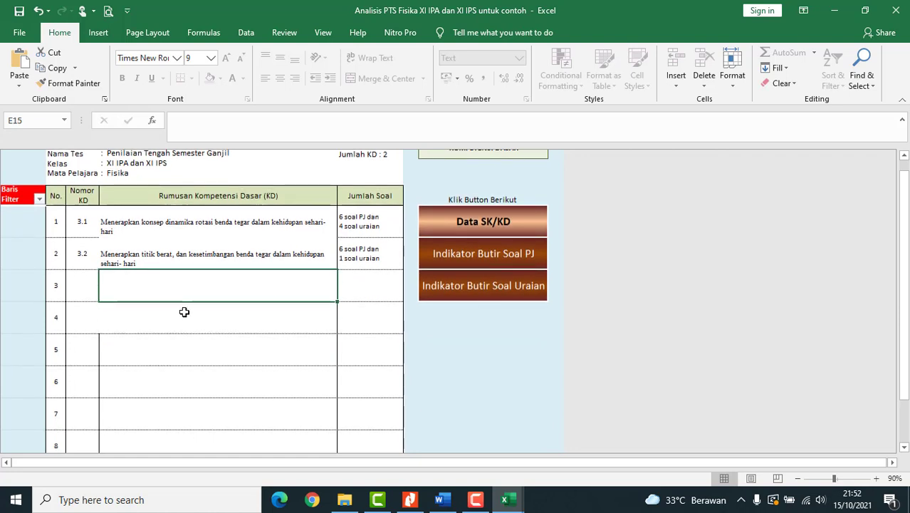
{"action": "scroll", "coordinate": [184, 312], "scroll_direction": "up", "scroll_amount": 1}
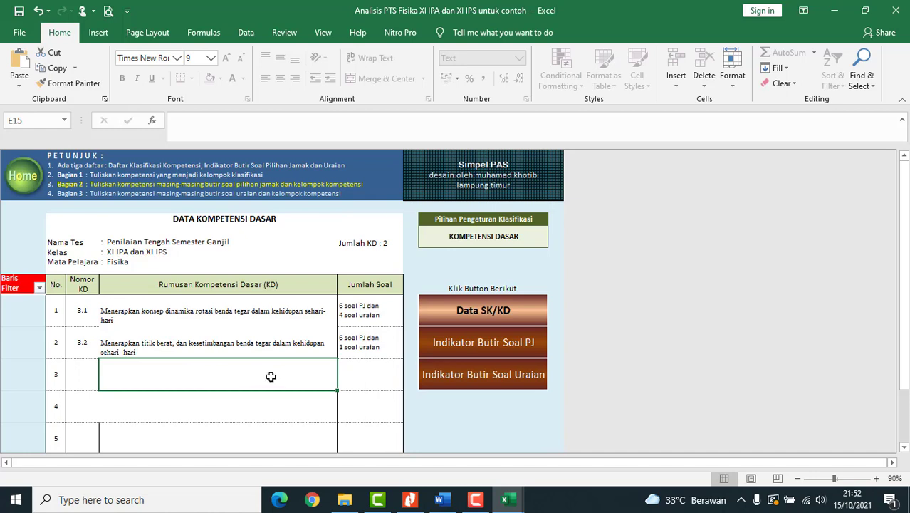
{"action": "left_click", "coordinate": [510, 347]}
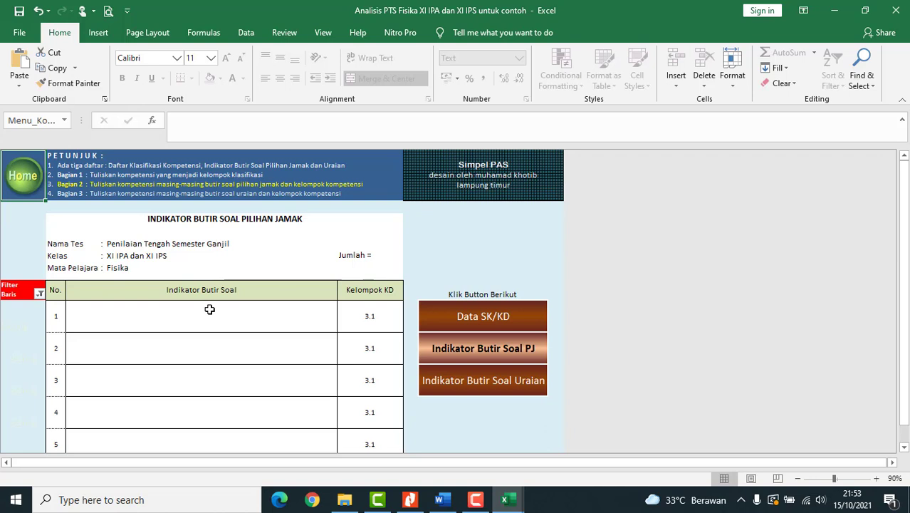
- Bring the physics exam question PDF in Nitro Pro to the front
{"action": "left_click", "coordinate": [409, 500]}
- Scroll the SOAL FISIKA XI IPA PDF to read multiple-choice questions 1–4
{"action": "scroll", "coordinate": [385, 298], "scroll_direction": "up", "scroll_amount": 3}
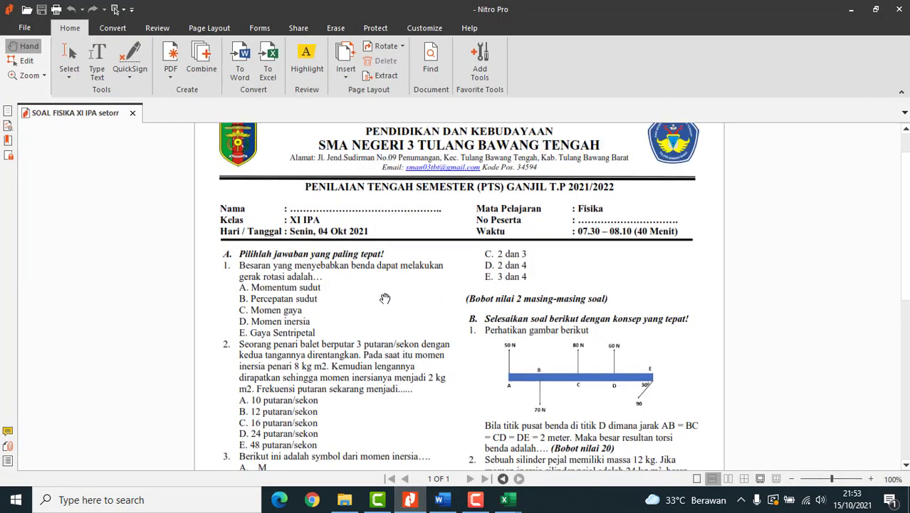
{"action": "scroll", "coordinate": [385, 297], "scroll_direction": "down", "scroll_amount": 3}
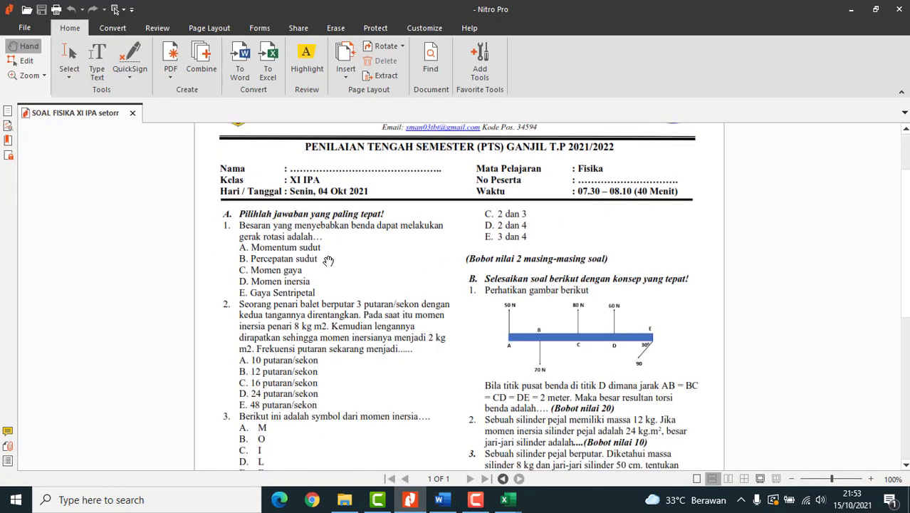
{"action": "scroll", "coordinate": [328, 260], "scroll_direction": "down", "scroll_amount": 2}
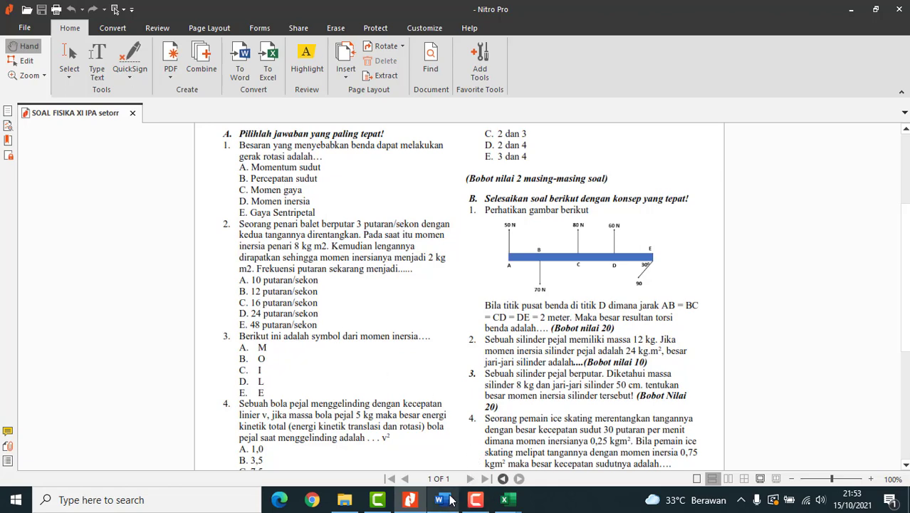
- Enter 'Menentukan faktor penyebab gerak rotasi' as question 1's indicator in the PTS analysis workbook
{"action": "left_click", "coordinate": [508, 503]}
{"action": "left_click", "coordinate": [448, 460]}
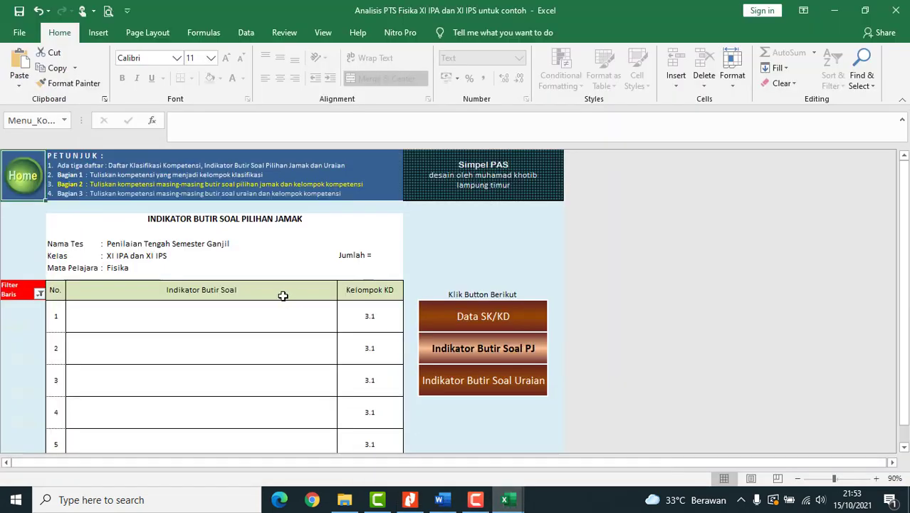
{"action": "type", "text": "Mene"}
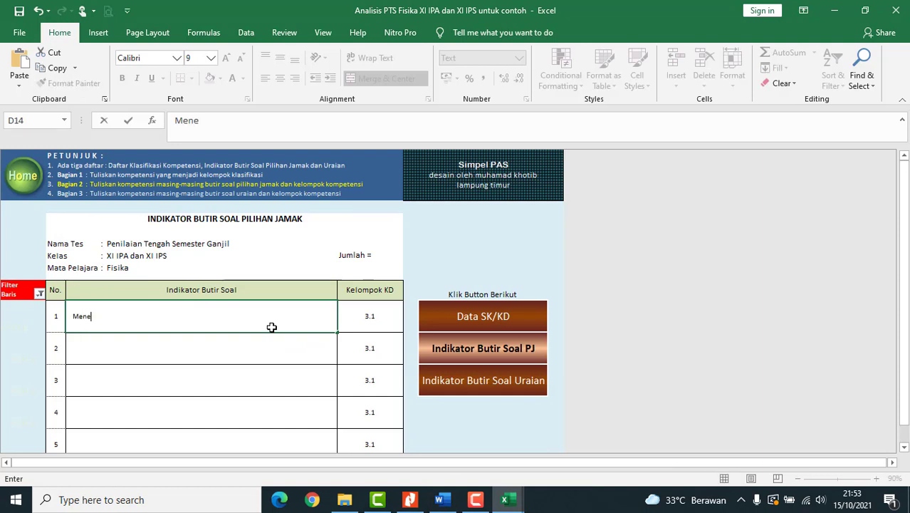
{"action": "type", "text": "ntukan faktor penyeba"}
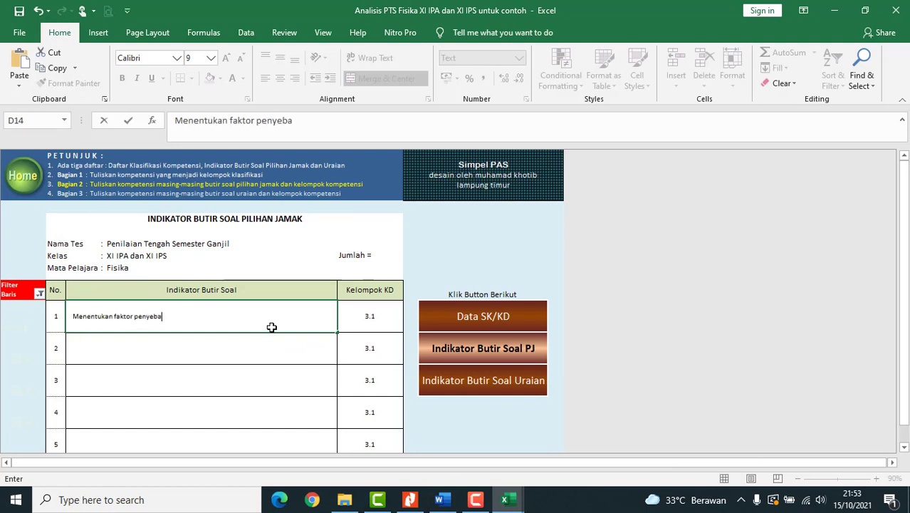
{"action": "type", "text": "b gerak rotasi"}
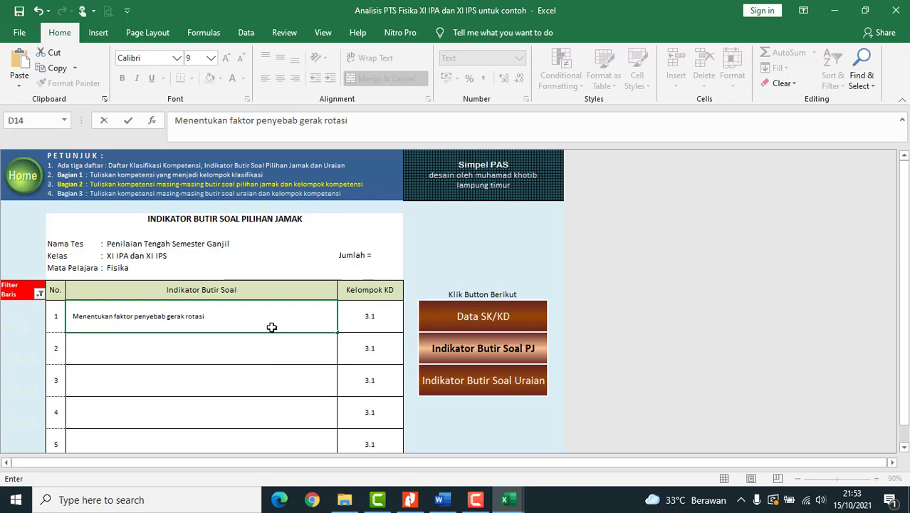
{"action": "key", "text": "Return"}
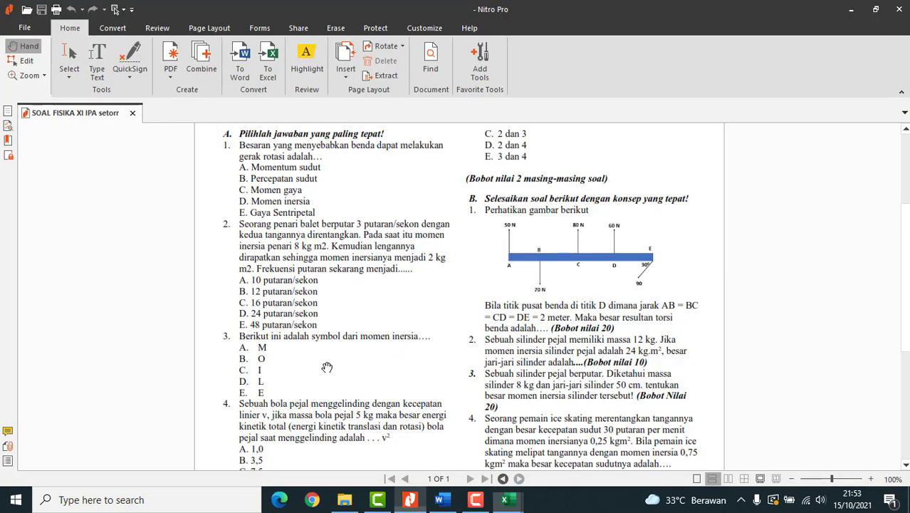
{"action": "left_click", "coordinate": [409, 500]}
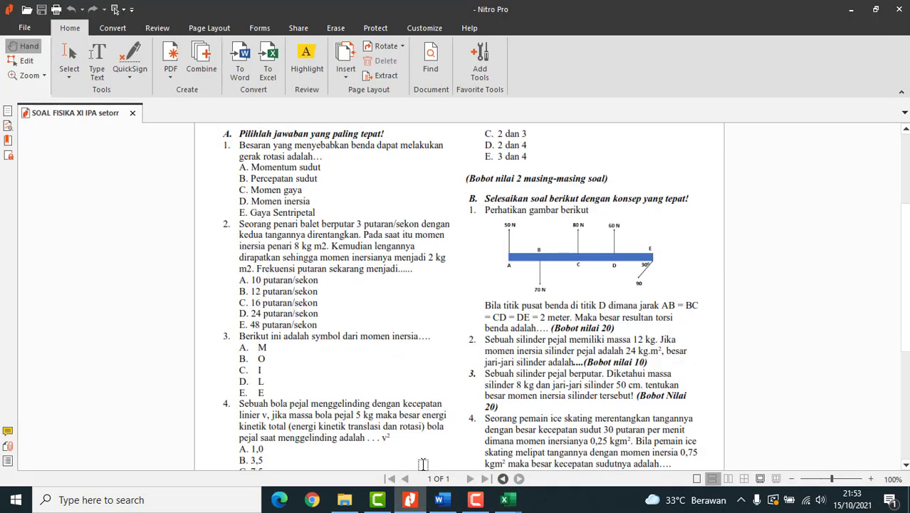
{"action": "mouse_move", "coordinate": [436, 504]}
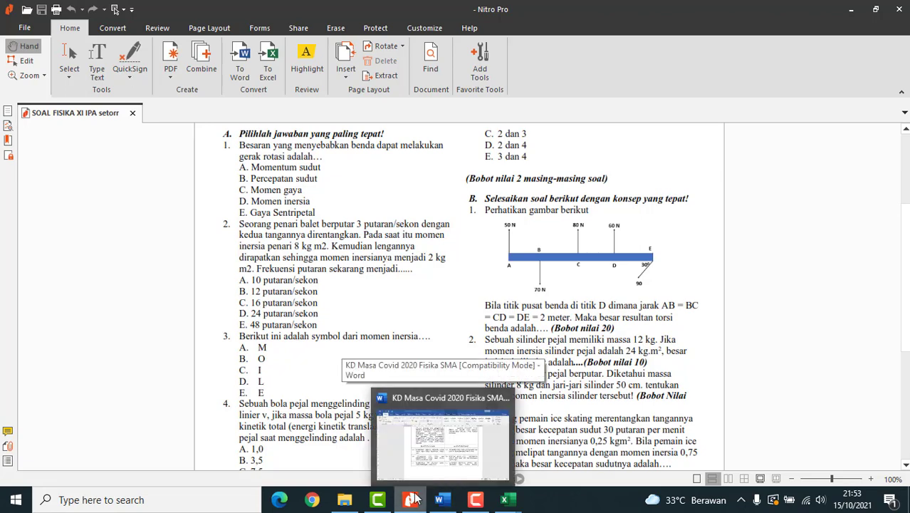
- Enter question 2's indicator 'Menghitung frekuensi putar pada fenomena momentum sudut', correcting the first word
{"action": "mouse_move", "coordinate": [504, 499]}
{"action": "left_click", "coordinate": [416, 434]}
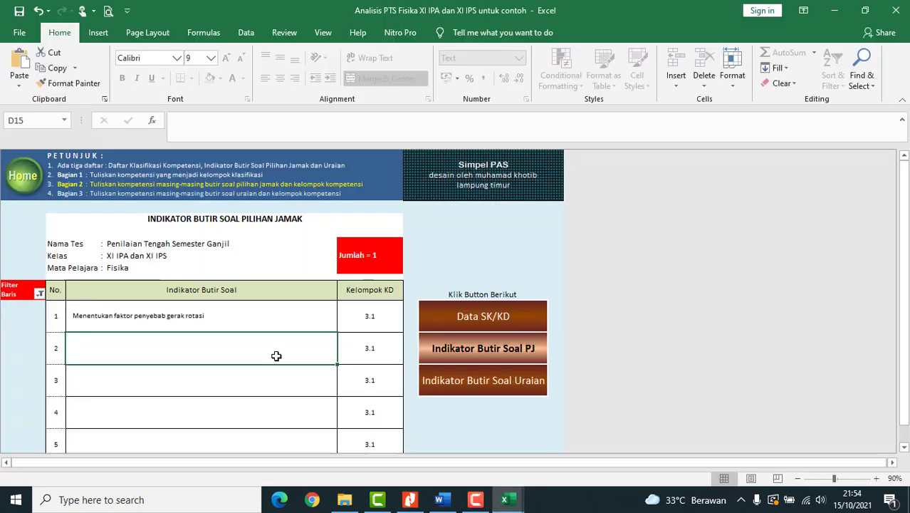
{"action": "type", "text": "Menentuk"}
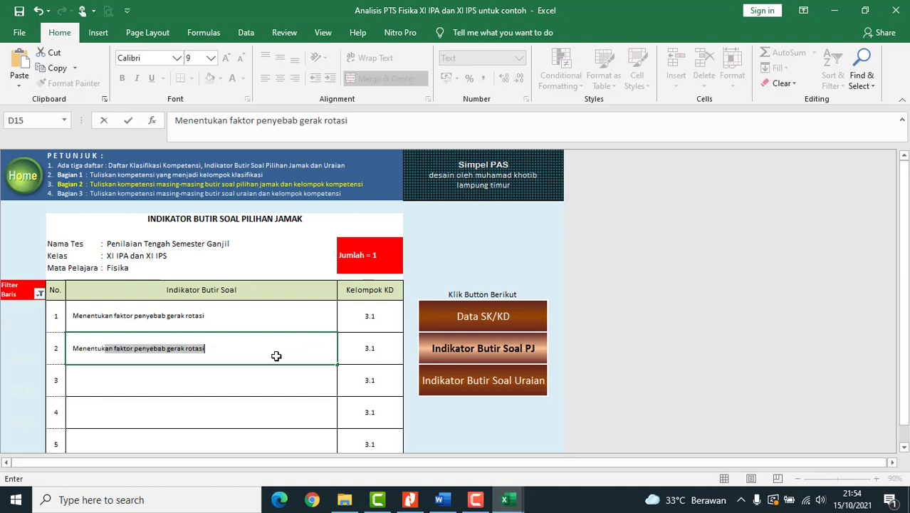
{"action": "type", "text": "an frek"}
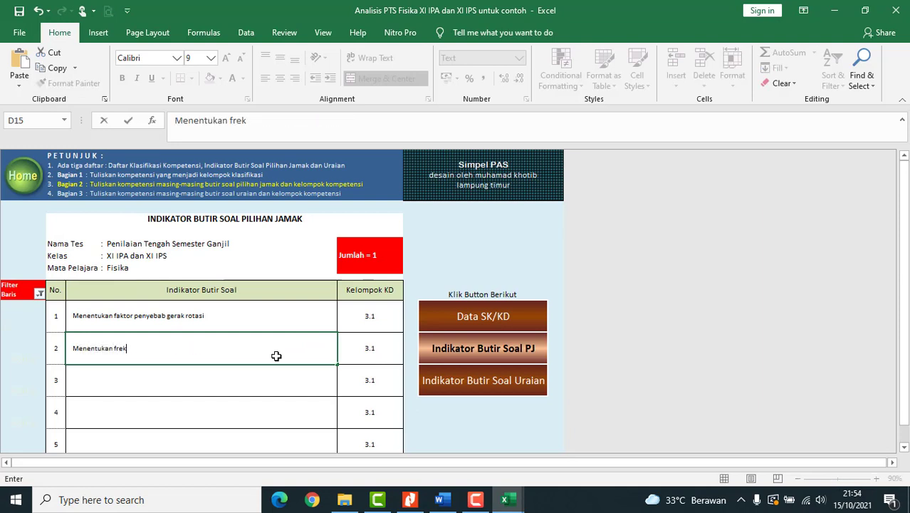
{"action": "type", "text": "uensi putar pada feno"}
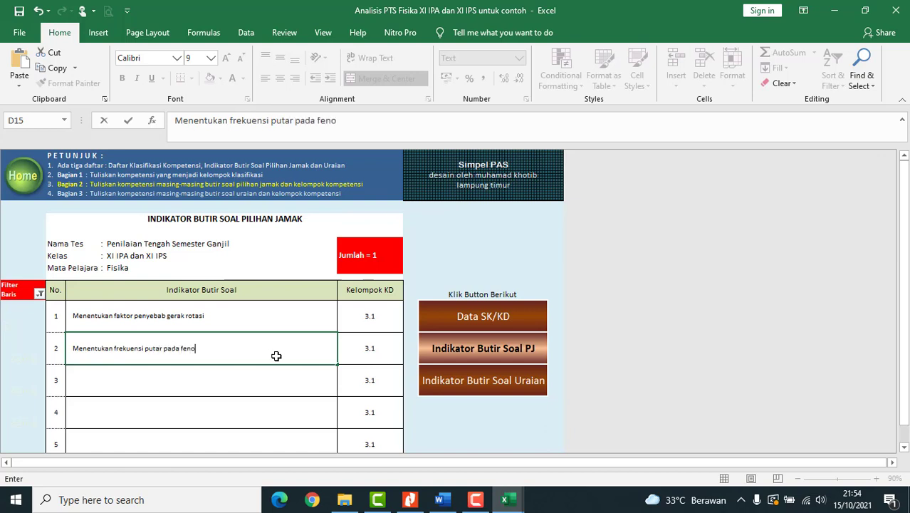
{"action": "type", "text": "mena momentum sudut"}
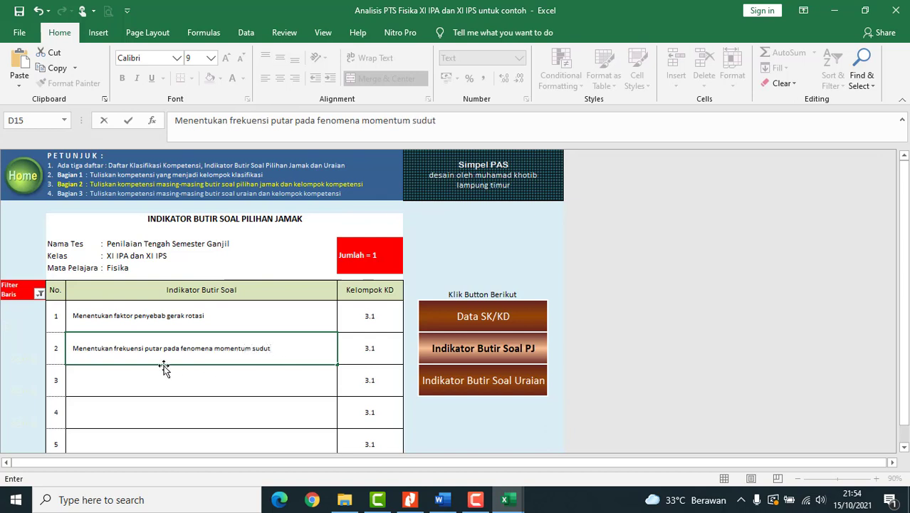
{"action": "left_click", "coordinate": [112, 347]}
{"action": "key", "text": "BackSpace"}
{"action": "key", "text": "BackSpace"}
{"action": "key", "text": "BackSpace"}
{"action": "key", "text": "BackSpace"}
{"action": "key", "text": "BackSpace"}
{"action": "key", "text": "BackSpace"}
{"action": "key", "text": "BackSpace"}
{"action": "type", "text": "ghitung"}
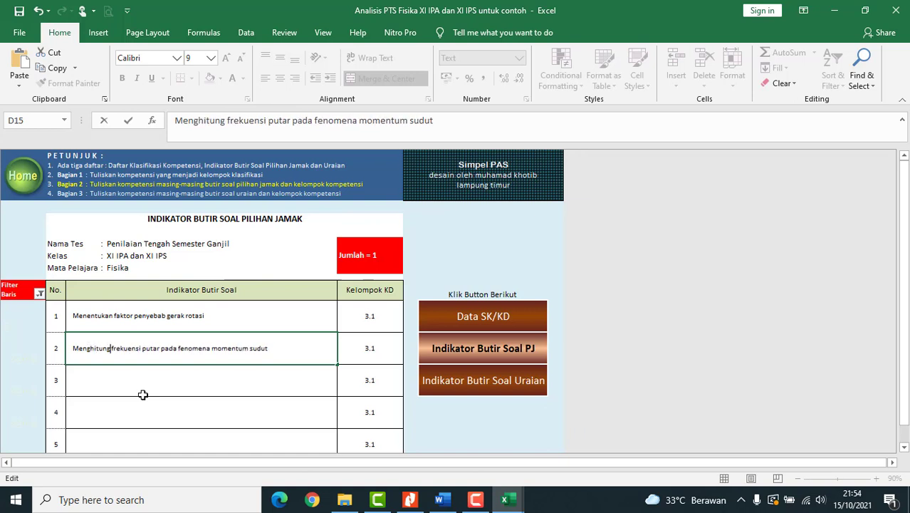
{"action": "left_click", "coordinate": [142, 394]}
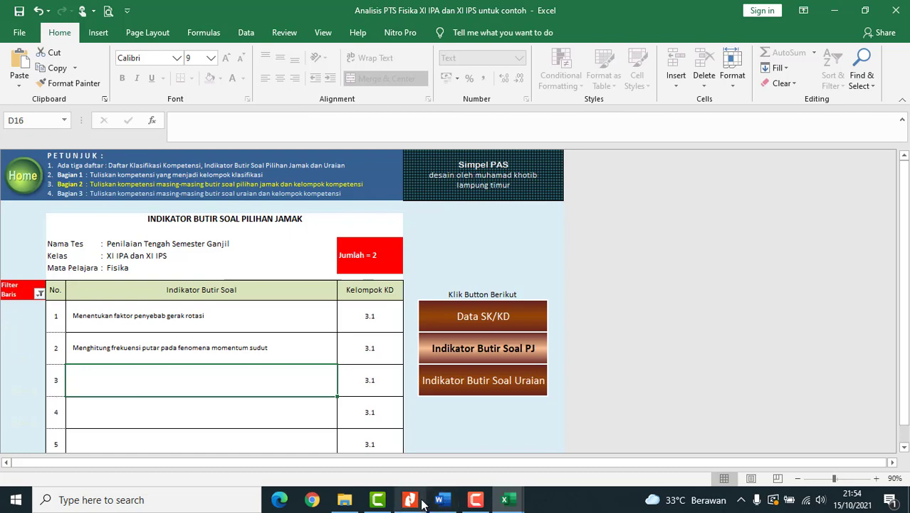
- After checking the exam PDF, enter question 3's indicator 'Menentukan simbol momen inersia'
{"action": "left_click", "coordinate": [411, 500]}
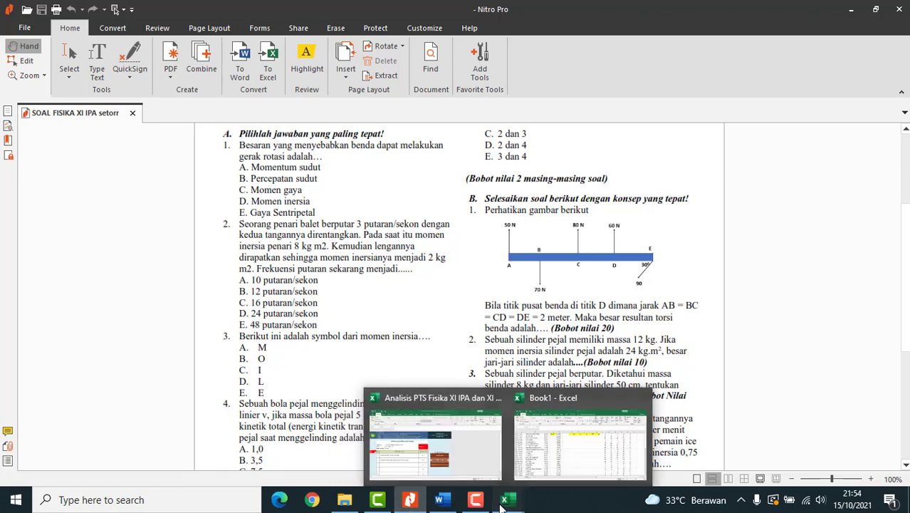
{"action": "left_click", "coordinate": [431, 443]}
{"action": "left_click", "coordinate": [218, 371]}
{"action": "type", "text": "Me"}
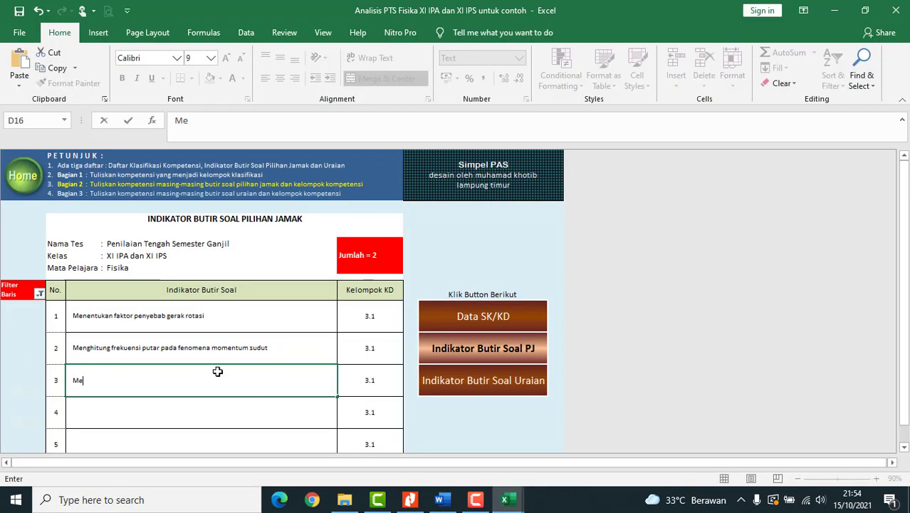
{"action": "type", "text": "nentukan simbo"}
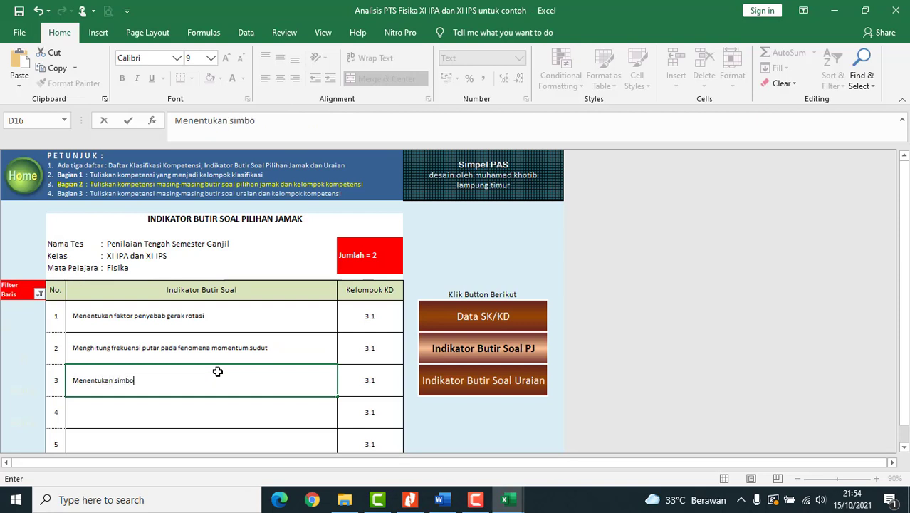
{"action": "type", "text": "l momen inersia"}
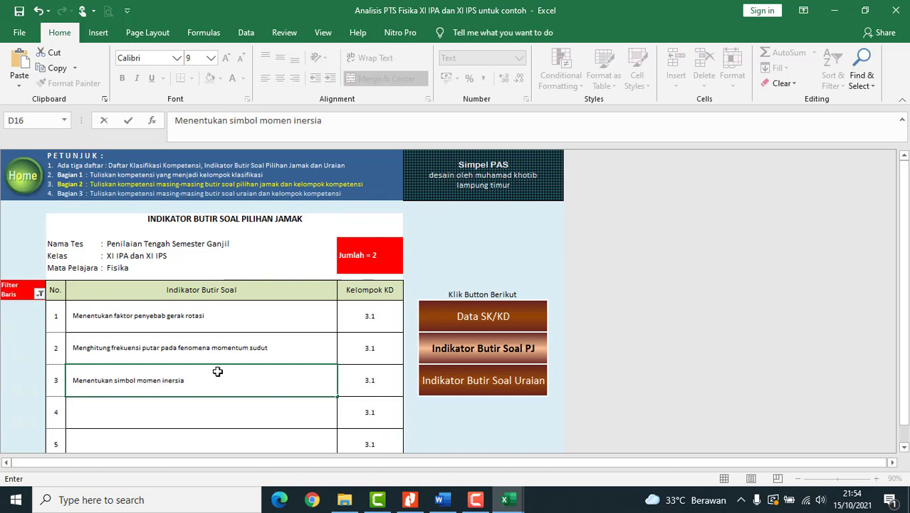
{"action": "key", "text": "Return"}
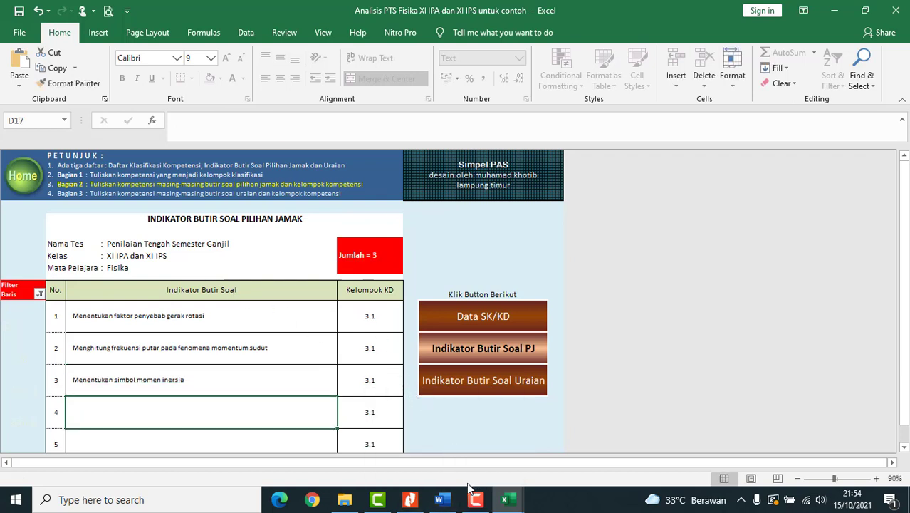
- Look over the exam questions in Nitro Pro, then return to the Analisis PTS Fisika XI IPA dan XI IPS workbook
{"action": "mouse_move", "coordinate": [444, 501]}
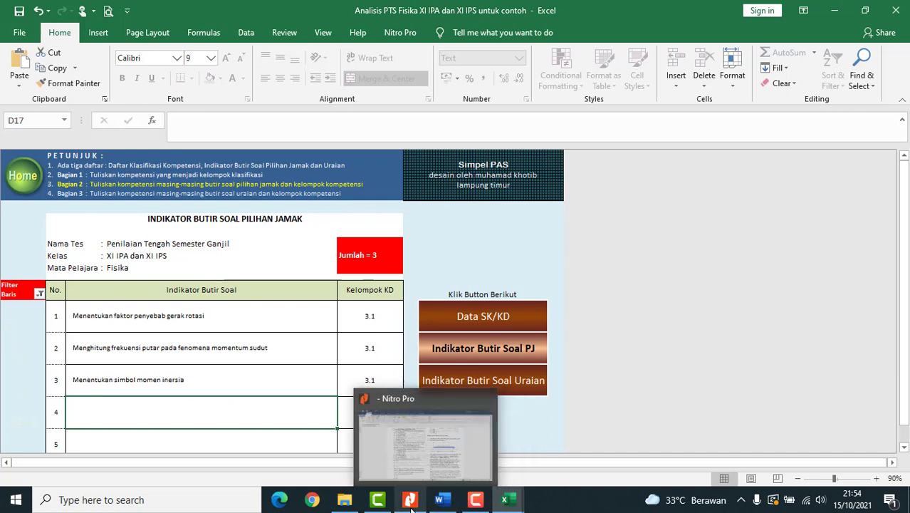
{"action": "left_click", "coordinate": [410, 499]}
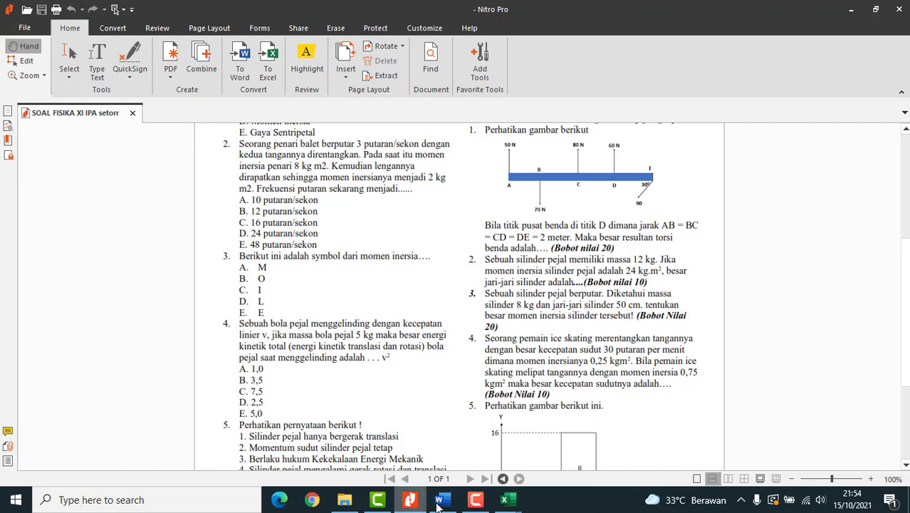
{"action": "mouse_move", "coordinate": [488, 506]}
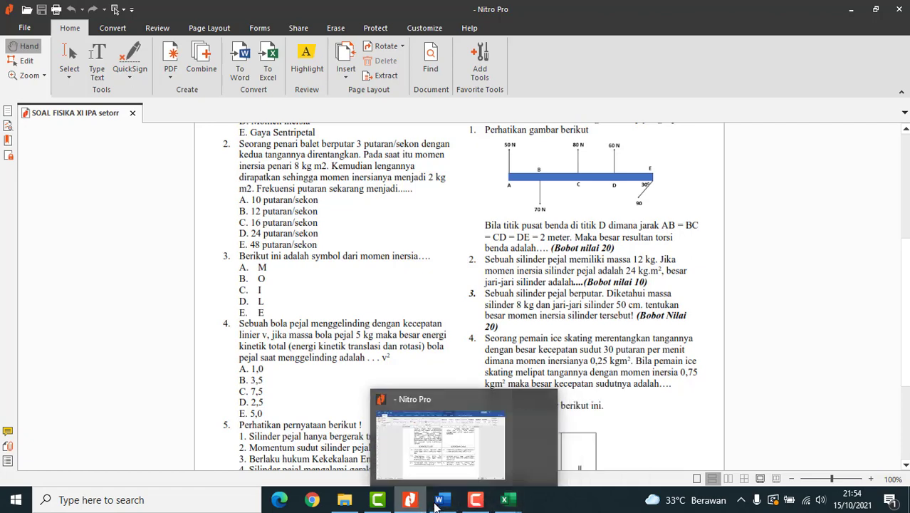
{"action": "left_click", "coordinate": [456, 431]}
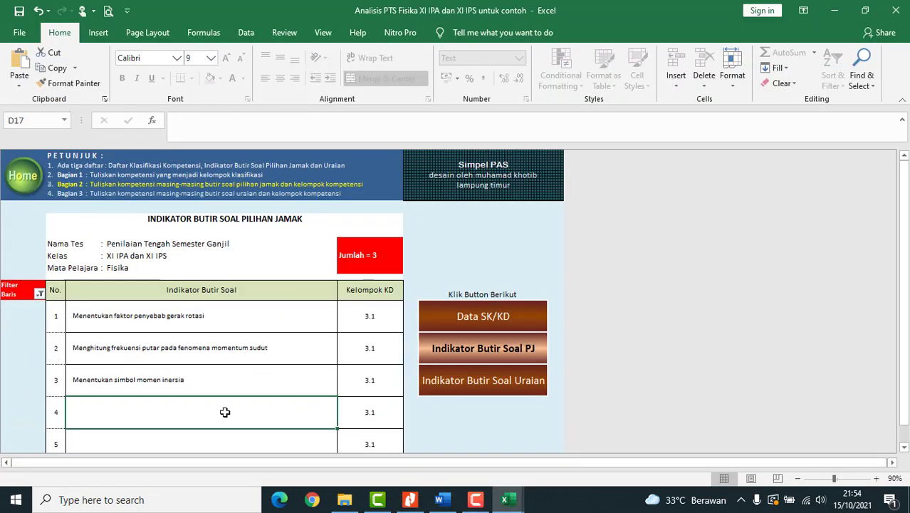
- Enter question 4's indicator 'Menghitung energi kinetik total pada benda yang menggelinding', then go back to the exam PDF
{"action": "type", "text": "Menghitung"}
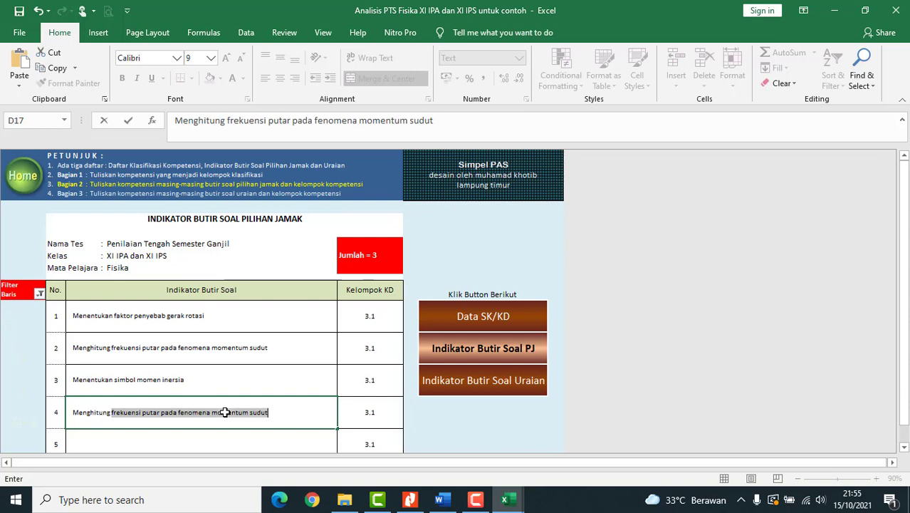
{"action": "type", "text": " energi k"}
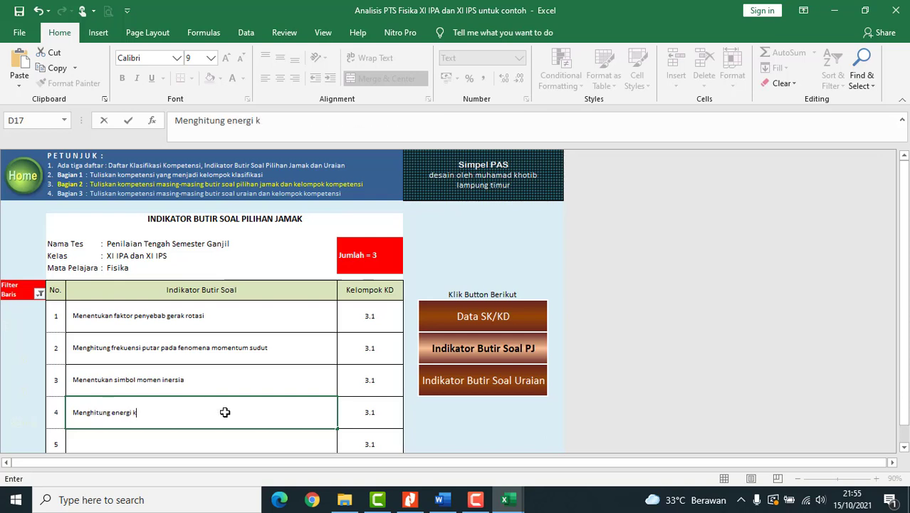
{"action": "type", "text": "inetik"}
{"action": "type", "text": " tot"}
{"action": "key", "text": "BackSpace"}
{"action": "type", "text": "otal pada be"}
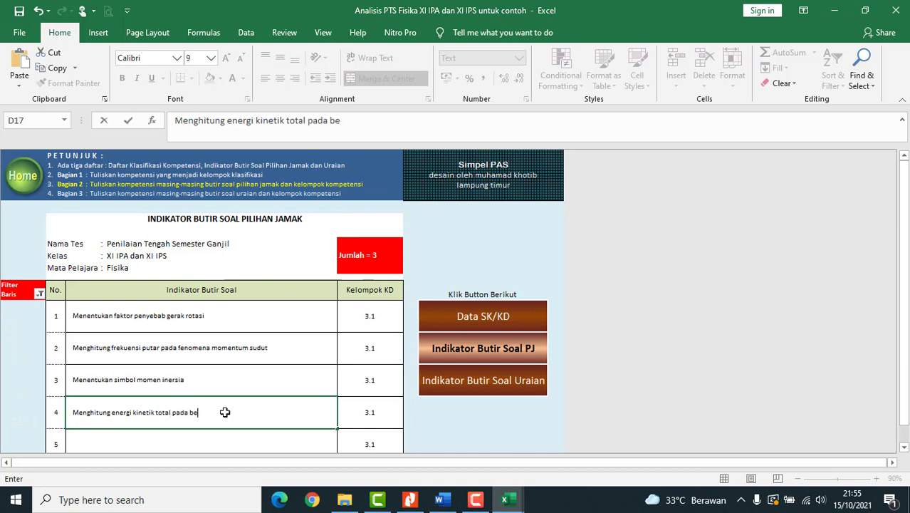
{"action": "type", "text": "nda yang mengge"}
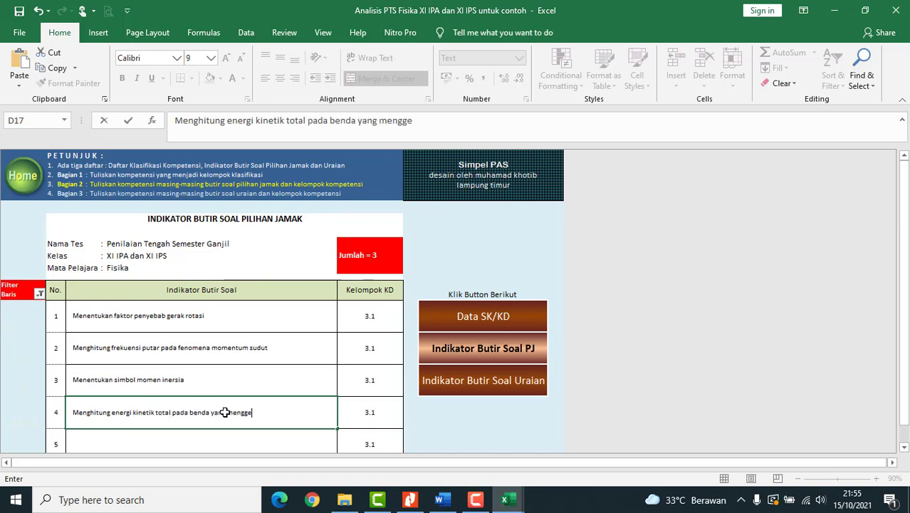
{"action": "type", "text": "linding"}
{"action": "key", "text": "Return"}
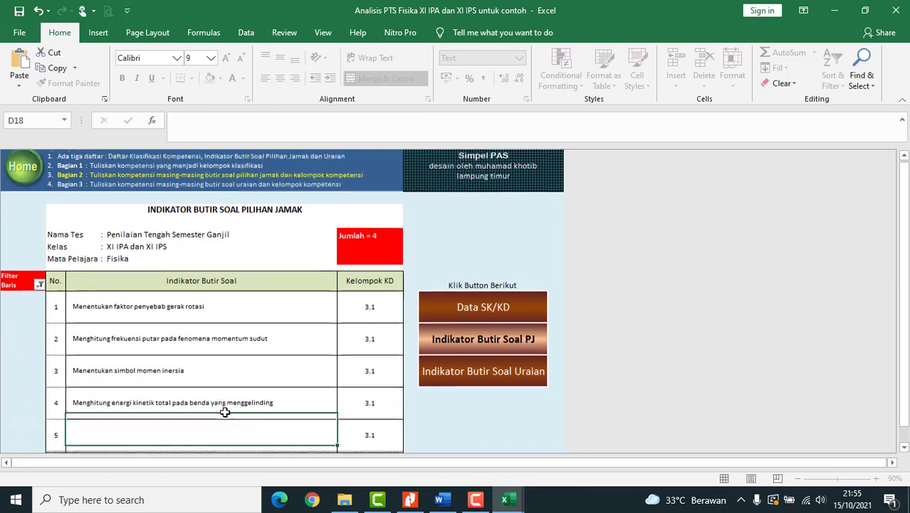
{"action": "left_click", "coordinate": [420, 501]}
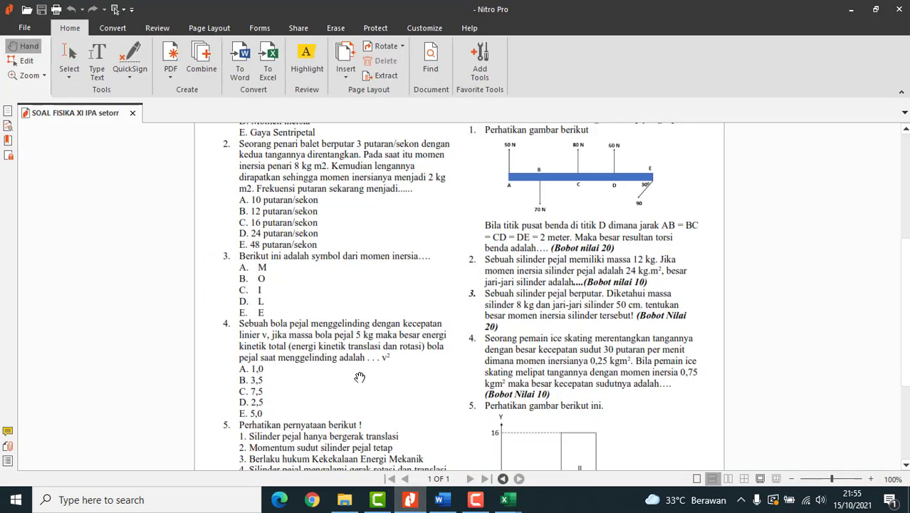
- Read down the PDF to question 5 on the rolling solid cylinder, then return to the Excel workbook
{"action": "scroll", "coordinate": [358, 377], "scroll_direction": "down", "scroll_amount": 2}
{"action": "scroll", "coordinate": [307, 403], "scroll_direction": "down", "scroll_amount": 1}
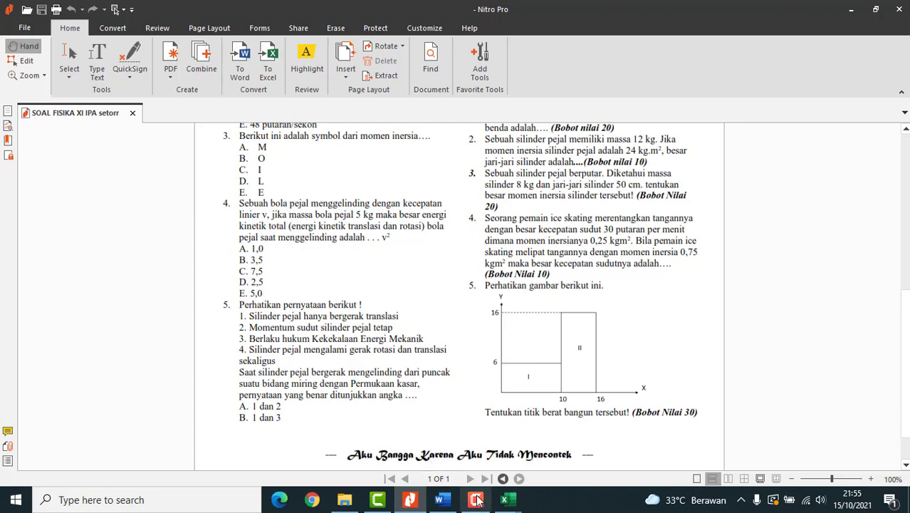
{"action": "mouse_move", "coordinate": [508, 503]}
{"action": "left_click", "coordinate": [439, 441]}
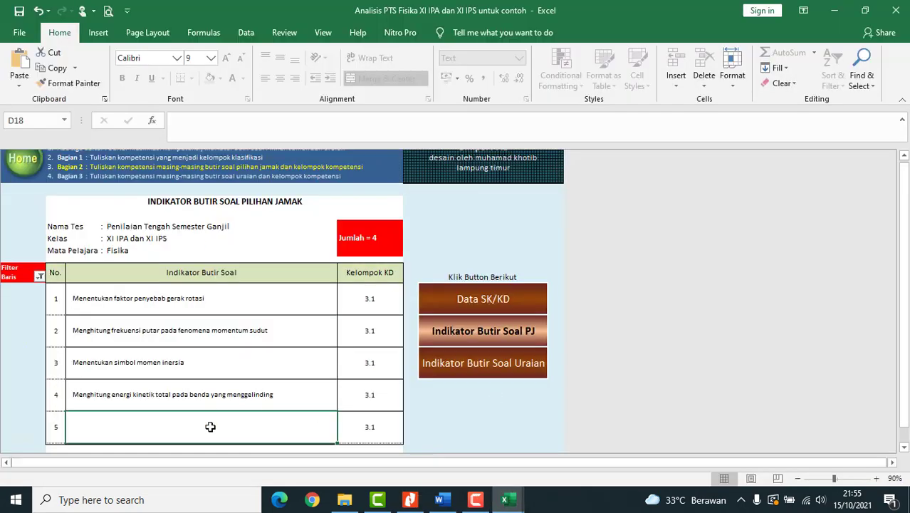
- Enter 'Menentukan karakterristik benda yang menggelinding pada bidang mirin' in D18, then view indicator 1's KD choices unchanged
{"action": "type", "text": "Menentukan"}
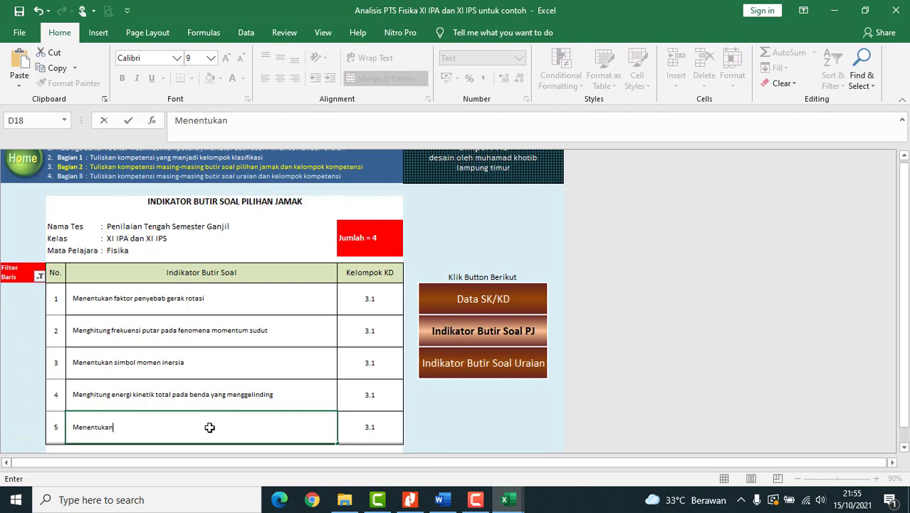
{"action": "type", "text": " karakterristik"}
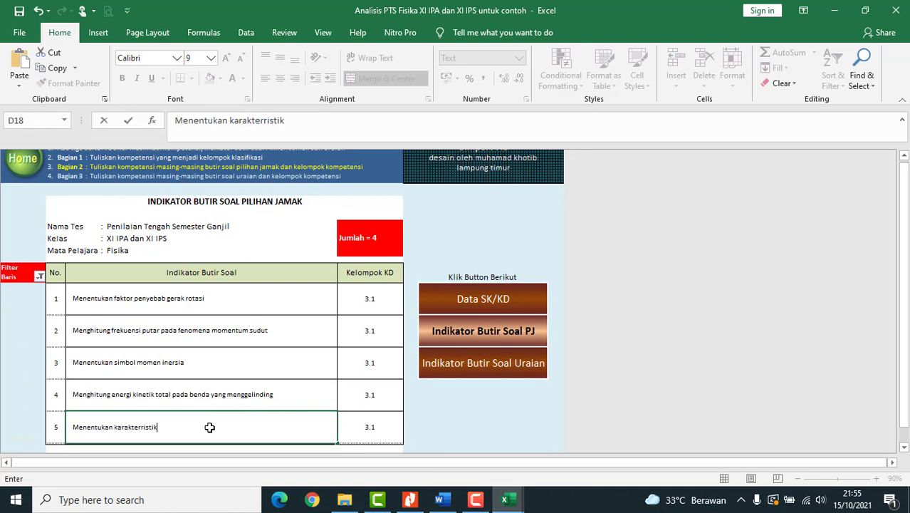
{"action": "type", "text": " benda yang m"}
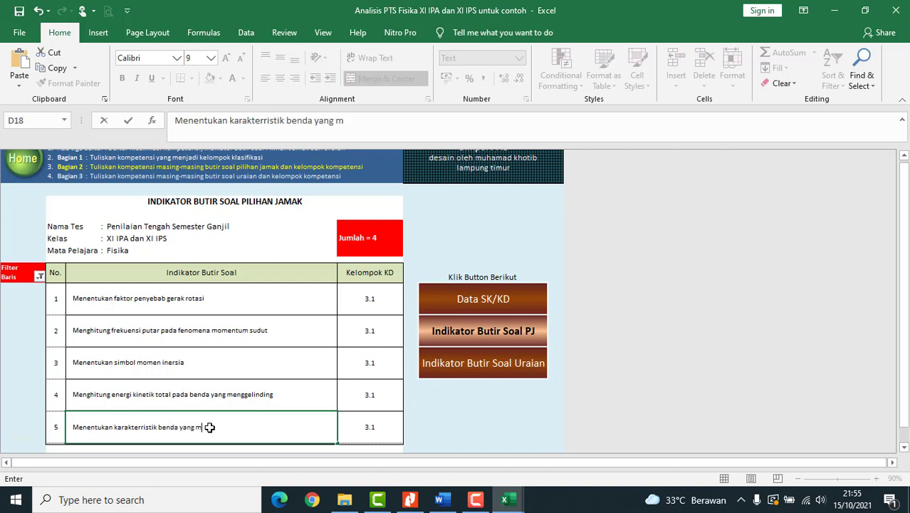
{"action": "type", "text": "enggelinding"}
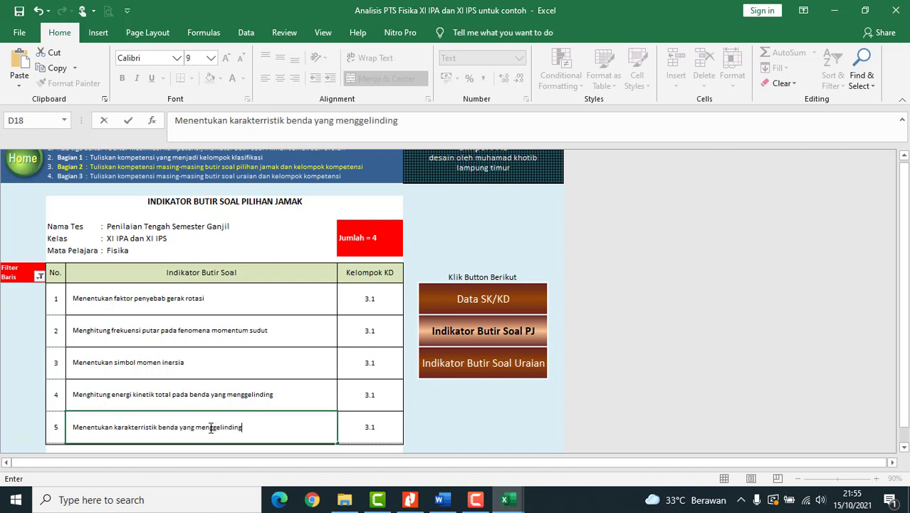
{"action": "type", "text": " pada bidang miring"}
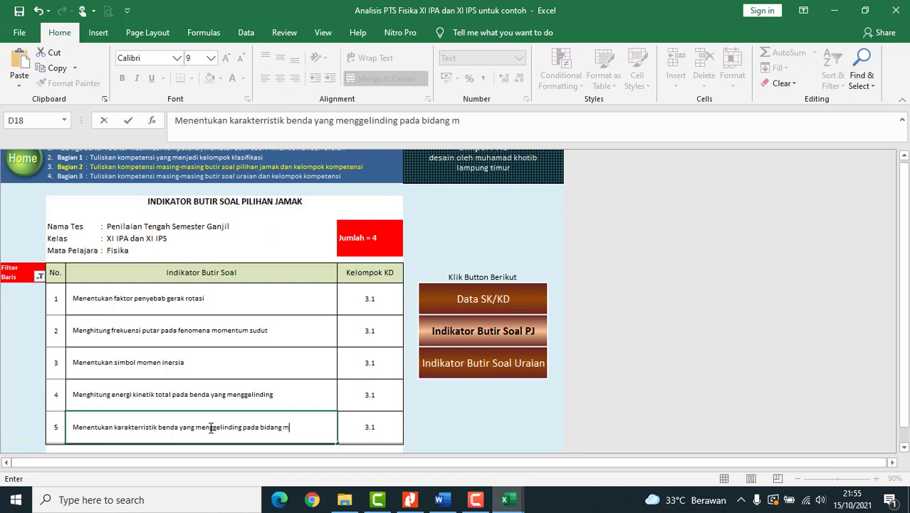
{"action": "left_click", "coordinate": [242, 400]}
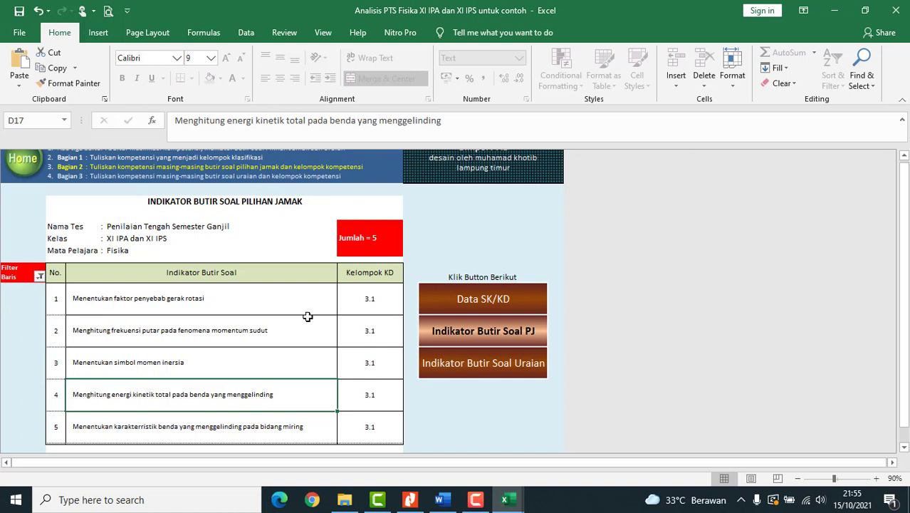
{"action": "left_click", "coordinate": [363, 296]}
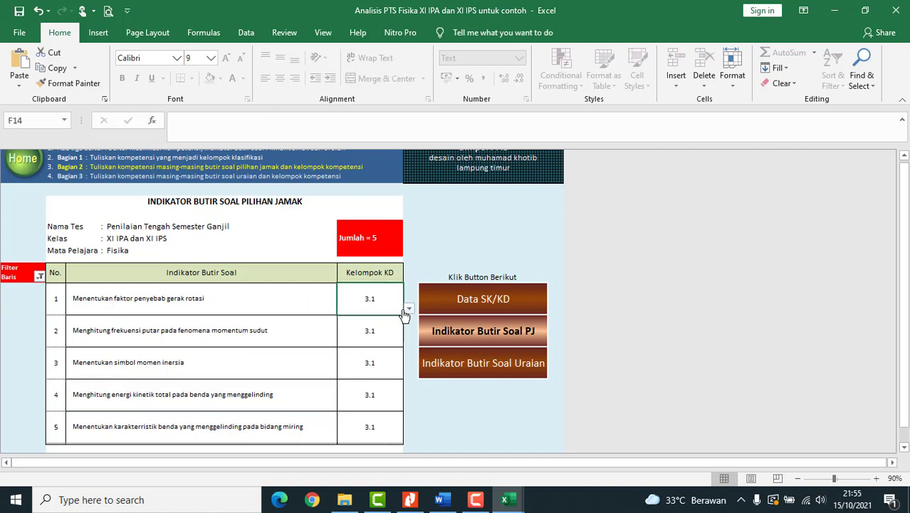
{"action": "left_click", "coordinate": [410, 312]}
{"action": "left_click", "coordinate": [376, 301]}
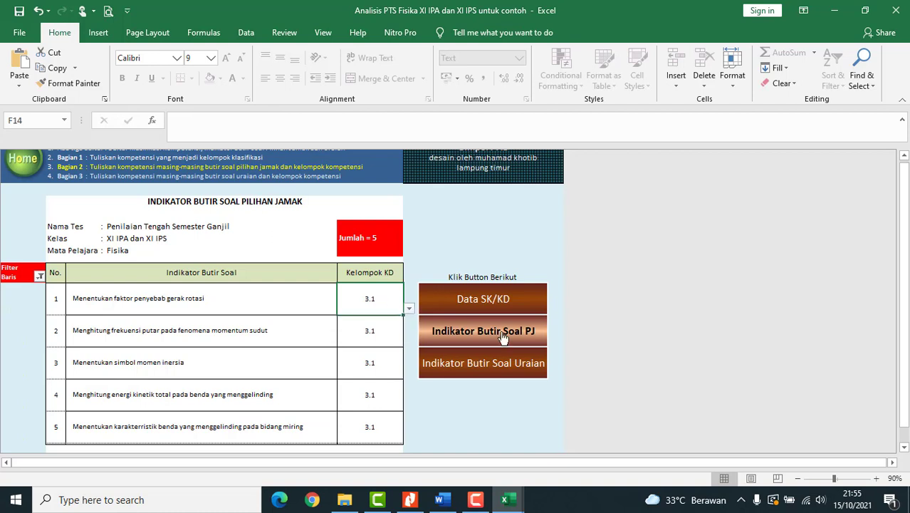
- Look over the Indikator Butir Soal Uraian sheet, then switch to the exam PDF in Nitro Pro
{"action": "left_click", "coordinate": [520, 371]}
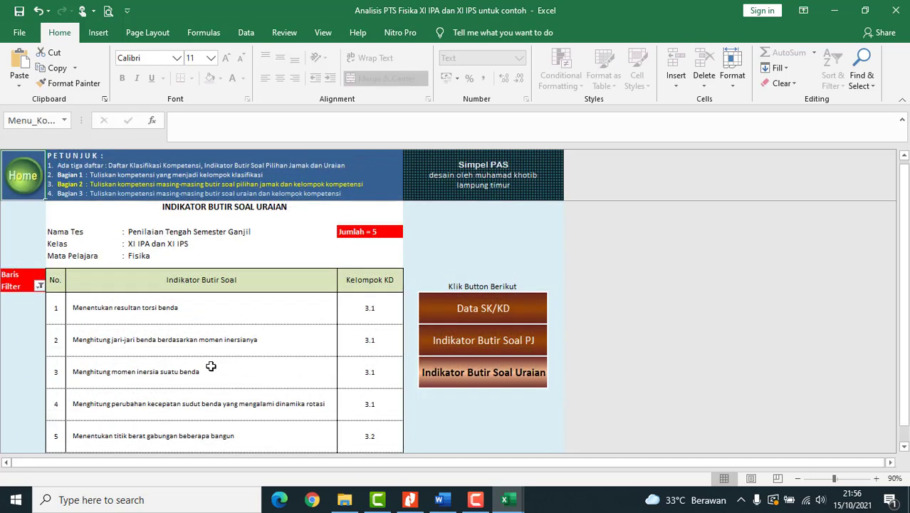
{"action": "scroll", "coordinate": [210, 366], "scroll_direction": "down", "scroll_amount": 1}
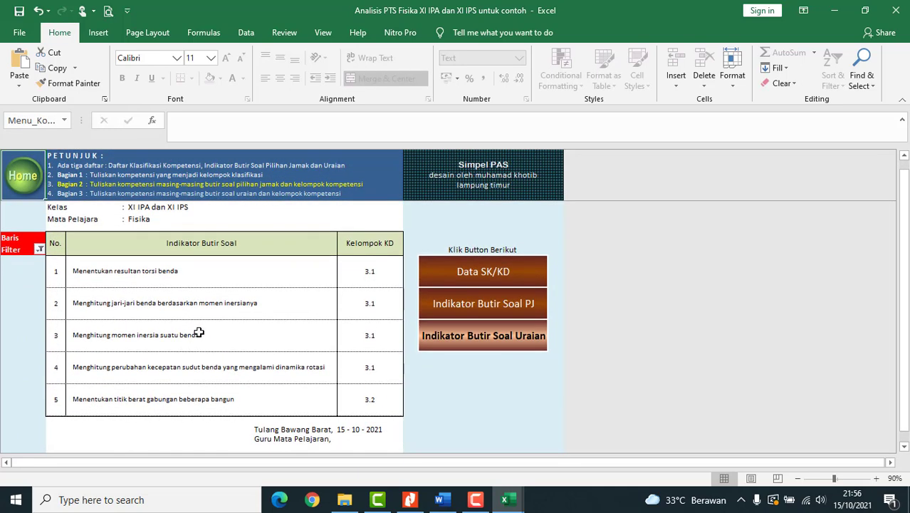
{"action": "left_click", "coordinate": [410, 500]}
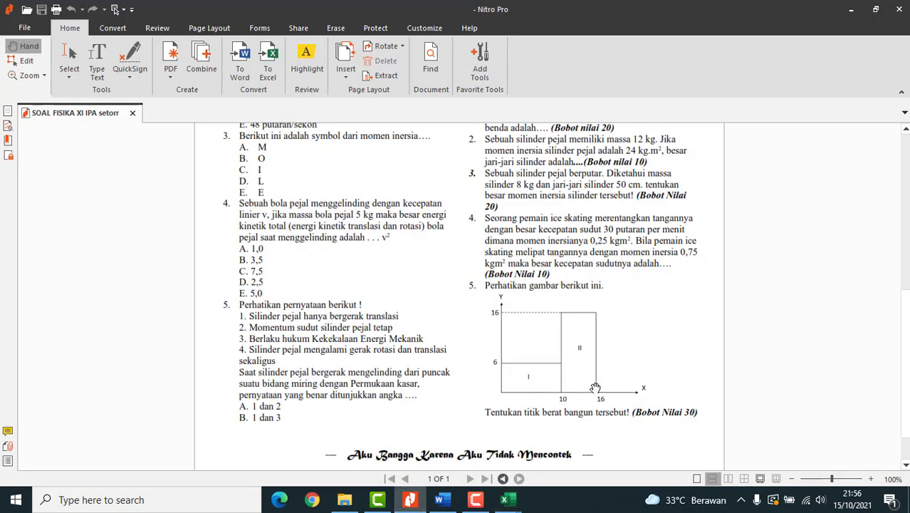
- Scroll back up through the essay questions, then return to the Analisis PTS Fisika workbook
{"action": "scroll", "coordinate": [621, 332], "scroll_direction": "up", "scroll_amount": 3}
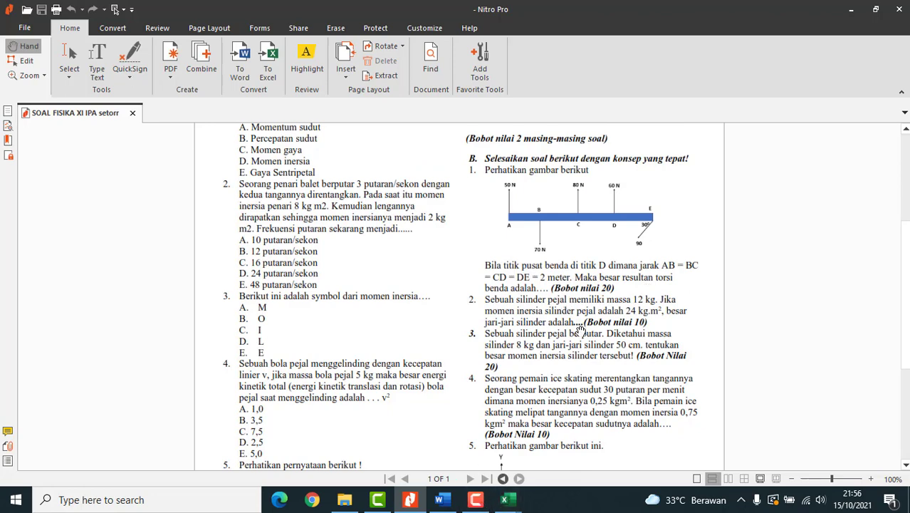
{"action": "mouse_move", "coordinate": [507, 498]}
{"action": "left_click", "coordinate": [434, 445]}
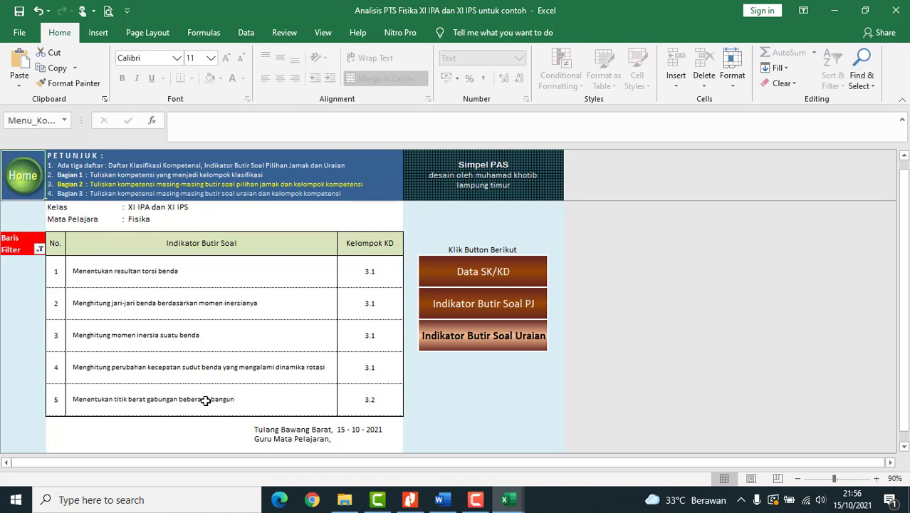
- Check essay indicator 5's text, go Home to the Simpel PAS menu, and open Jawaban PG
{"action": "left_click", "coordinate": [145, 408]}
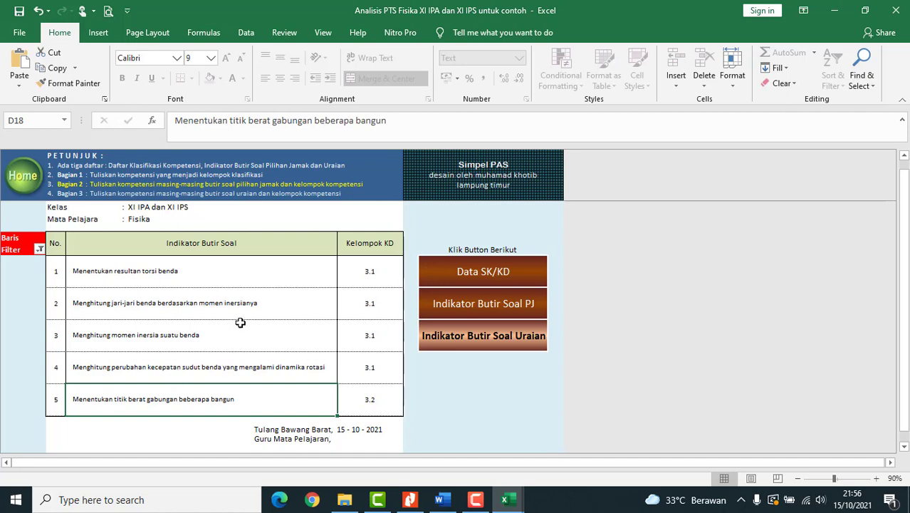
{"action": "scroll", "coordinate": [240, 322], "scroll_direction": "up", "scroll_amount": 1}
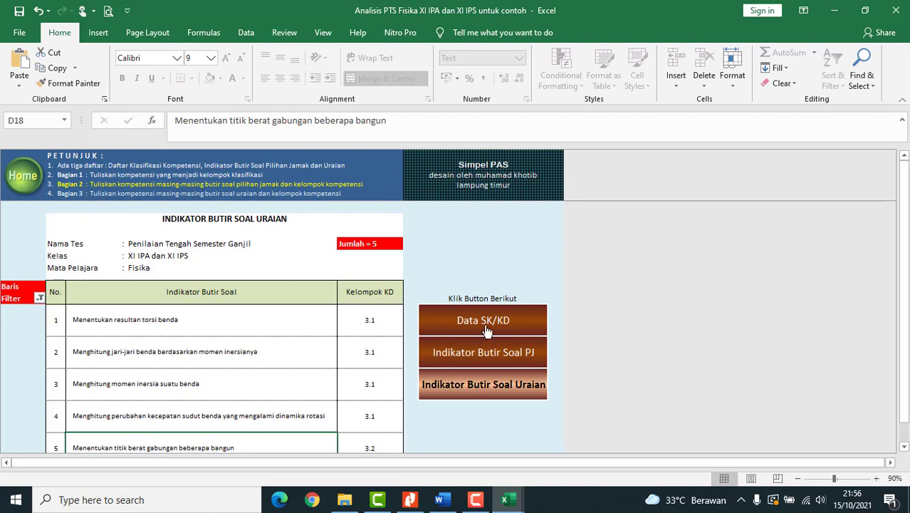
{"action": "left_click", "coordinate": [23, 186]}
{"action": "scroll", "coordinate": [256, 278], "scroll_direction": "down", "scroll_amount": 1}
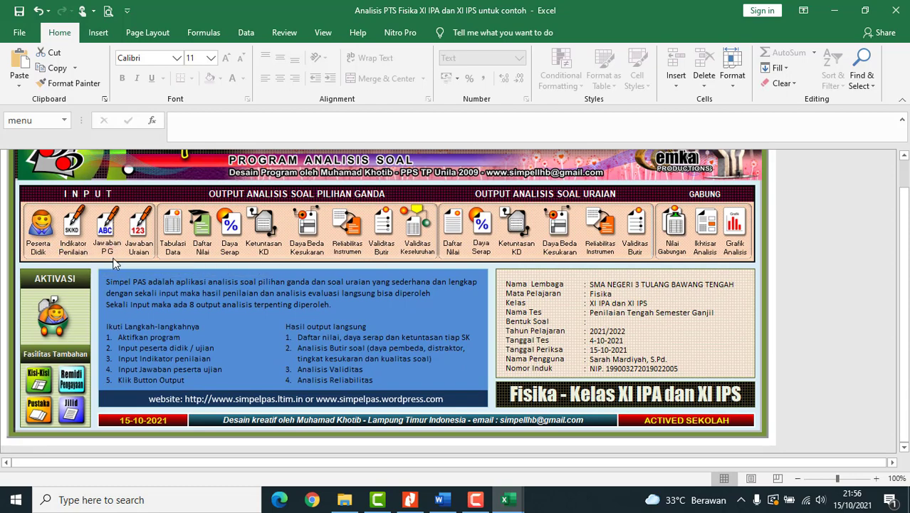
{"action": "left_click", "coordinate": [107, 231]}
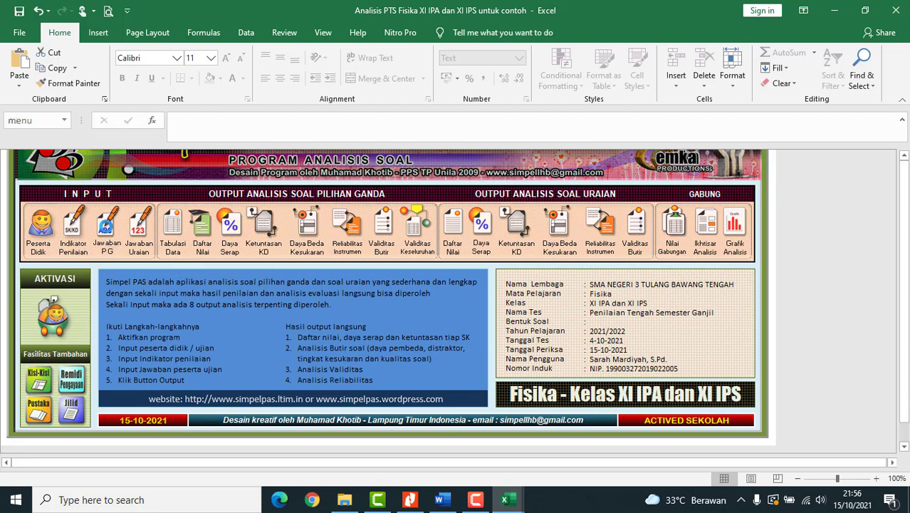
- Review the answer entry sheet, select the first participant's answer cell, then switch to Book1
{"action": "scroll", "coordinate": [227, 376], "scroll_direction": "down", "scroll_amount": 1}
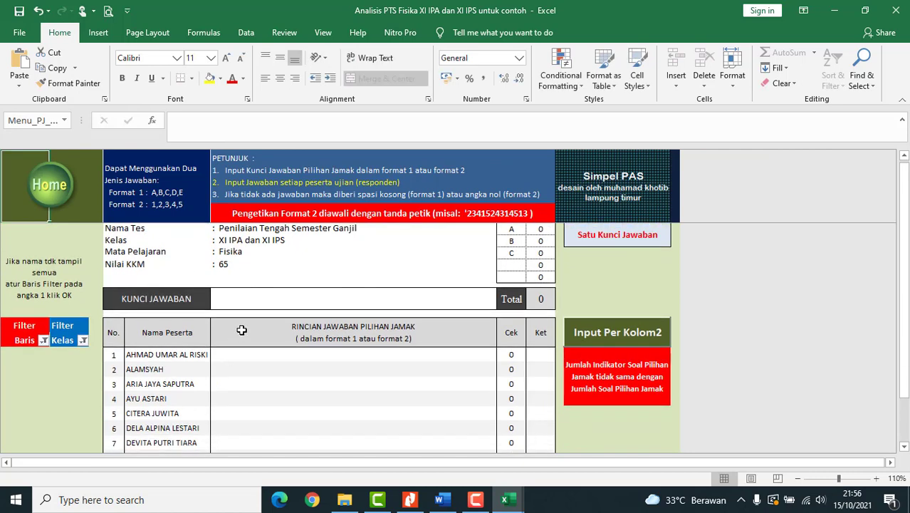
{"action": "scroll", "coordinate": [246, 317], "scroll_direction": "up", "scroll_amount": 1}
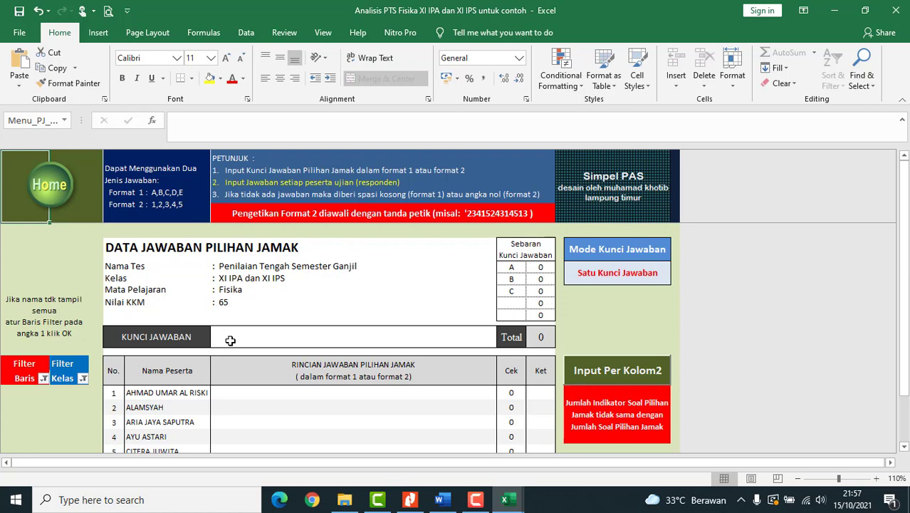
{"action": "scroll", "coordinate": [226, 371], "scroll_direction": "down", "scroll_amount": 1}
{"action": "scroll", "coordinate": [226, 374], "scroll_direction": "down", "scroll_amount": 1}
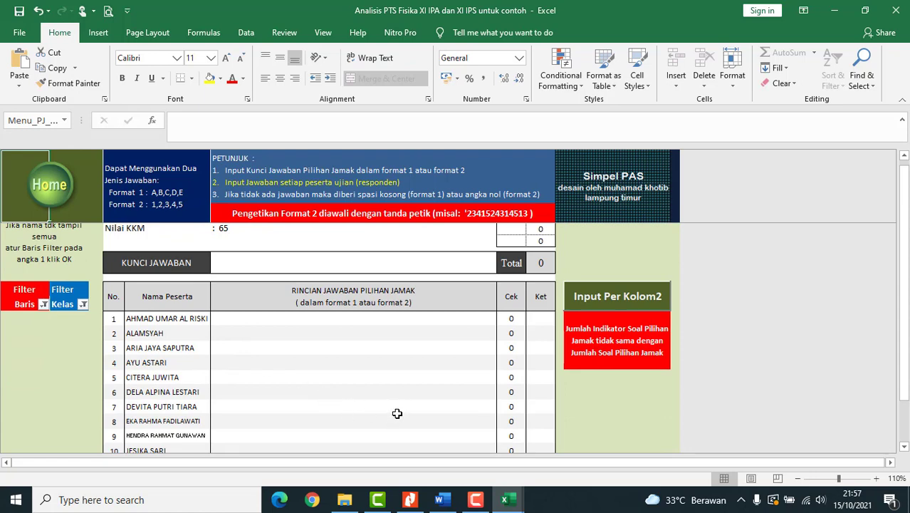
{"action": "left_click", "coordinate": [233, 321]}
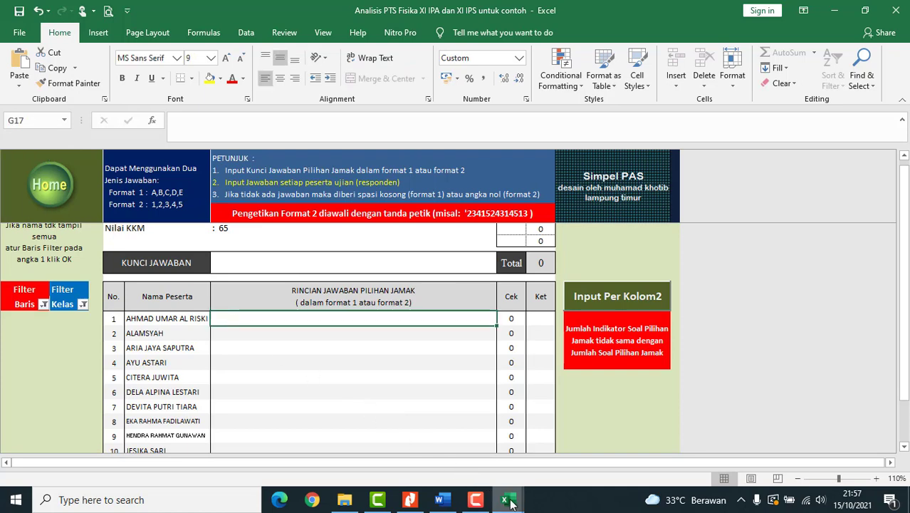
{"action": "mouse_move", "coordinate": [510, 502]}
{"action": "left_click", "coordinate": [569, 447]}
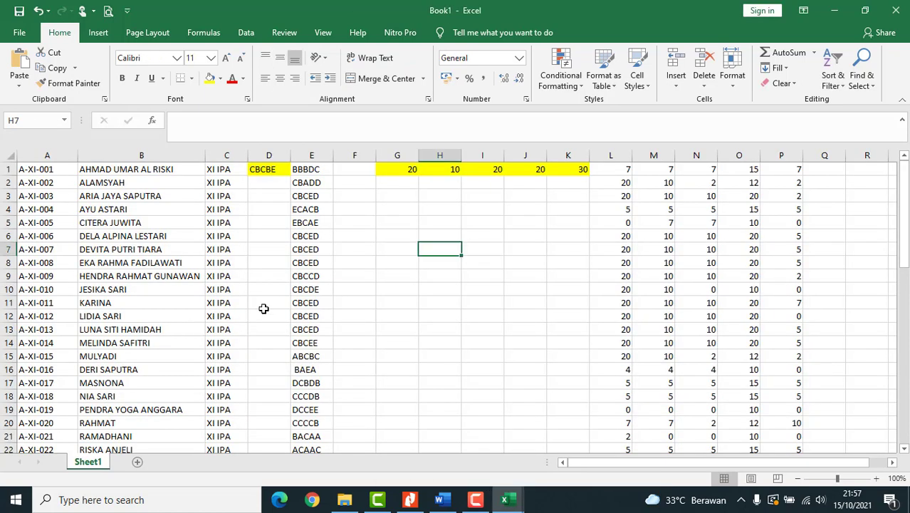
- Copy CBCBE from Book1's D1 and paste it into Analisis PTS's KUNCI JAWABAN cell
{"action": "left_click", "coordinate": [264, 168]}
{"action": "left_click", "coordinate": [272, 118]}
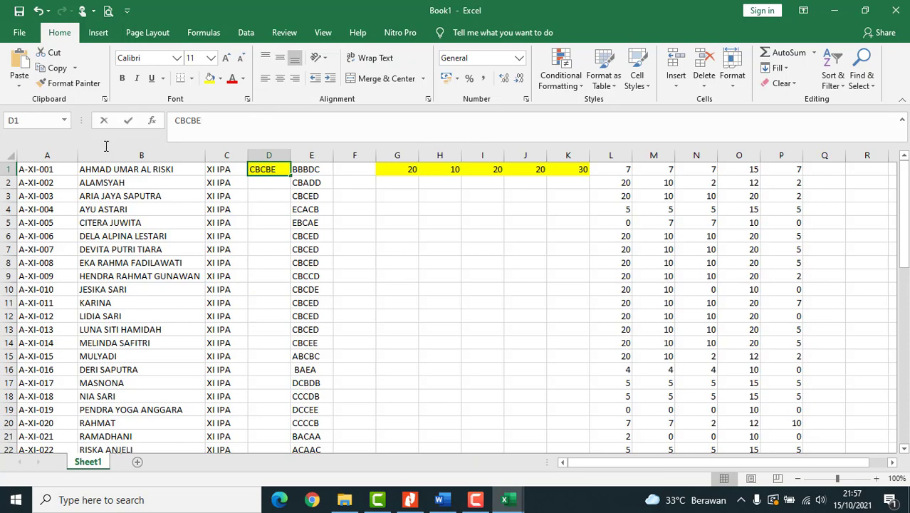
{"action": "left_click_drag", "start_coordinate": [161, 122], "coordinate": [203, 121]}
{"action": "key", "text": "ctrl+c"}
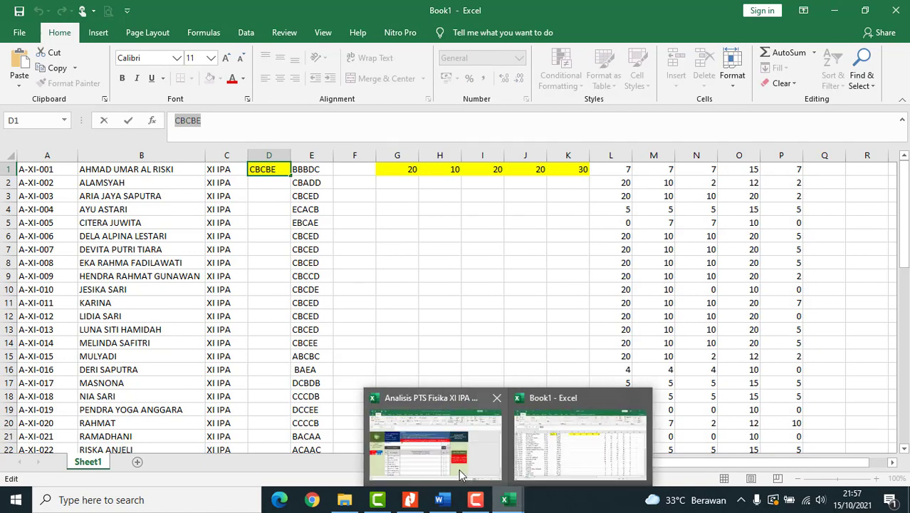
{"action": "key", "text": "alt+Tab"}
{"action": "left_click", "coordinate": [269, 334]}
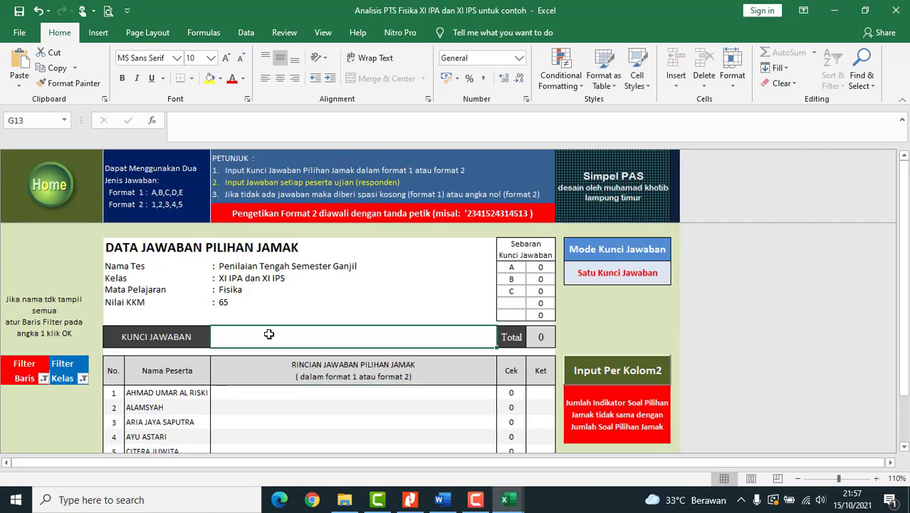
{"action": "key", "text": "ctrl+v"}
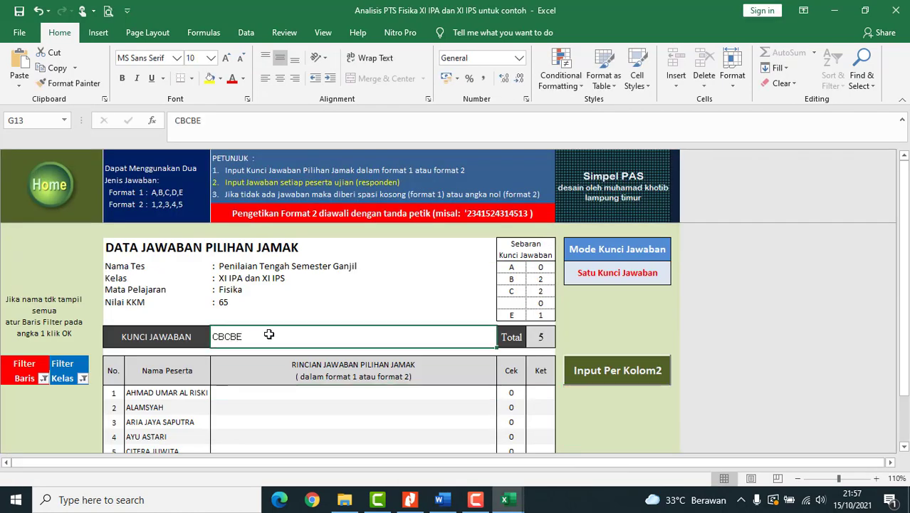
{"action": "key", "text": "Return"}
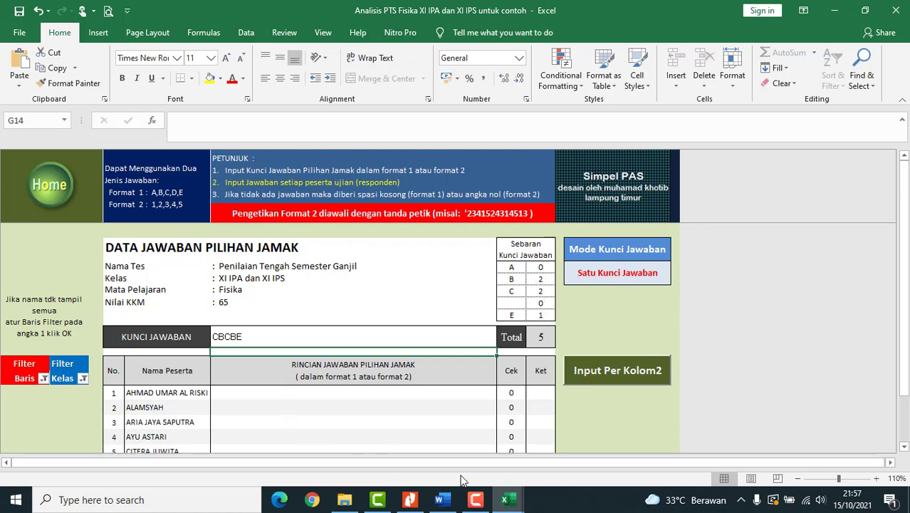
- Copy Book1's column E answers and paste them as values starting at G17 in Analisis PTS
{"action": "mouse_move", "coordinate": [509, 500]}
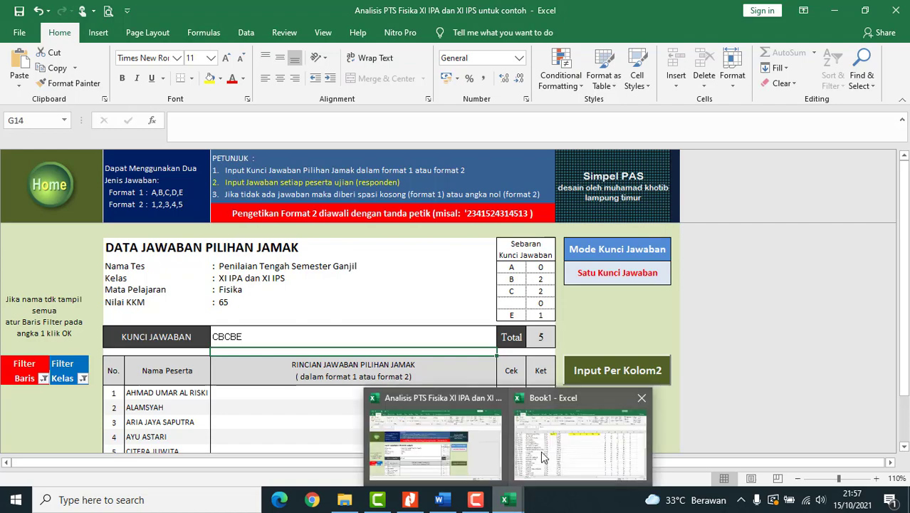
{"action": "left_click", "coordinate": [545, 456]}
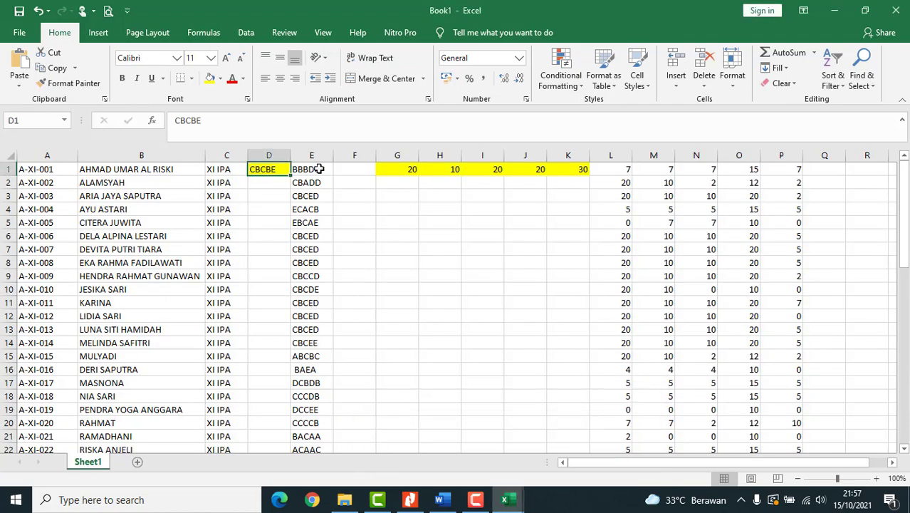
{"action": "left_click_drag", "start_coordinate": [316, 170], "coordinate": [314, 432]}
{"action": "key", "text": "ctrl+c"}
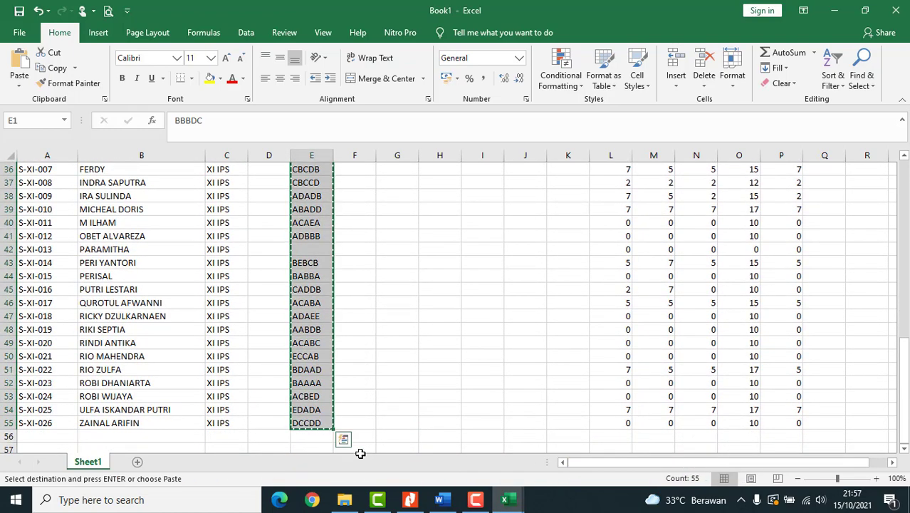
{"action": "mouse_move", "coordinate": [505, 499]}
{"action": "left_click", "coordinate": [453, 443]}
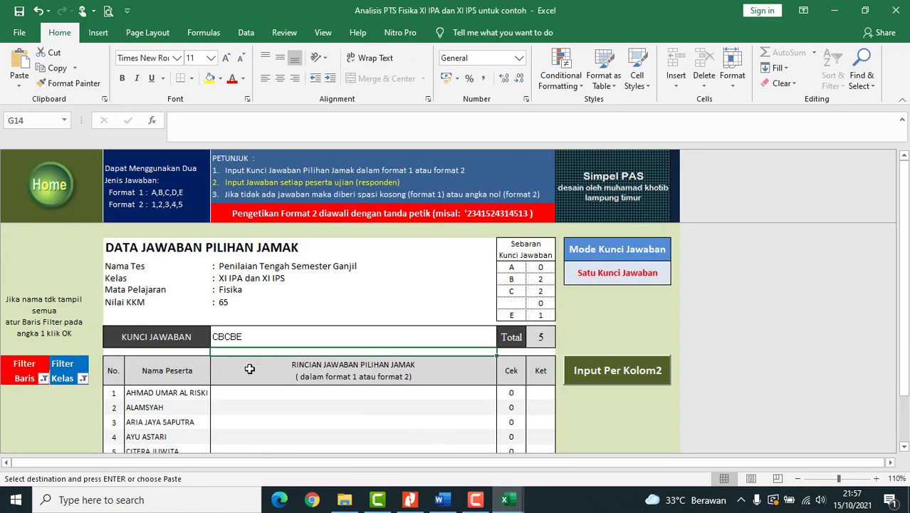
{"action": "left_click", "coordinate": [226, 392]}
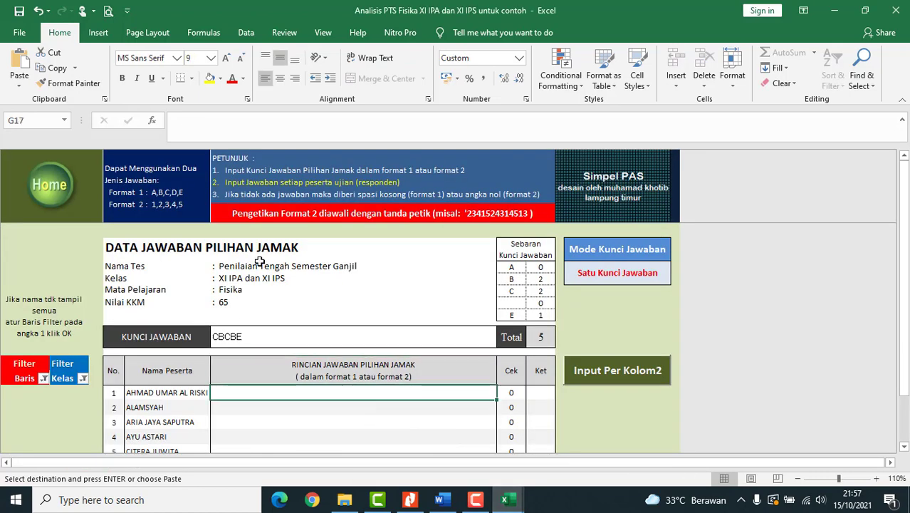
{"action": "scroll", "coordinate": [258, 260], "scroll_direction": "down", "scroll_amount": 2}
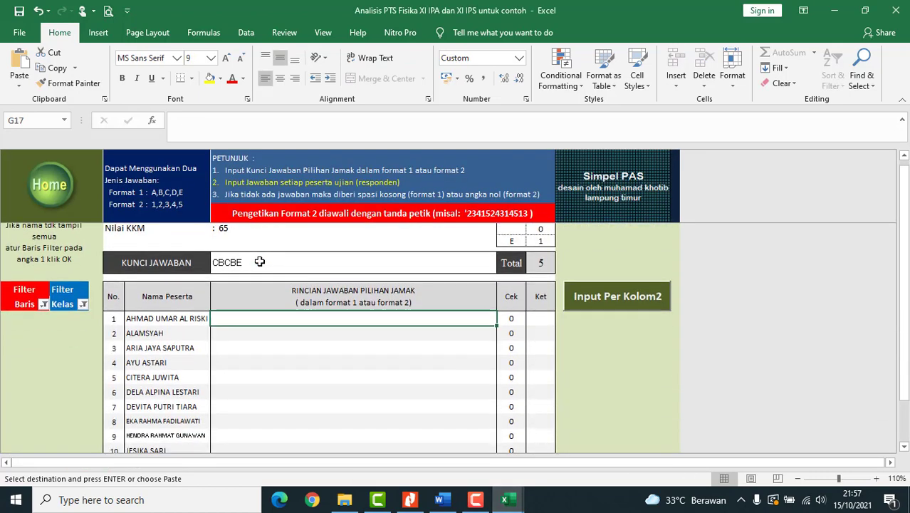
{"action": "right_click", "coordinate": [225, 319]}
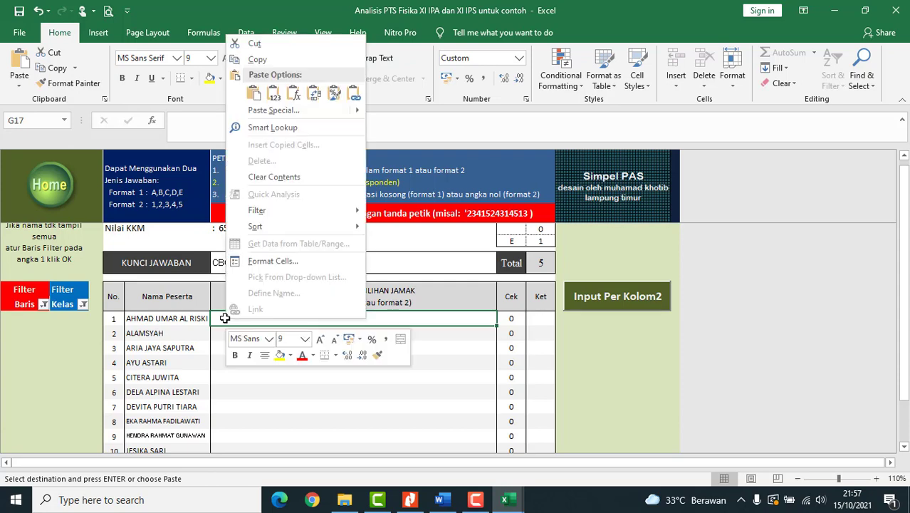
{"action": "left_click", "coordinate": [270, 96]}
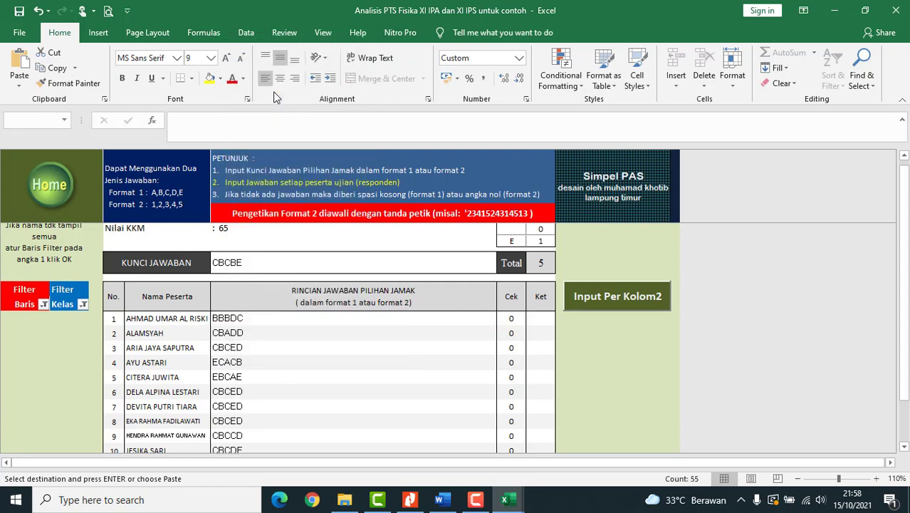
{"action": "left_click", "coordinate": [283, 377]}
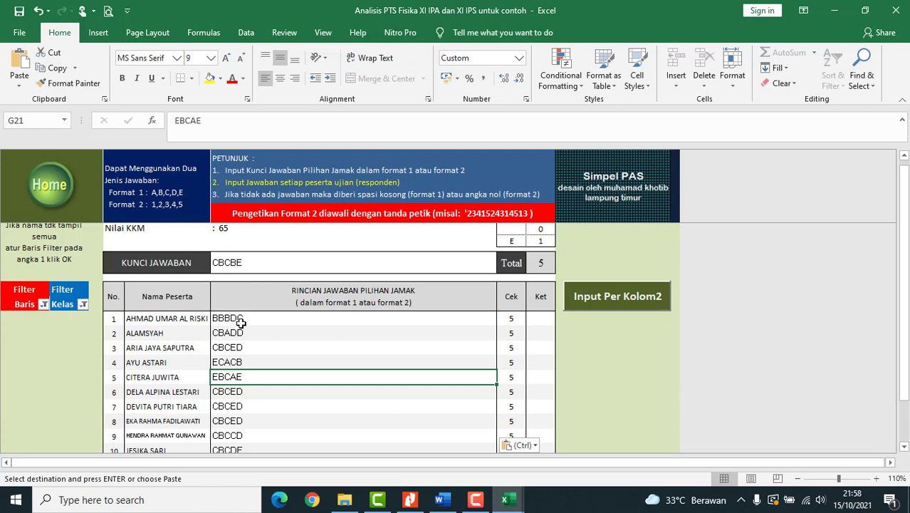
- Review the pasted answer rows, including participant 42's blank answer, then return to the main menu
{"action": "scroll", "coordinate": [291, 343], "scroll_direction": "down", "scroll_amount": 1}
{"action": "scroll", "coordinate": [518, 324], "scroll_direction": "down", "scroll_amount": 3}
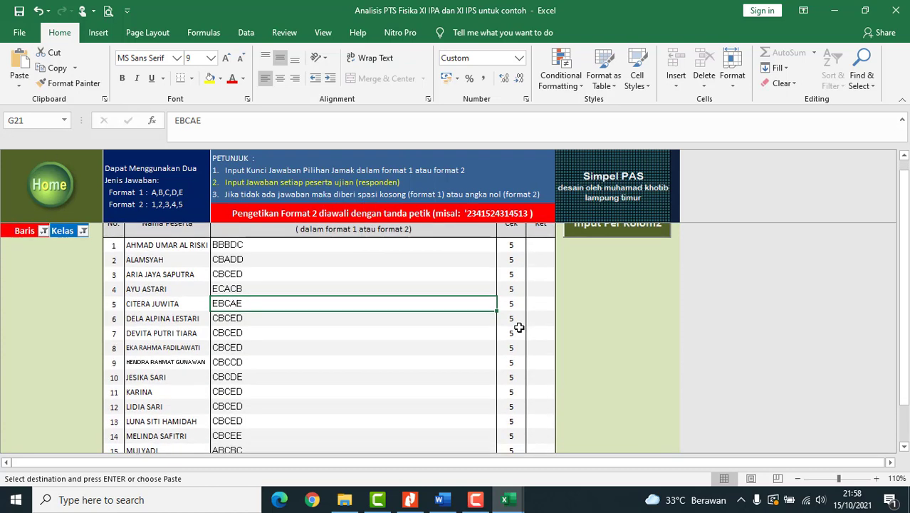
{"action": "scroll", "coordinate": [519, 327], "scroll_direction": "down", "scroll_amount": 1}
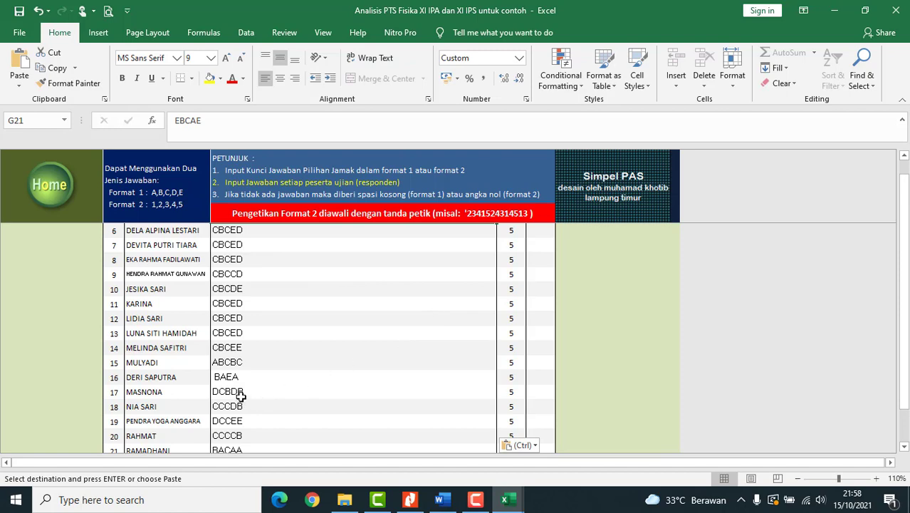
{"action": "scroll", "coordinate": [496, 326], "scroll_direction": "down", "scroll_amount": 7}
{"action": "scroll", "coordinate": [497, 326], "scroll_direction": "down", "scroll_amount": 8}
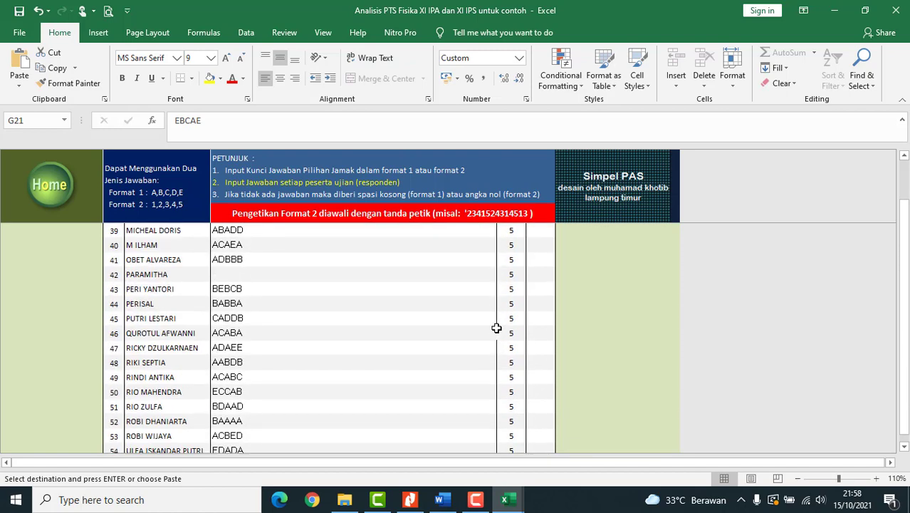
{"action": "scroll", "coordinate": [465, 331], "scroll_direction": "up", "scroll_amount": 4}
{"action": "scroll", "coordinate": [291, 279], "scroll_direction": "down", "scroll_amount": 1}
{"action": "scroll", "coordinate": [235, 285], "scroll_direction": "up", "scroll_amount": 1}
{"action": "left_click", "coordinate": [225, 275]}
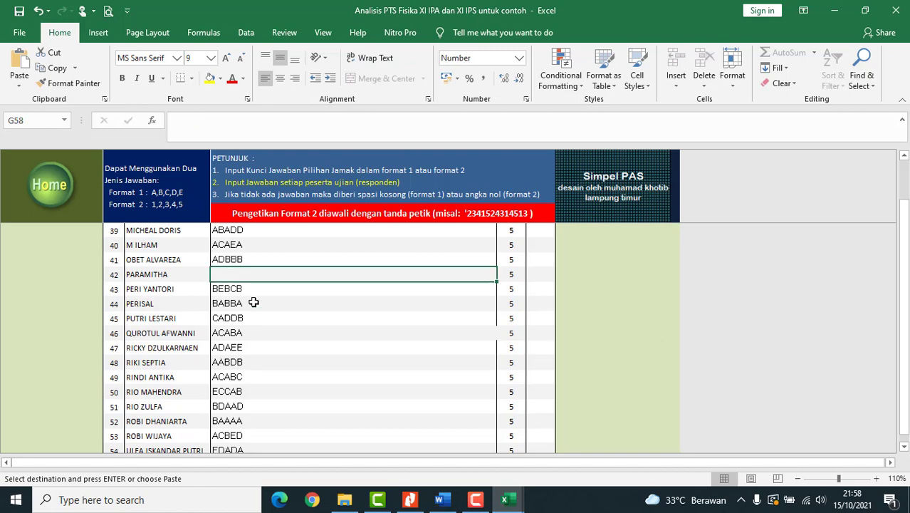
{"action": "scroll", "coordinate": [254, 299], "scroll_direction": "down", "scroll_amount": 2}
{"action": "scroll", "coordinate": [253, 303], "scroll_direction": "up", "scroll_amount": 7}
{"action": "scroll", "coordinate": [254, 302], "scroll_direction": "up", "scroll_amount": 10}
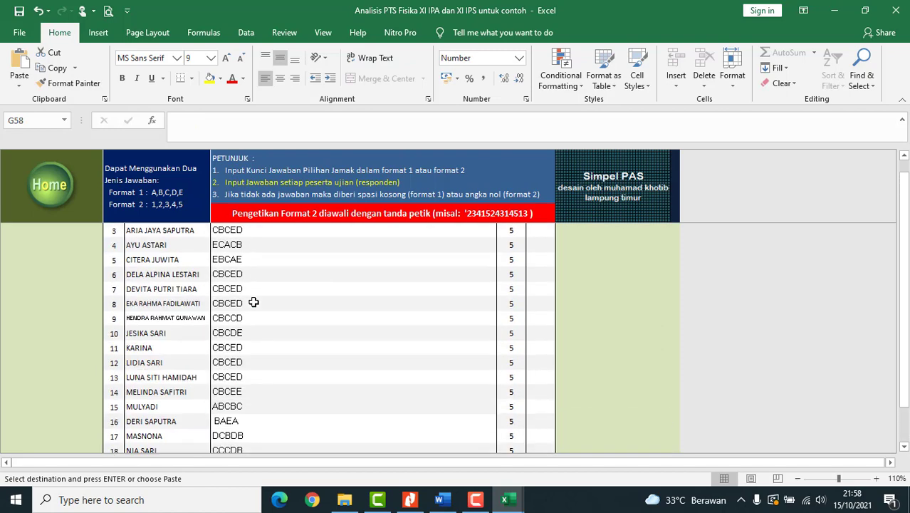
{"action": "scroll", "coordinate": [253, 302], "scroll_direction": "up", "scroll_amount": 2}
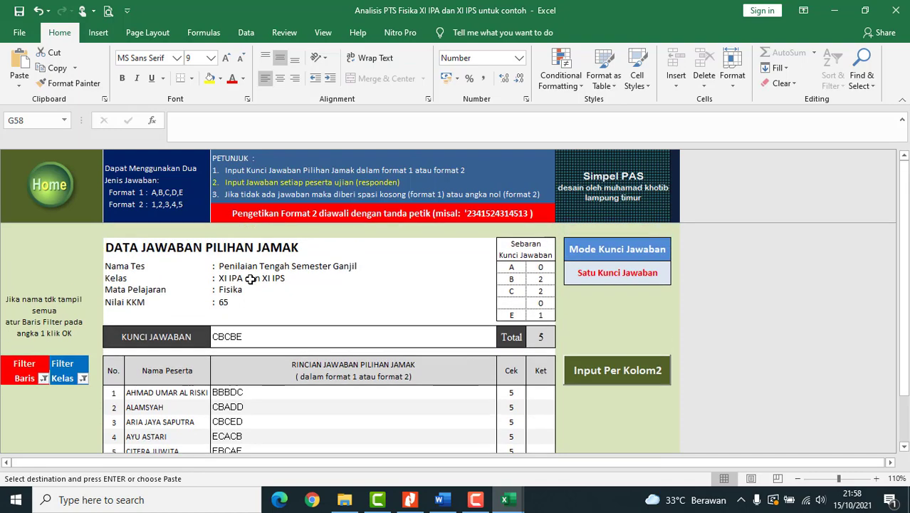
{"action": "left_click", "coordinate": [53, 192]}
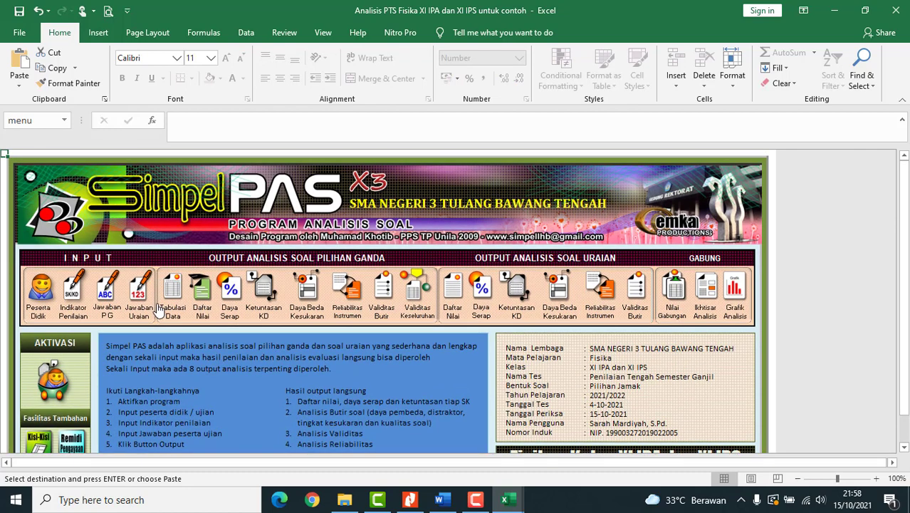
- Open the Jawaban Uraian essay score form, then bring the physics exam PDF forward in Nitro Pro
{"action": "left_click", "coordinate": [139, 291]}
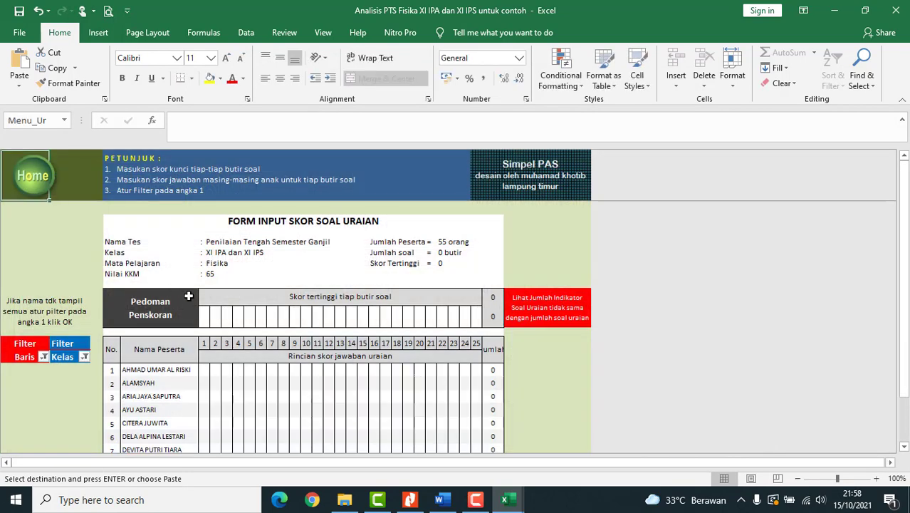
{"action": "scroll", "coordinate": [222, 321], "scroll_direction": "down", "scroll_amount": 1}
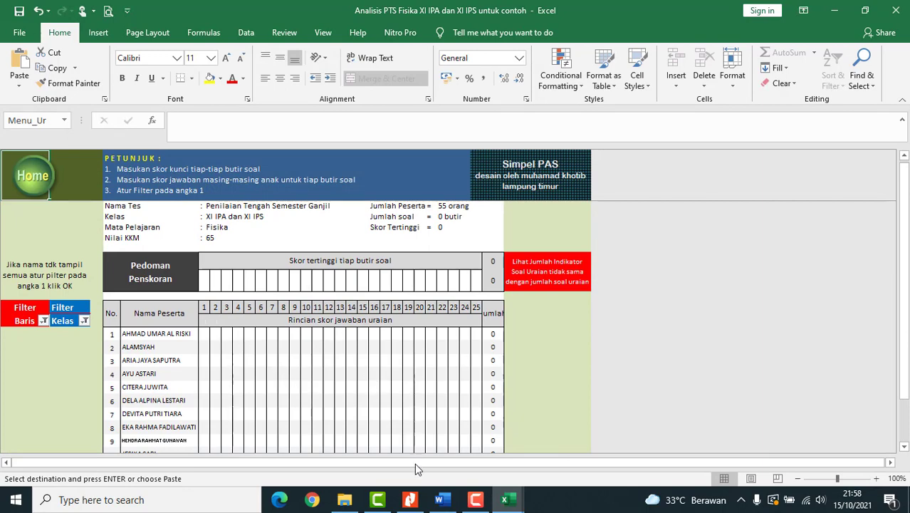
{"action": "left_click", "coordinate": [410, 499]}
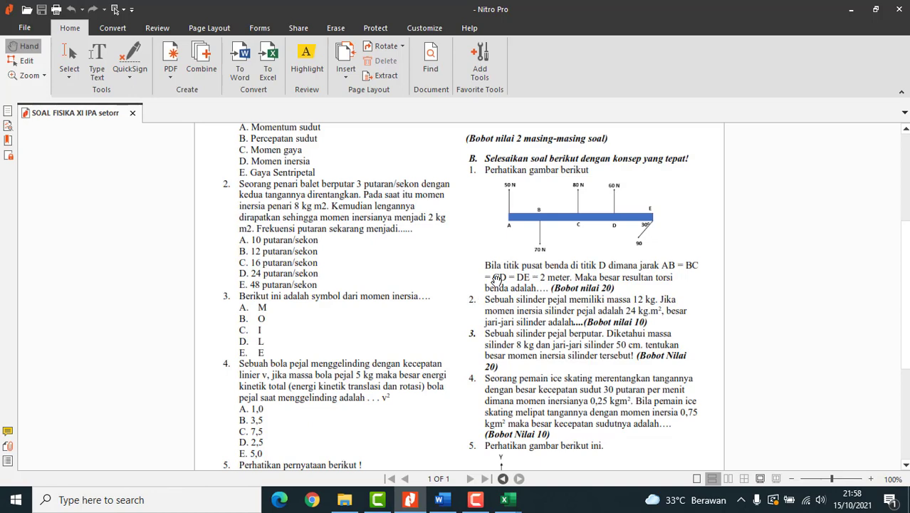
- Scroll through the exam PDF reading each essay question's Bobot Nilai (20, 10, 20, 10)
{"action": "scroll", "coordinate": [516, 184], "scroll_direction": "down", "scroll_amount": 1}
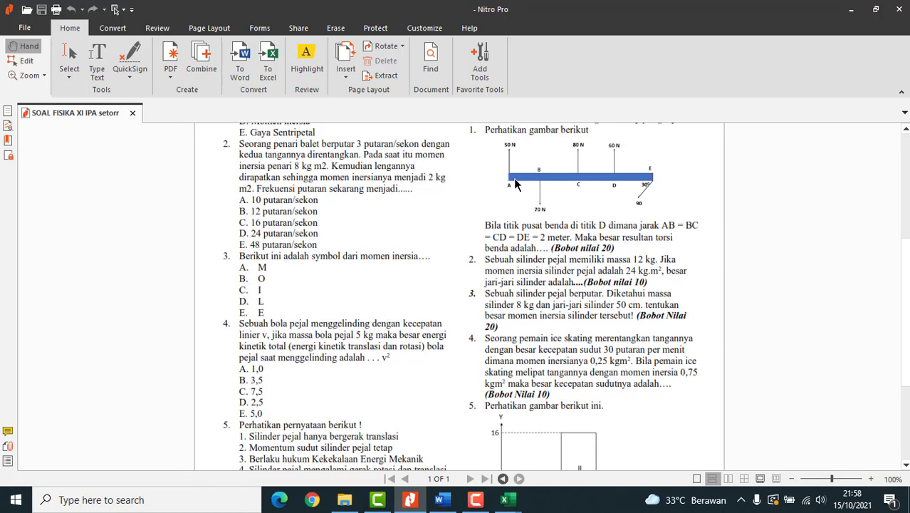
{"action": "scroll", "coordinate": [516, 185], "scroll_direction": "up", "scroll_amount": 1}
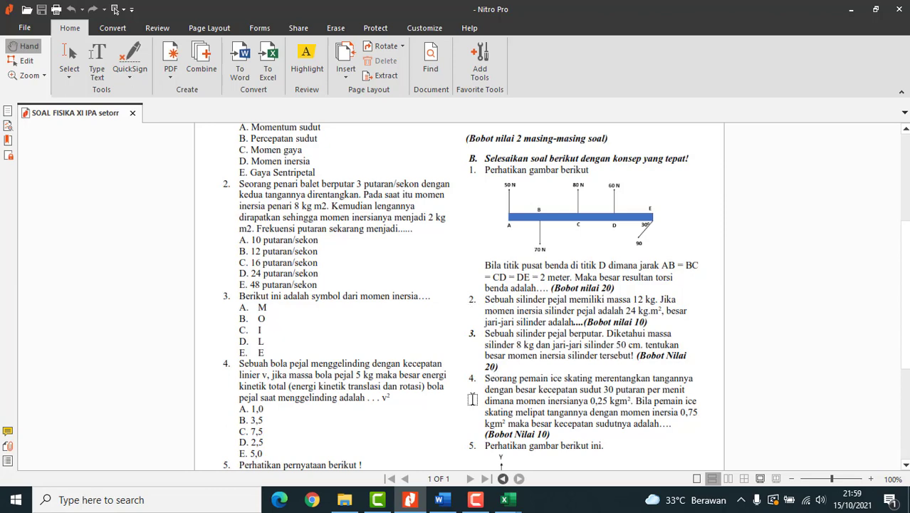
{"action": "scroll", "coordinate": [549, 438], "scroll_direction": "down", "scroll_amount": 5}
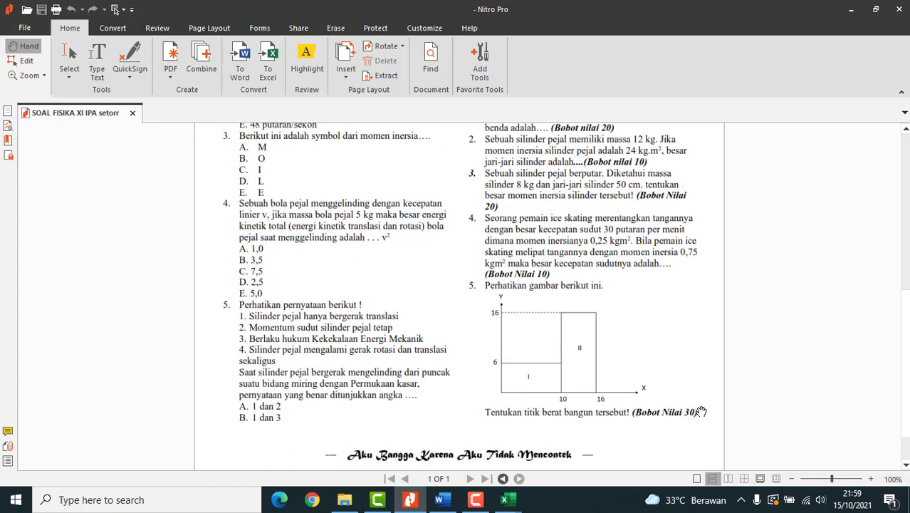
{"action": "scroll", "coordinate": [677, 313], "scroll_direction": "up", "scroll_amount": 5}
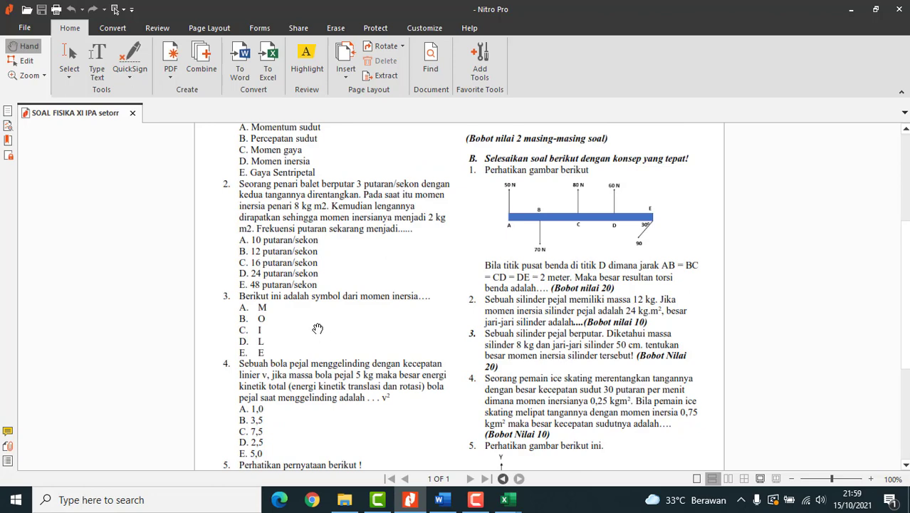
{"action": "scroll", "coordinate": [294, 317], "scroll_direction": "up", "scroll_amount": 1}
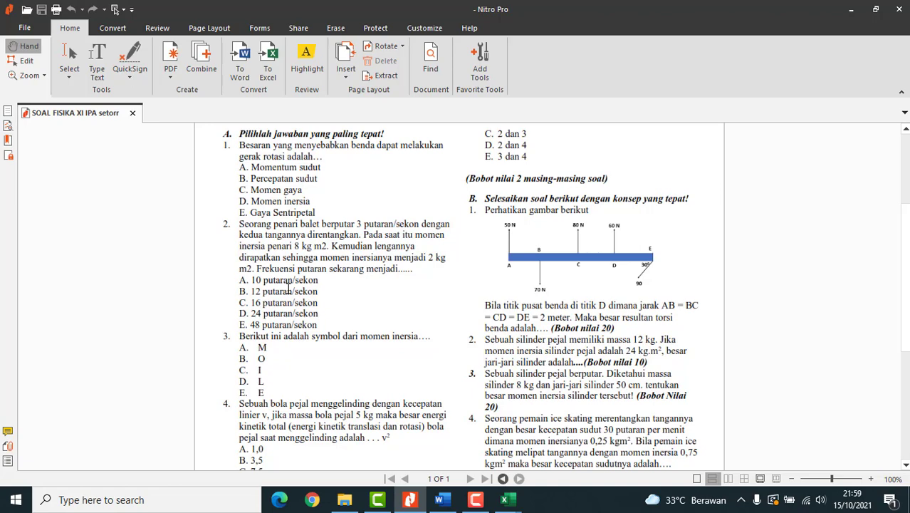
{"action": "scroll", "coordinate": [404, 327], "scroll_direction": "down", "scroll_amount": 1}
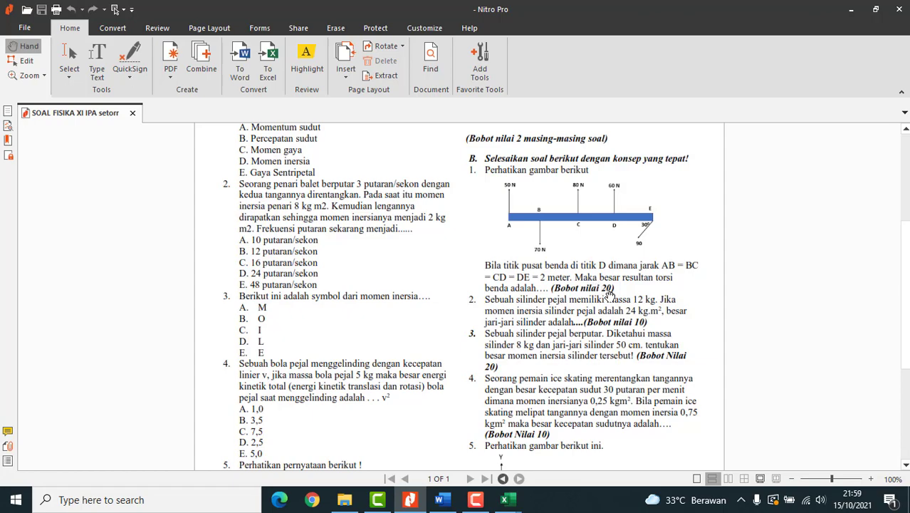
- Copy Book1's G1:K1 scores (20, 10, 20, 20, 30) and paste them as values into F13
{"action": "mouse_move", "coordinate": [507, 499]}
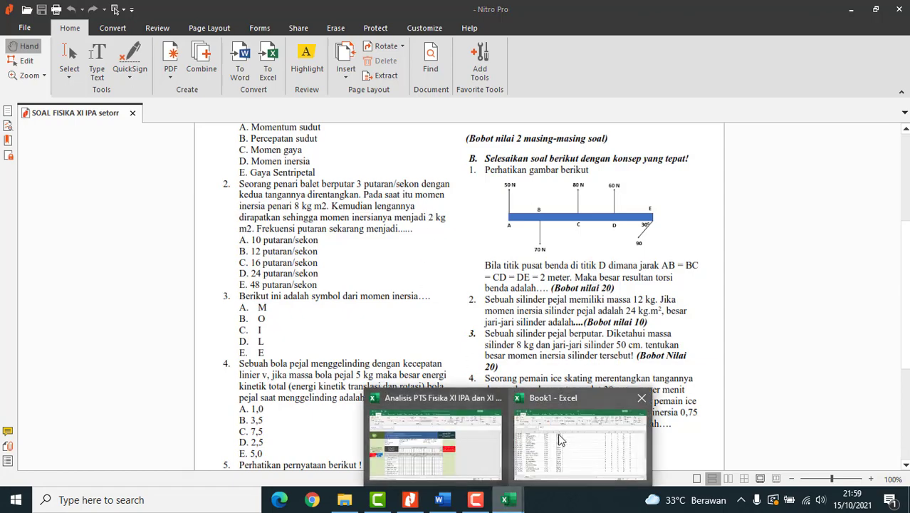
{"action": "left_click", "coordinate": [559, 439]}
{"action": "scroll", "coordinate": [396, 180], "scroll_direction": "up", "scroll_amount": 12}
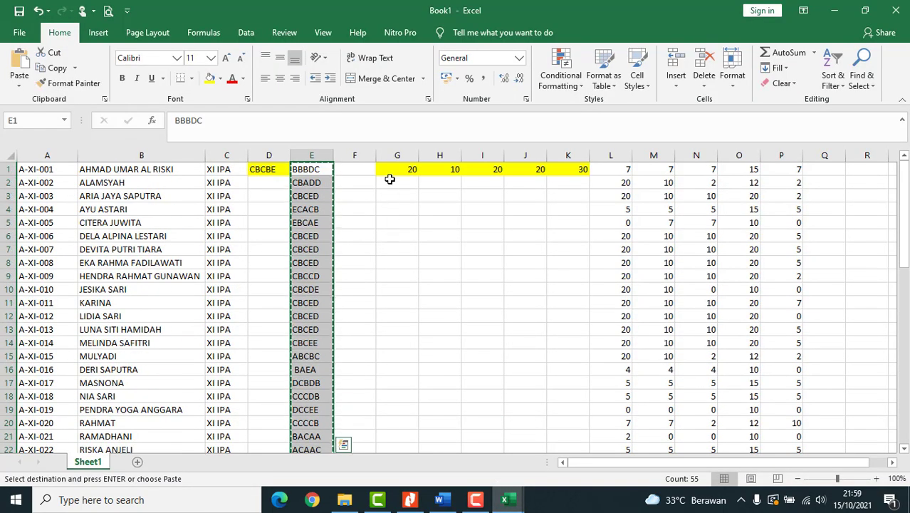
{"action": "left_click_drag", "start_coordinate": [395, 171], "coordinate": [580, 170]}
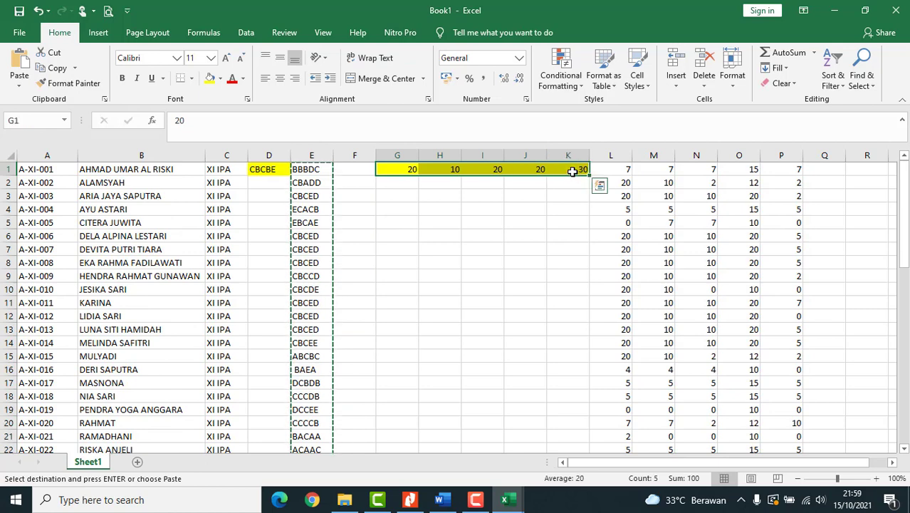
{"action": "key", "text": "ctrl+c"}
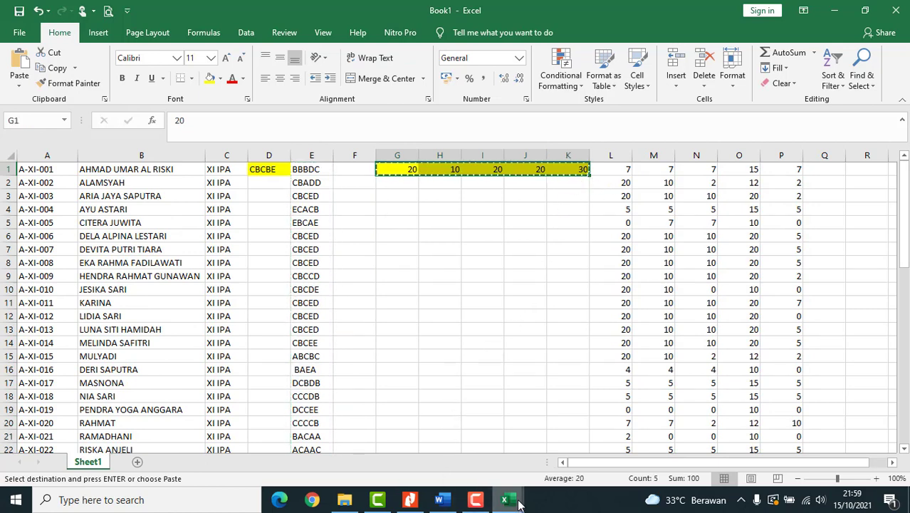
{"action": "mouse_move", "coordinate": [519, 502]}
{"action": "left_click", "coordinate": [406, 424]}
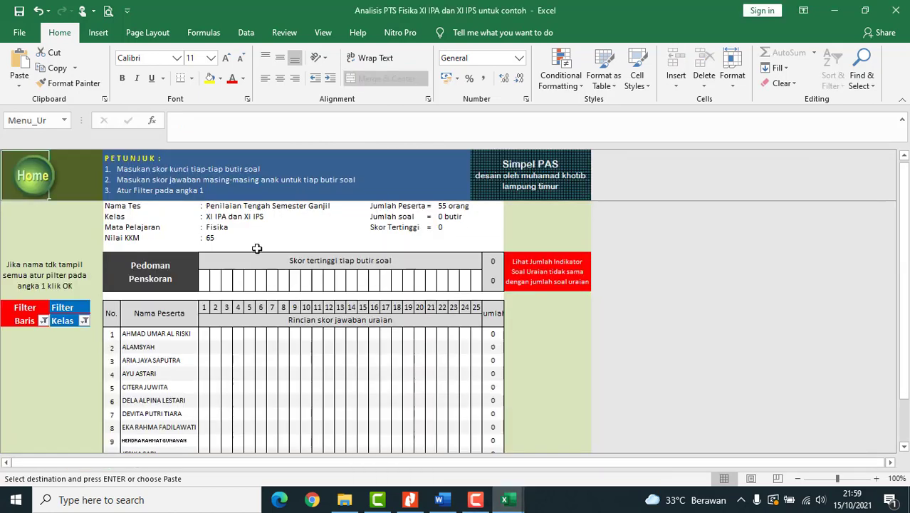
{"action": "left_click", "coordinate": [209, 288]}
{"action": "right_click", "coordinate": [210, 288]}
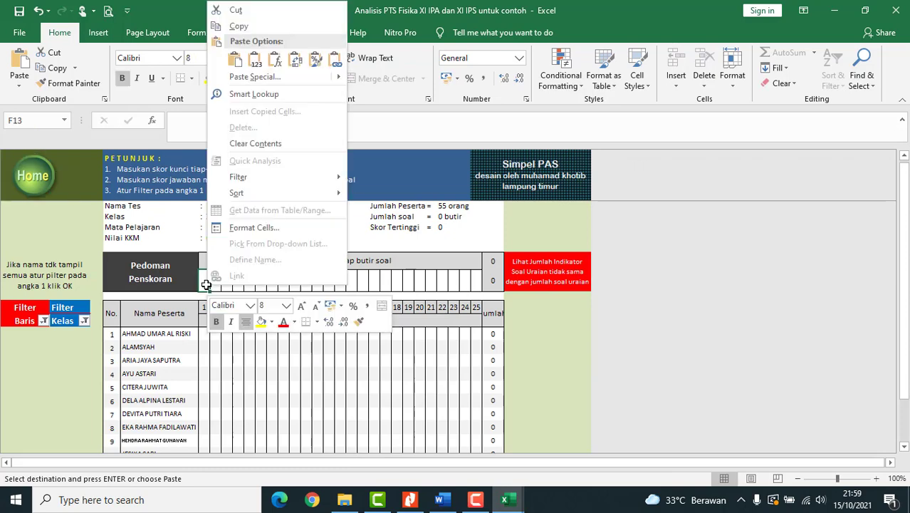
{"action": "left_click", "coordinate": [253, 61]}
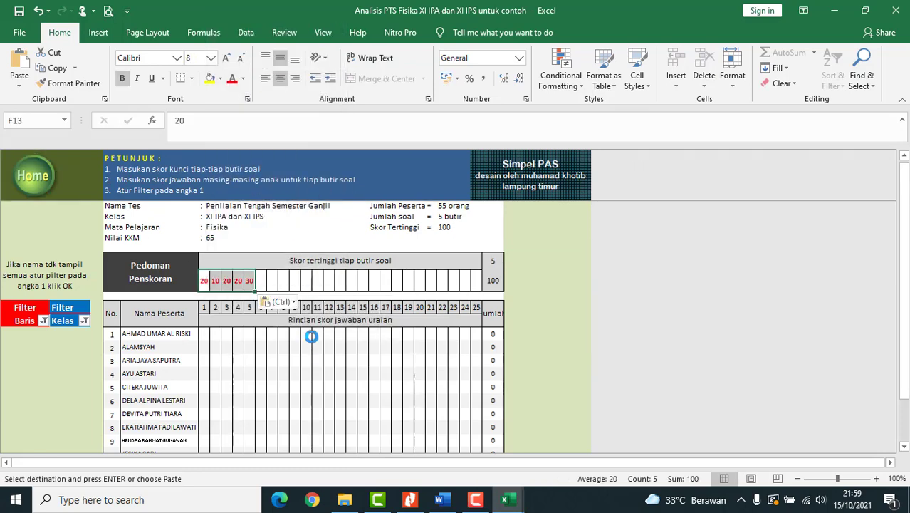
{"action": "left_click", "coordinate": [306, 281]}
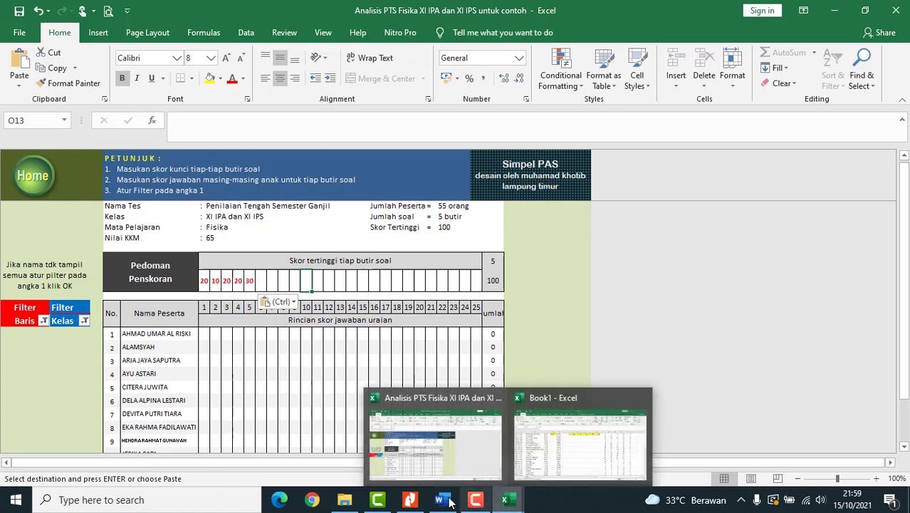
{"action": "left_click", "coordinate": [410, 499]}
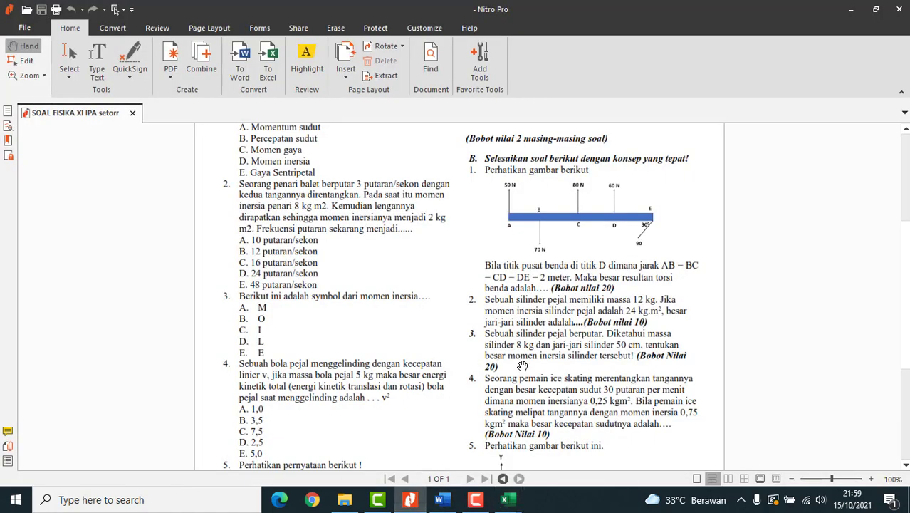
{"action": "scroll", "coordinate": [522, 365], "scroll_direction": "down", "scroll_amount": 4}
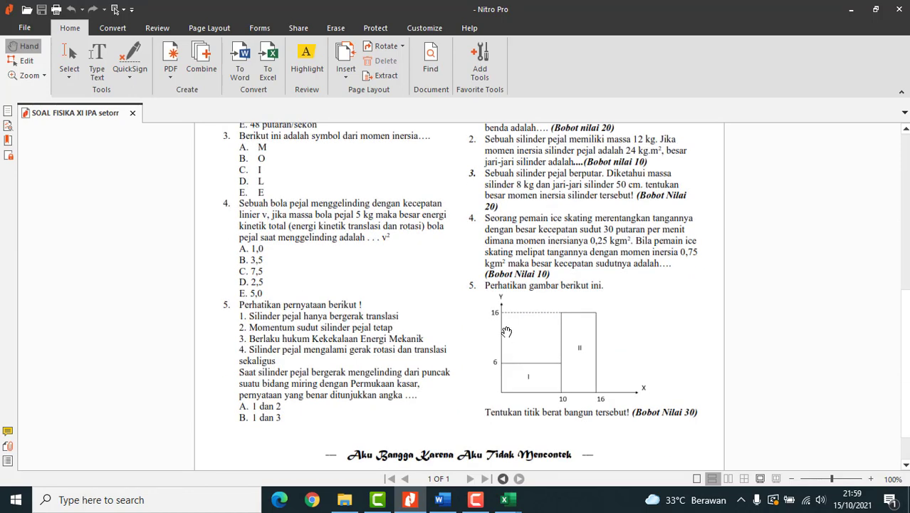
{"action": "scroll", "coordinate": [505, 293], "scroll_direction": "up", "scroll_amount": 1}
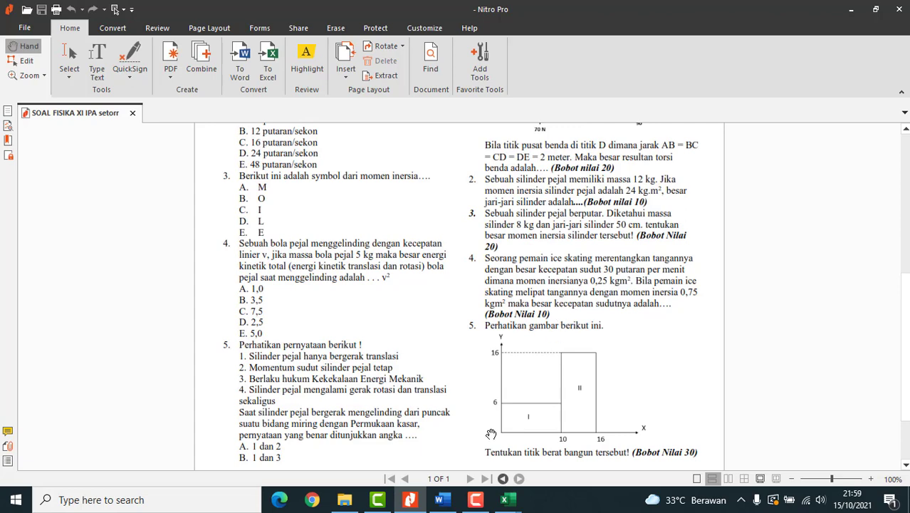
{"action": "left_click", "coordinate": [507, 500]}
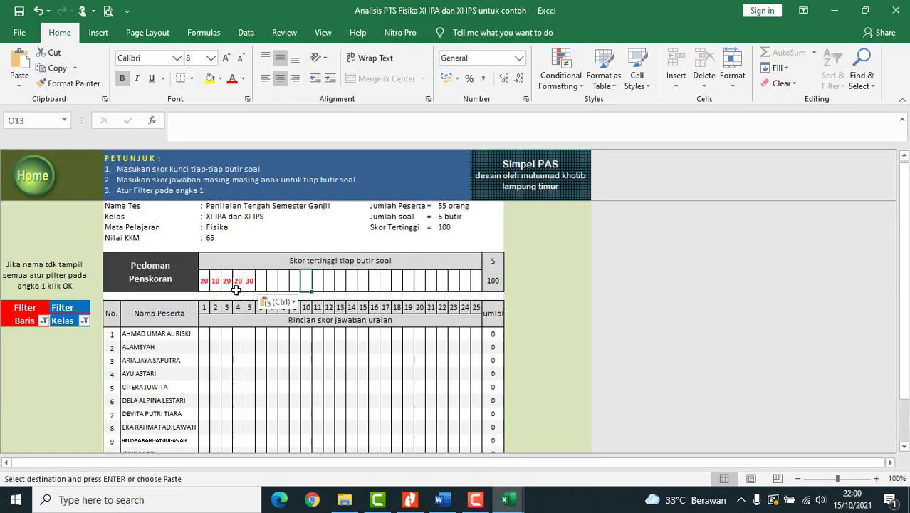
{"action": "left_click", "coordinate": [411, 500]}
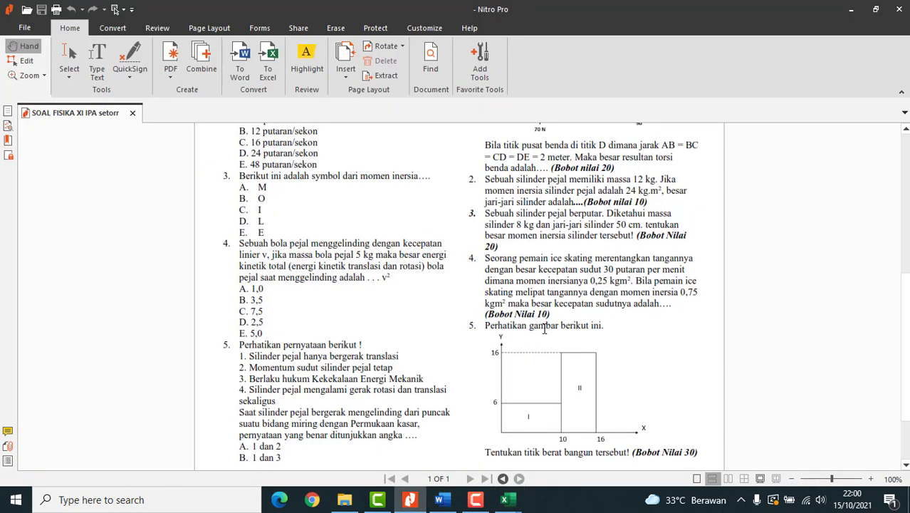
{"action": "left_click", "coordinate": [507, 500]}
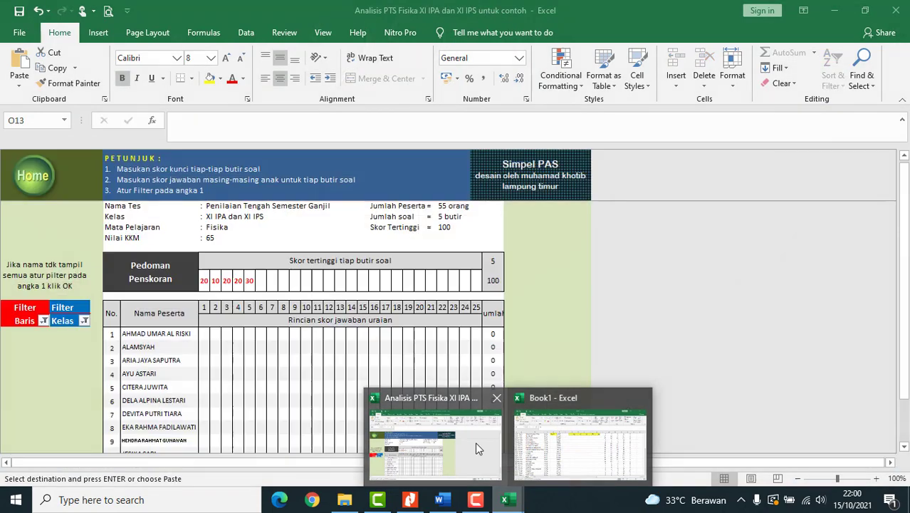
{"action": "left_click", "coordinate": [477, 447]}
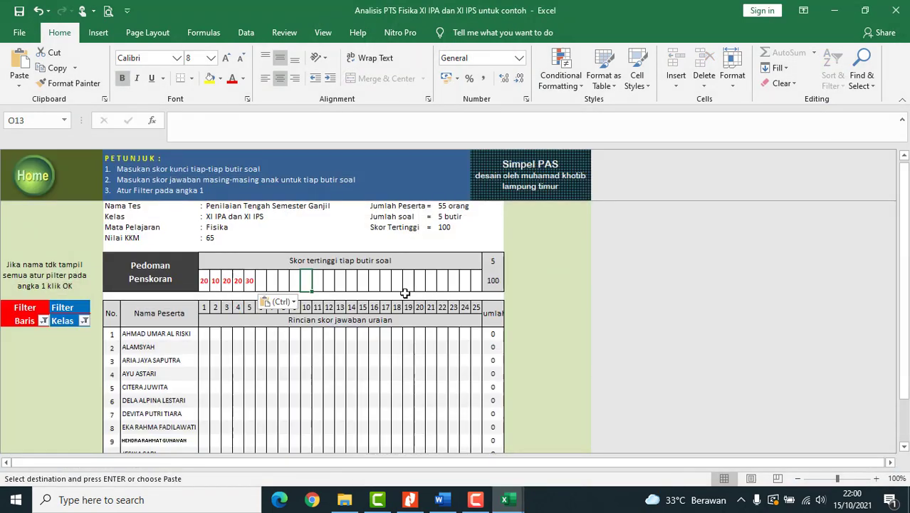
{"action": "left_click", "coordinate": [238, 281]}
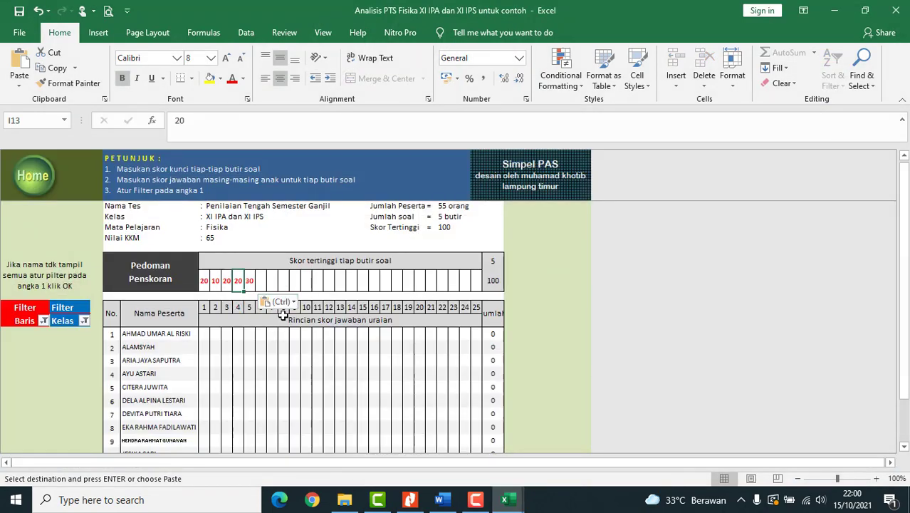
{"action": "type", "text": "10"}
{"action": "key", "text": "Return"}
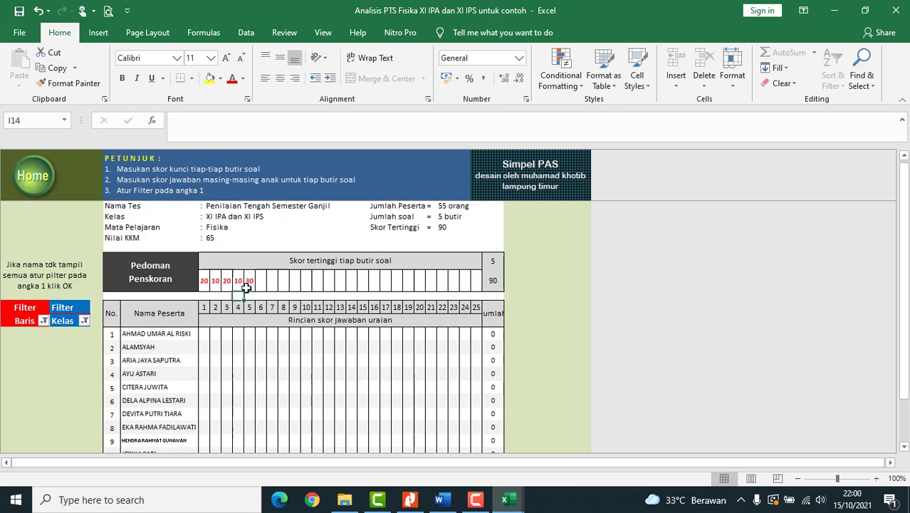
{"action": "left_click", "coordinate": [240, 282]}
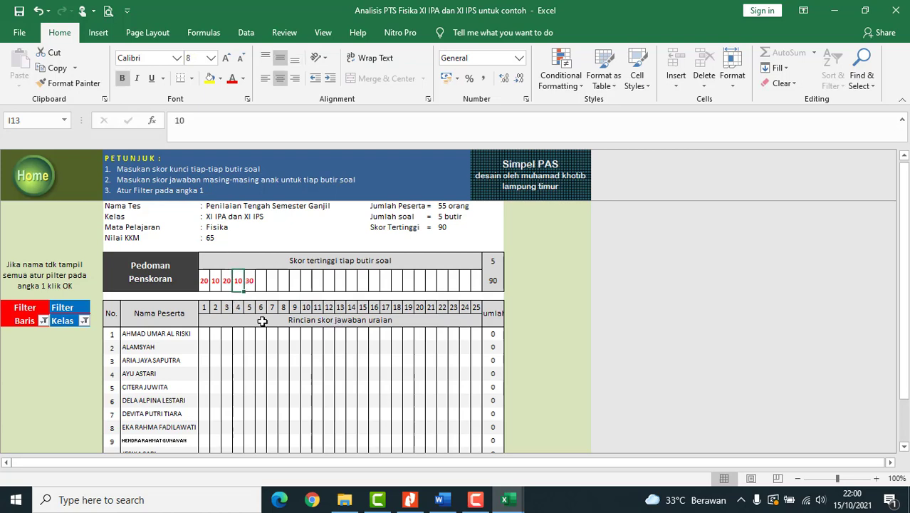
{"action": "type", "text": "20"}
{"action": "key", "text": "Return"}
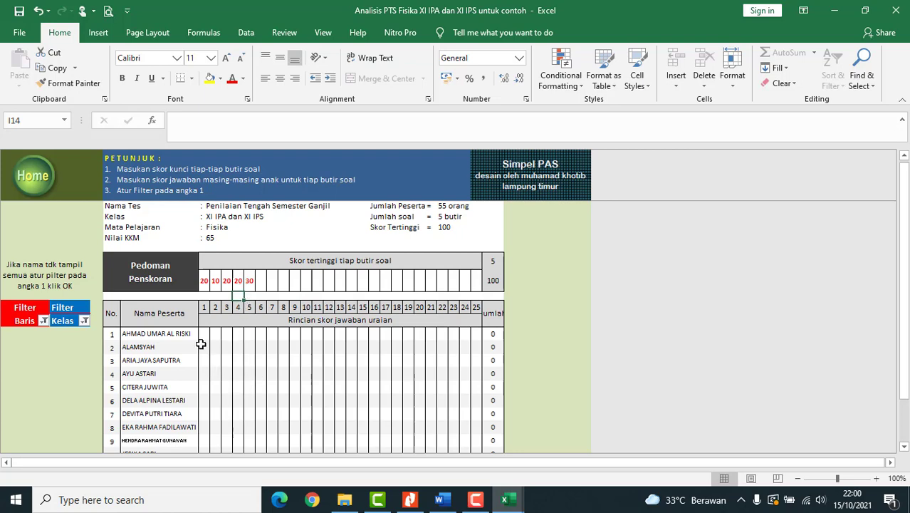
{"action": "scroll", "coordinate": [151, 399], "scroll_direction": "down", "scroll_amount": 1}
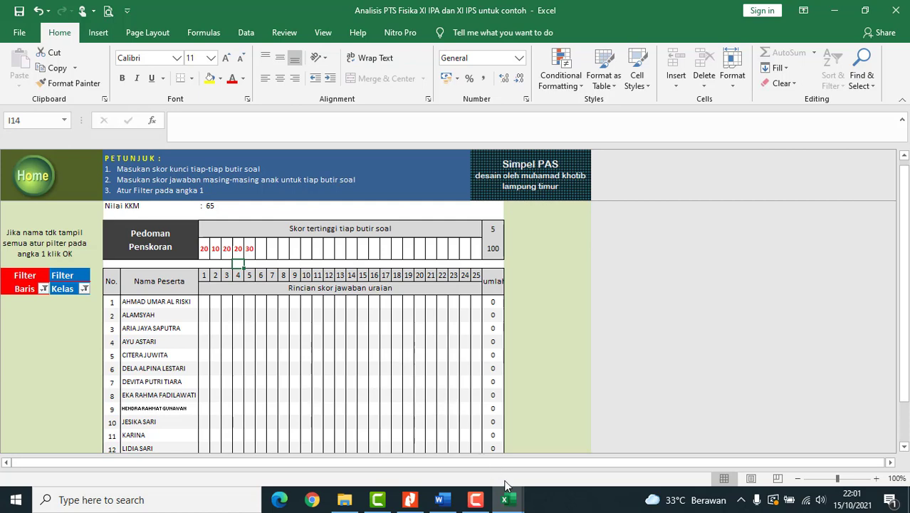
{"action": "scroll", "coordinate": [320, 338], "scroll_direction": "down", "scroll_amount": 1}
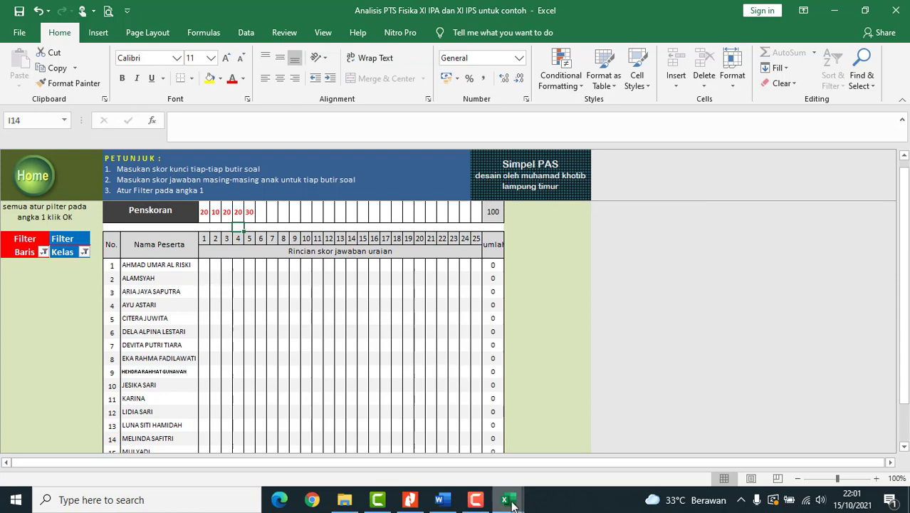
- Copy all students' item scores from L1:P55 in the Book1 workbook
{"action": "mouse_move", "coordinate": [521, 490]}
{"action": "left_click", "coordinate": [581, 438]}
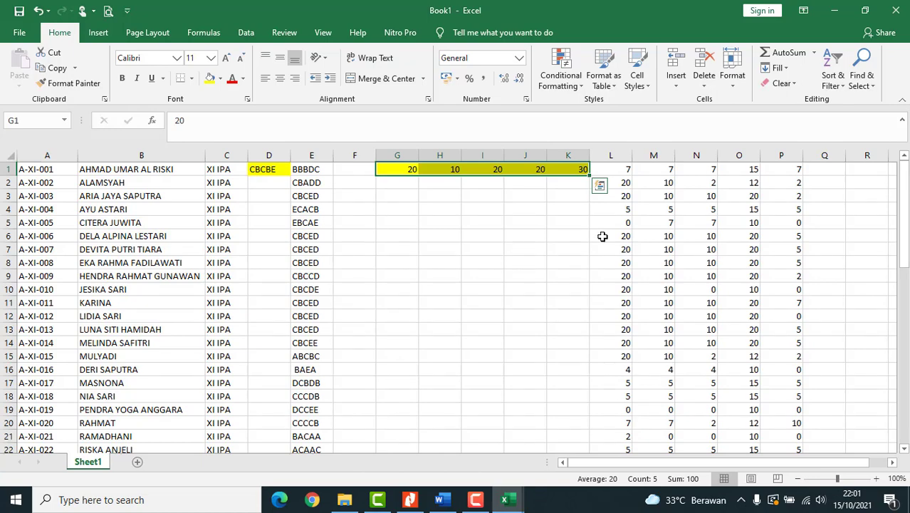
{"action": "left_click_drag", "start_coordinate": [621, 169], "coordinate": [789, 427]}
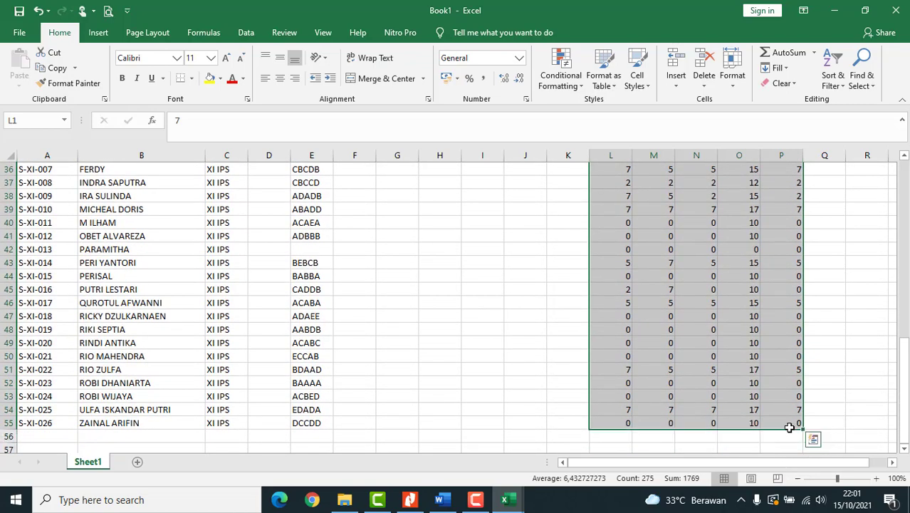
{"action": "key", "text": "ctrl+c"}
- Paste the scores as values at F17 of the Analisis PTS Fisika form and check totals like 43, 46, 62
{"action": "mouse_move", "coordinate": [504, 499]}
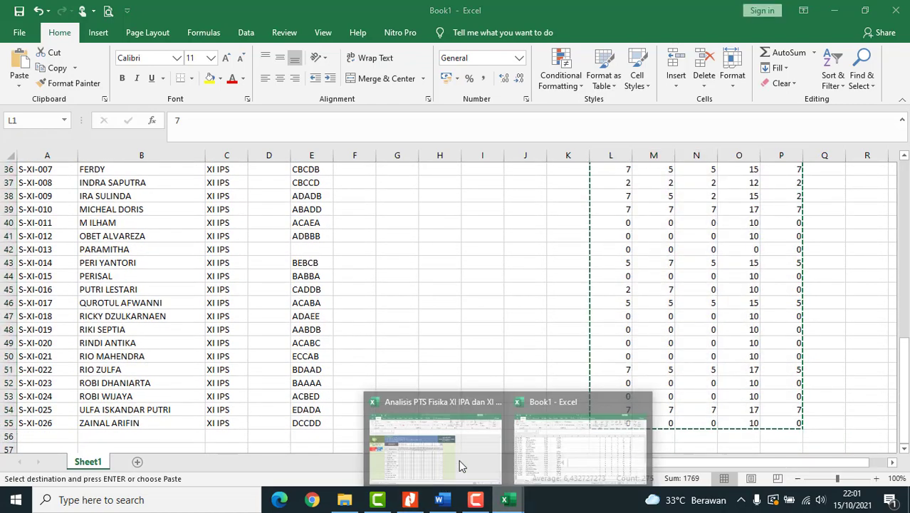
{"action": "left_click", "coordinate": [459, 459]}
{"action": "left_click", "coordinate": [204, 264]}
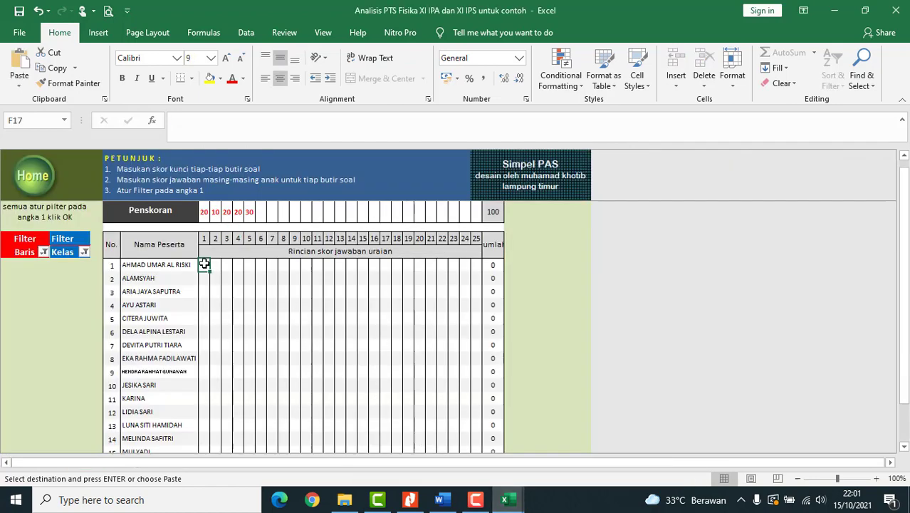
{"action": "right_click", "coordinate": [204, 264]}
{"action": "left_click", "coordinate": [259, 258]}
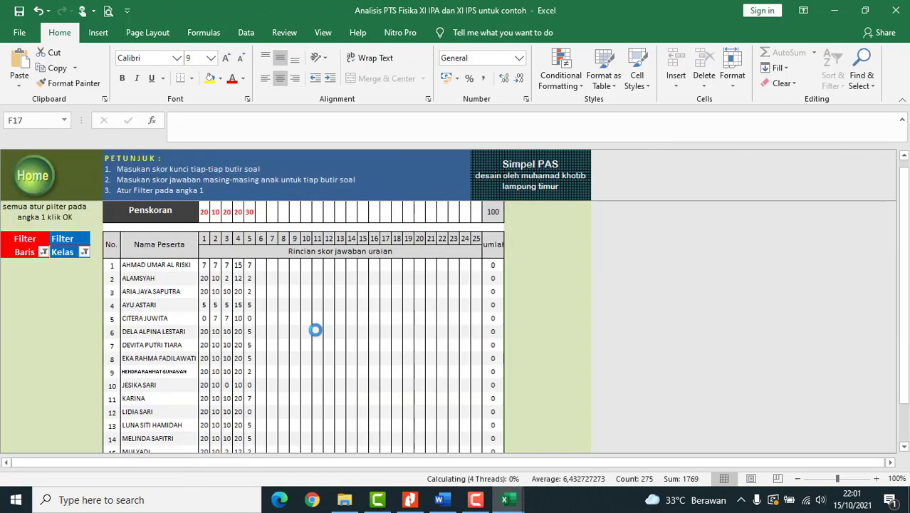
{"action": "left_click", "coordinate": [316, 330]}
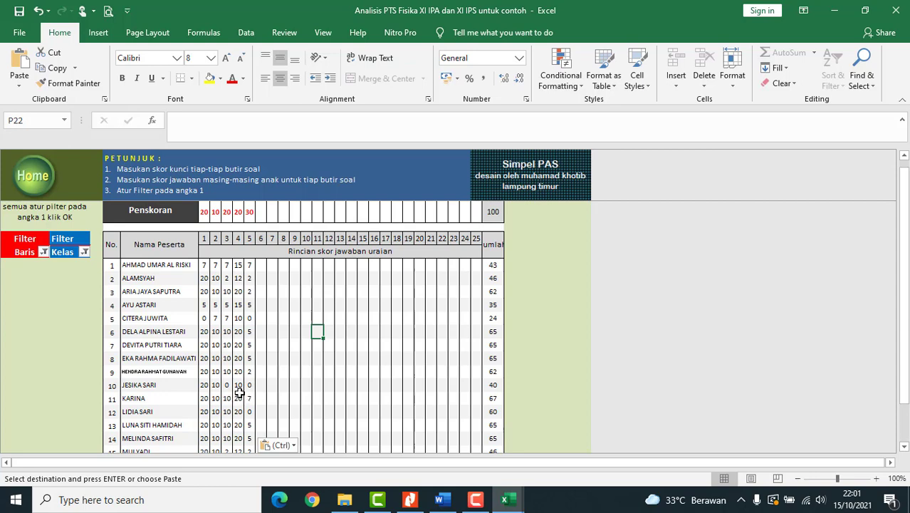
{"action": "scroll", "coordinate": [239, 396], "scroll_direction": "down", "scroll_amount": 9}
{"action": "scroll", "coordinate": [240, 391], "scroll_direction": "down", "scroll_amount": 9}
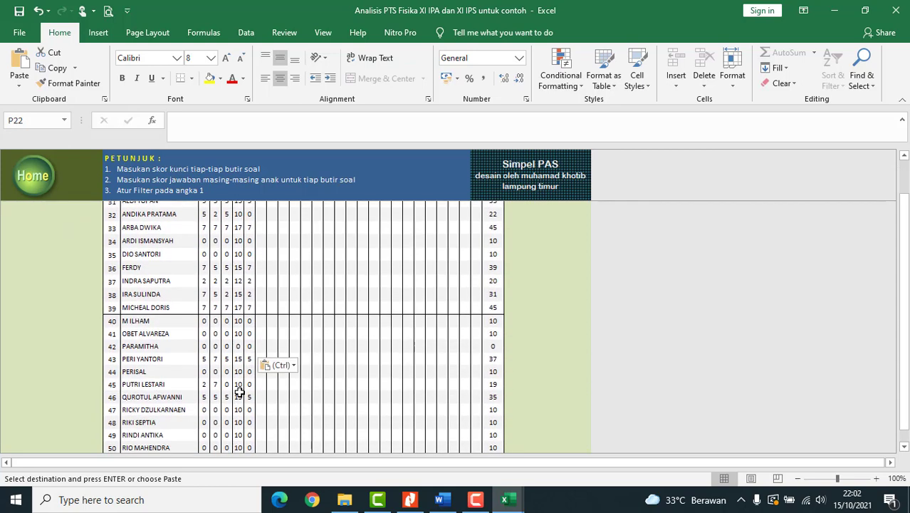
{"action": "scroll", "coordinate": [239, 392], "scroll_direction": "up", "scroll_amount": 3}
{"action": "scroll", "coordinate": [240, 391], "scroll_direction": "up", "scroll_amount": 15}
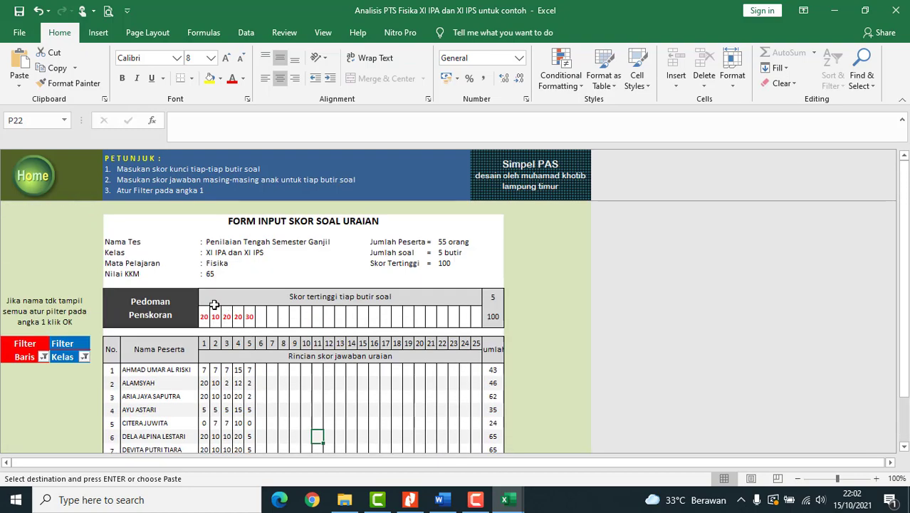
- Go back to the SimpelPAS main menu and open the Nilai Gabungan combined grades sheet
{"action": "left_click", "coordinate": [35, 179]}
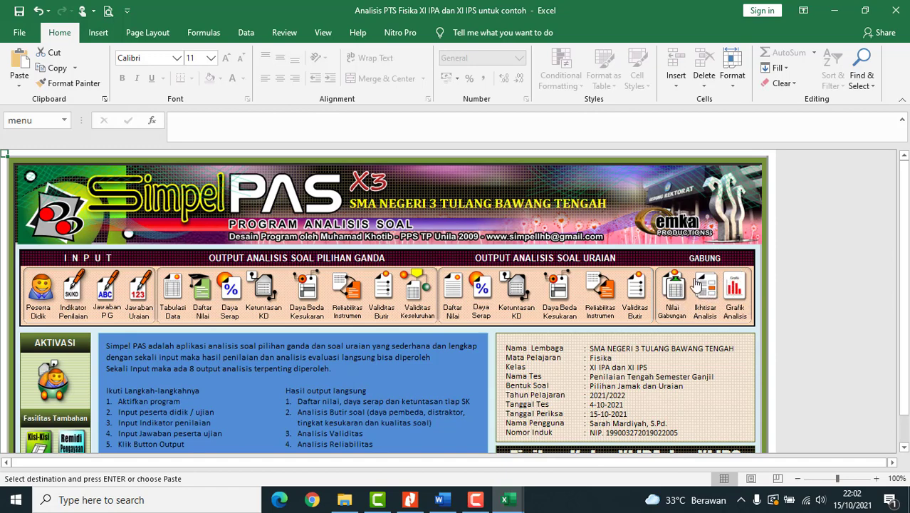
{"action": "left_click", "coordinate": [673, 295]}
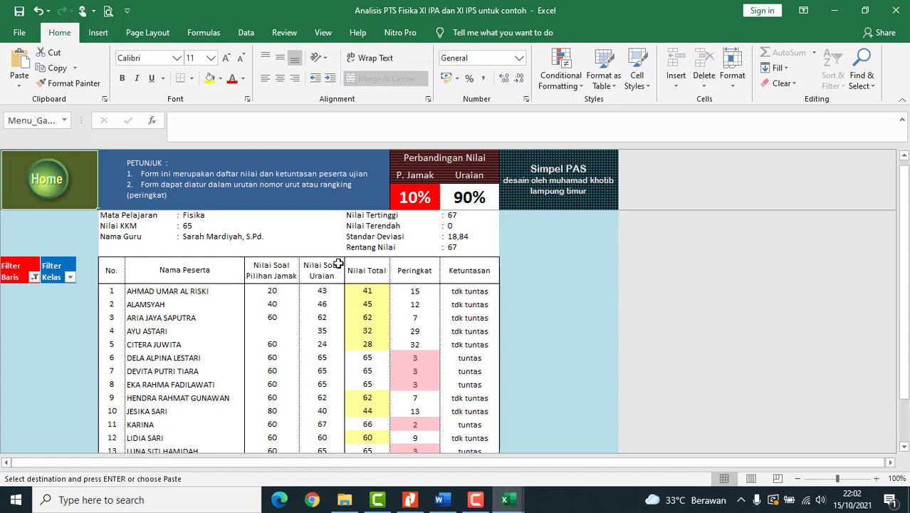
{"action": "left_click", "coordinate": [415, 200]}
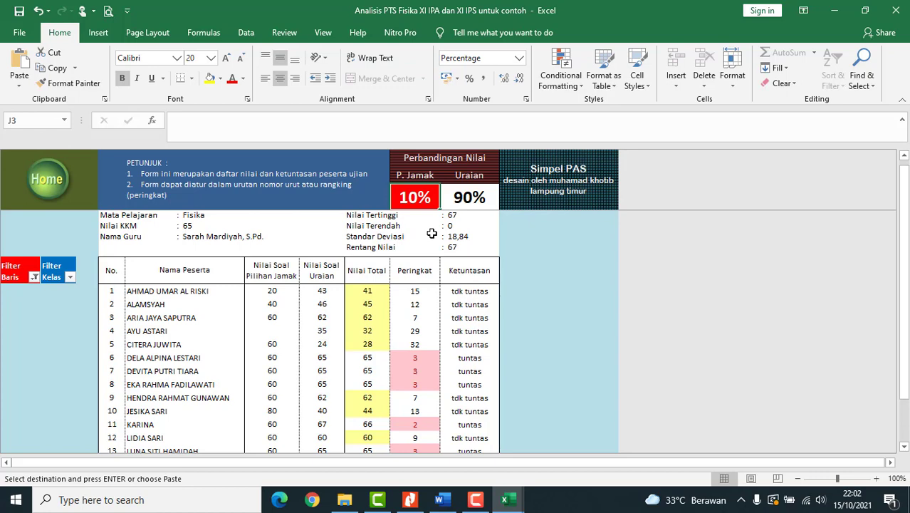
{"action": "type", "text": "30"}
{"action": "key", "text": "Return"}
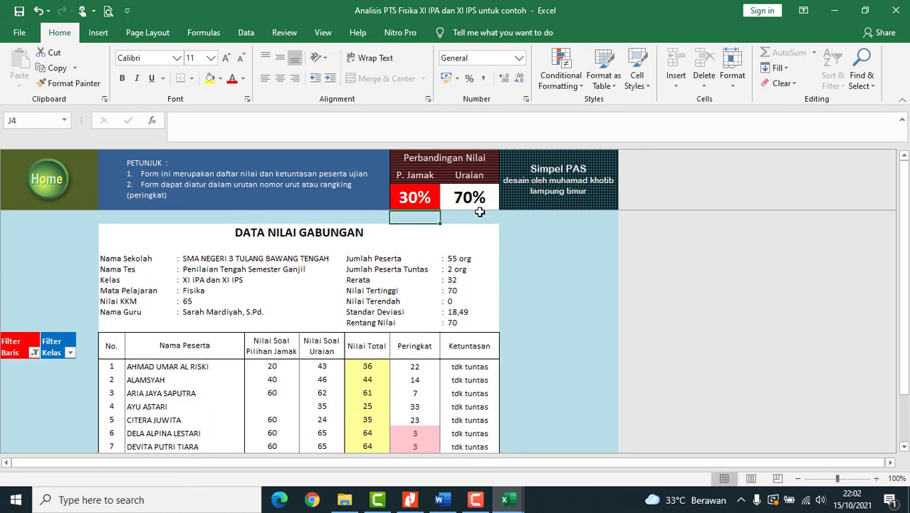
{"action": "left_click", "coordinate": [421, 197]}
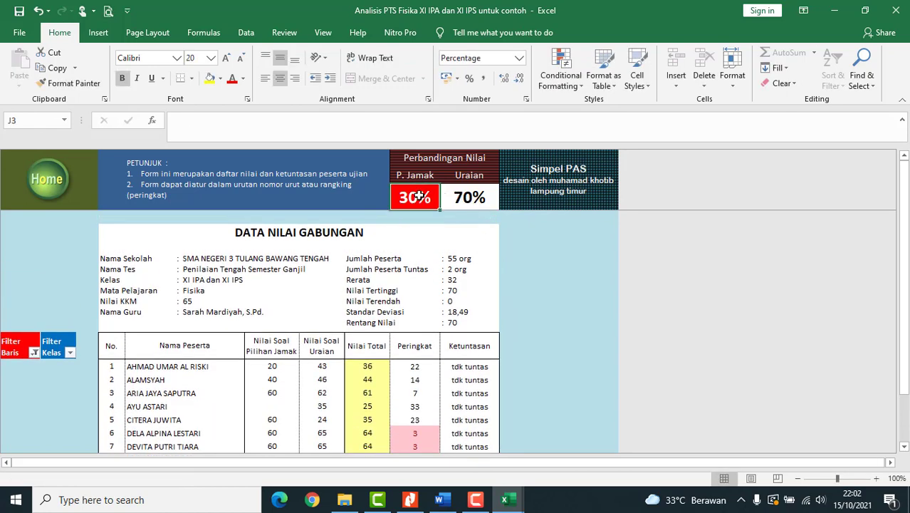
{"action": "type", "text": "10"}
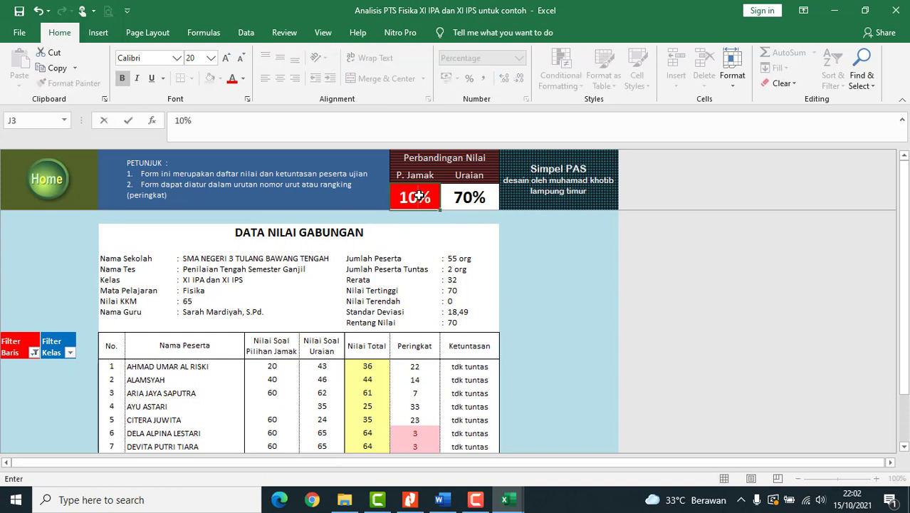
{"action": "key", "text": "Return"}
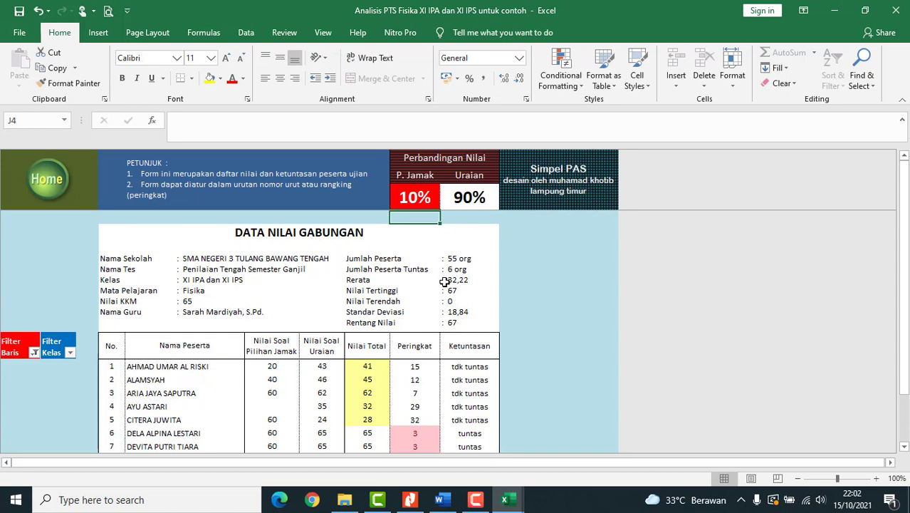
{"action": "scroll", "coordinate": [466, 303], "scroll_direction": "down", "scroll_amount": 2}
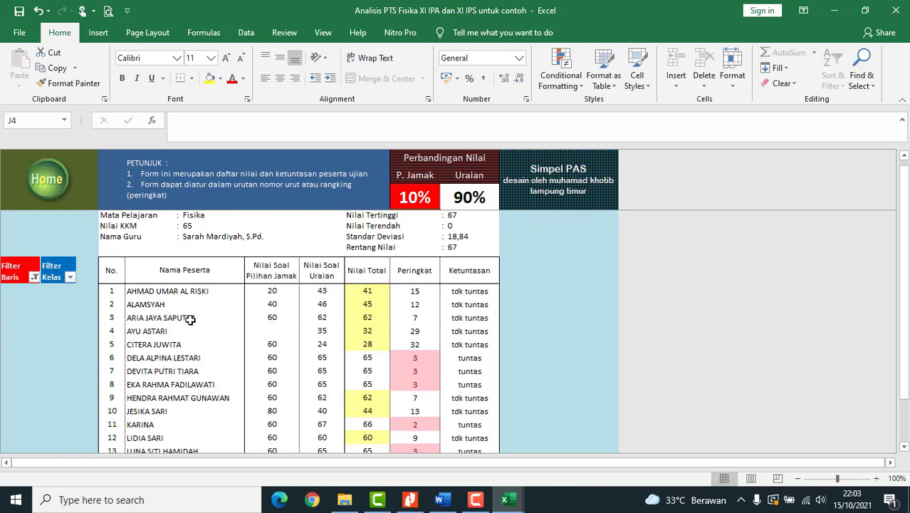
{"action": "scroll", "coordinate": [190, 320], "scroll_direction": "down", "scroll_amount": 1}
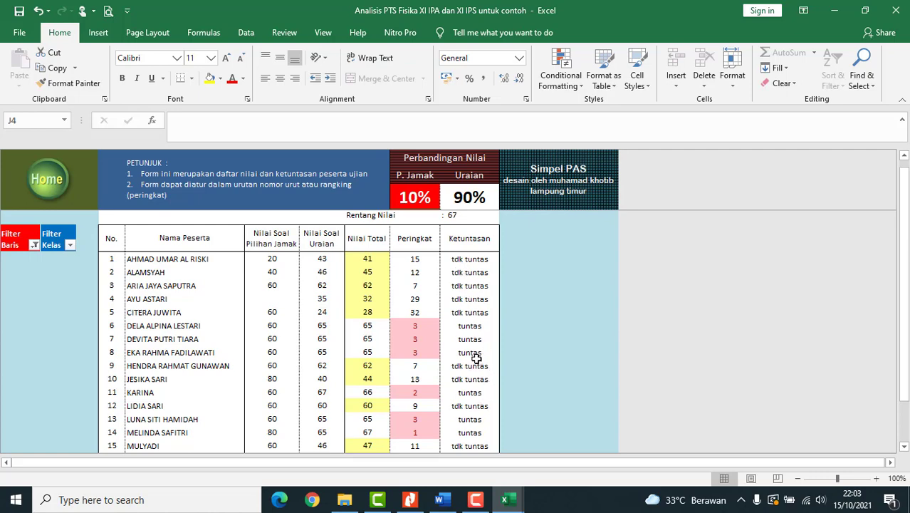
{"action": "scroll", "coordinate": [431, 306], "scroll_direction": "down", "scroll_amount": 1}
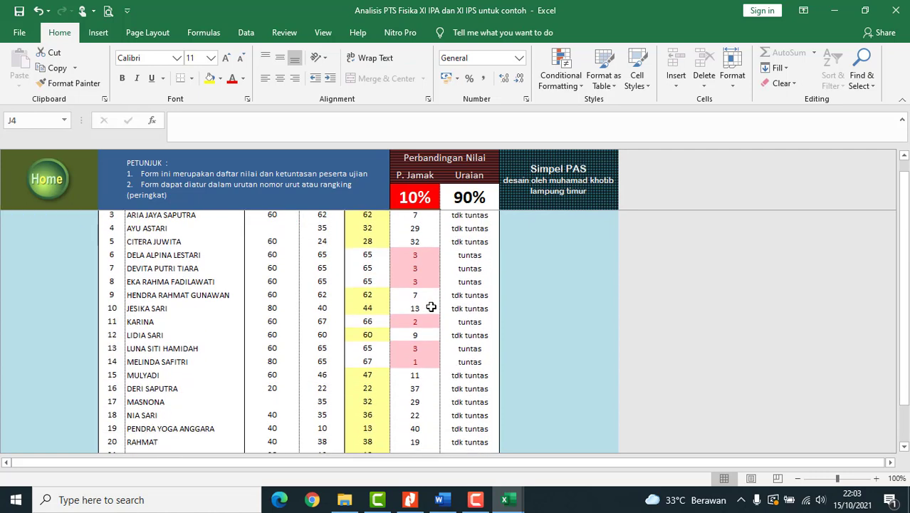
{"action": "scroll", "coordinate": [431, 306], "scroll_direction": "up", "scroll_amount": 1}
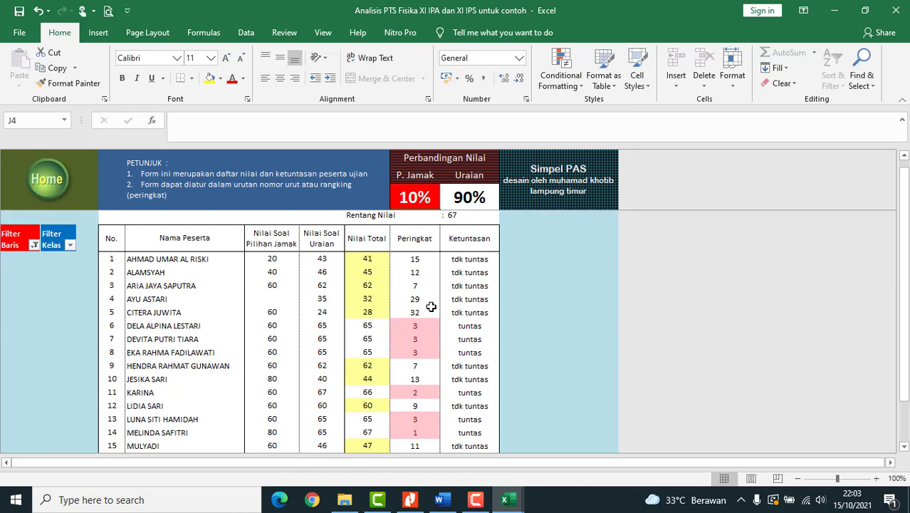
{"action": "scroll", "coordinate": [431, 306], "scroll_direction": "down", "scroll_amount": 8}
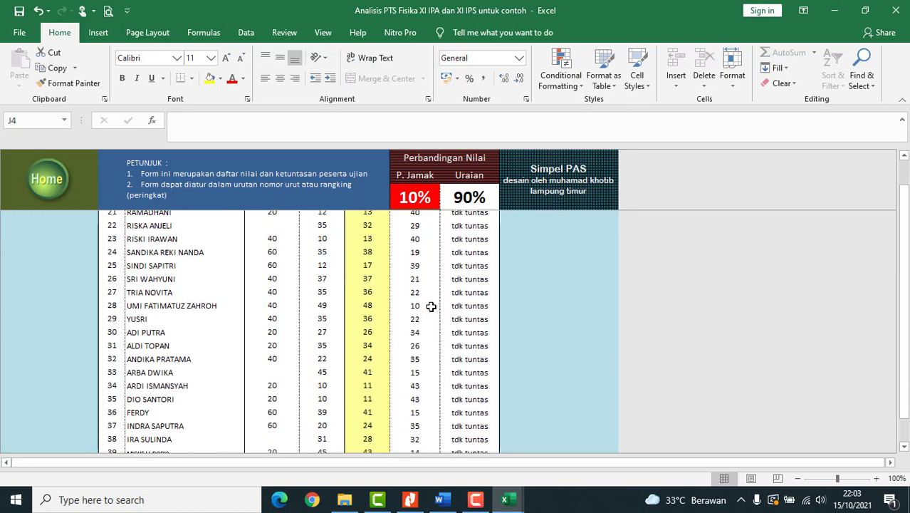
{"action": "scroll", "coordinate": [431, 307], "scroll_direction": "down", "scroll_amount": 4}
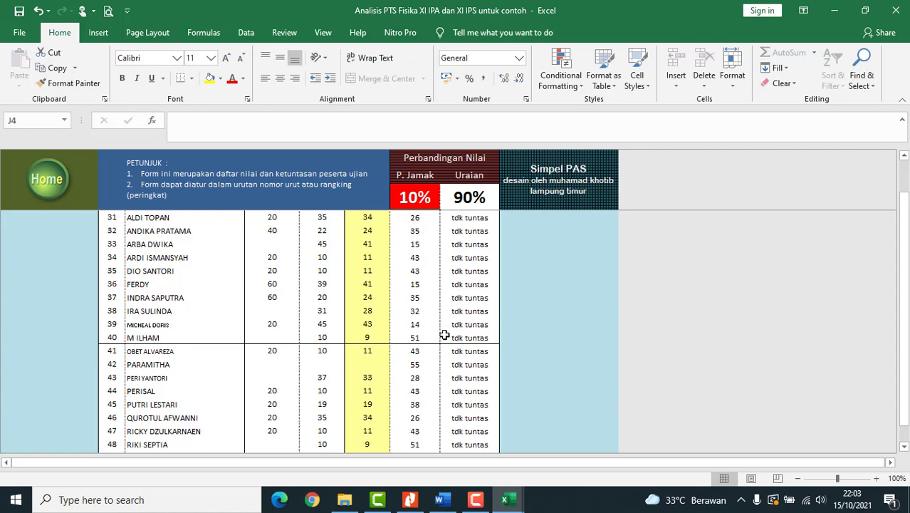
{"action": "scroll", "coordinate": [444, 335], "scroll_direction": "up", "scroll_amount": 9}
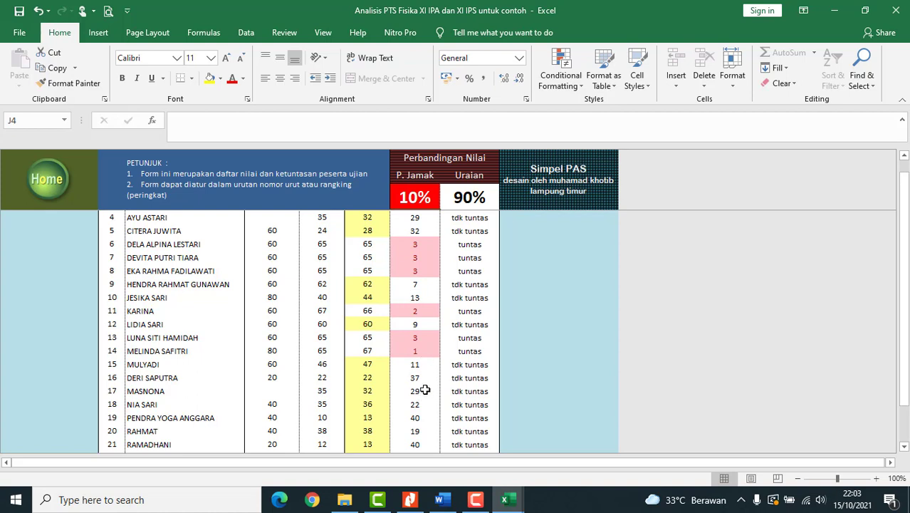
{"action": "scroll", "coordinate": [369, 340], "scroll_direction": "up", "scroll_amount": 1}
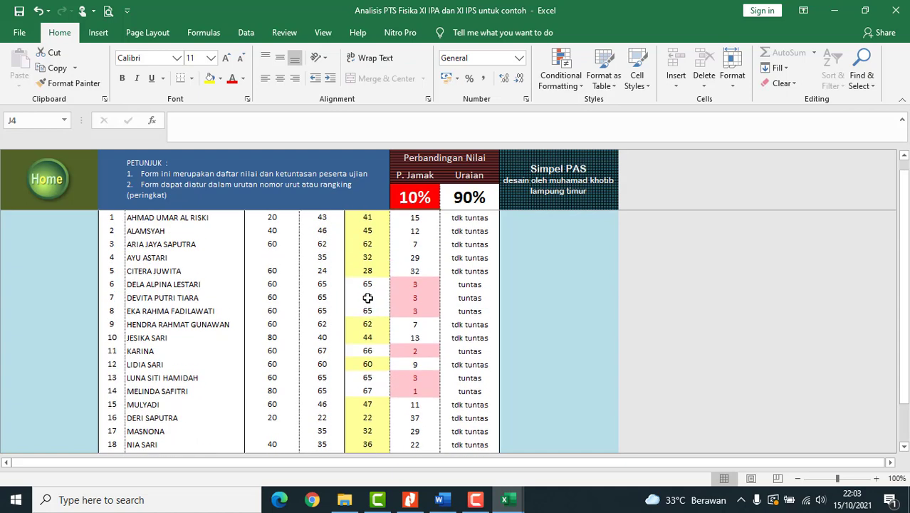
{"action": "scroll", "coordinate": [367, 292], "scroll_direction": "up", "scroll_amount": 1}
{"action": "scroll", "coordinate": [367, 292], "scroll_direction": "up", "scroll_amount": 1}
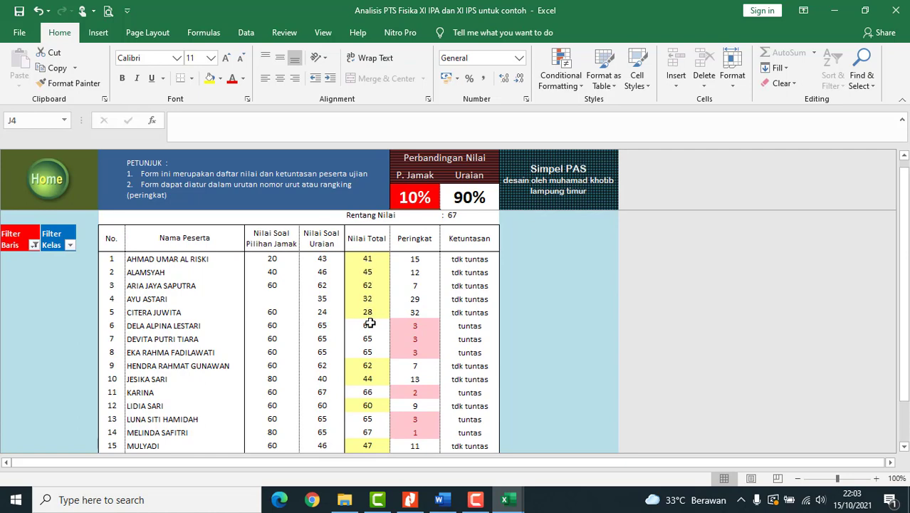
{"action": "scroll", "coordinate": [369, 323], "scroll_direction": "up", "scroll_amount": 3}
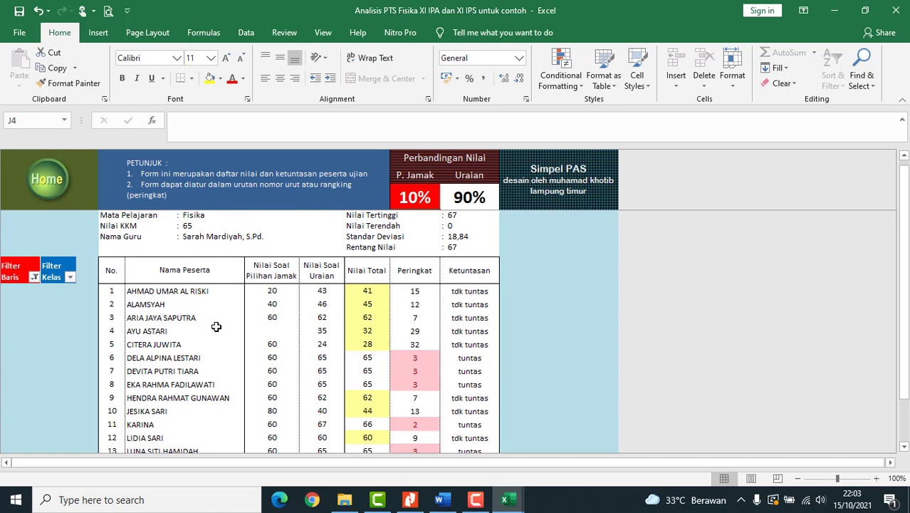
{"action": "scroll", "coordinate": [369, 365], "scroll_direction": "down", "scroll_amount": 4}
{"action": "scroll", "coordinate": [371, 367], "scroll_direction": "down", "scroll_amount": 14}
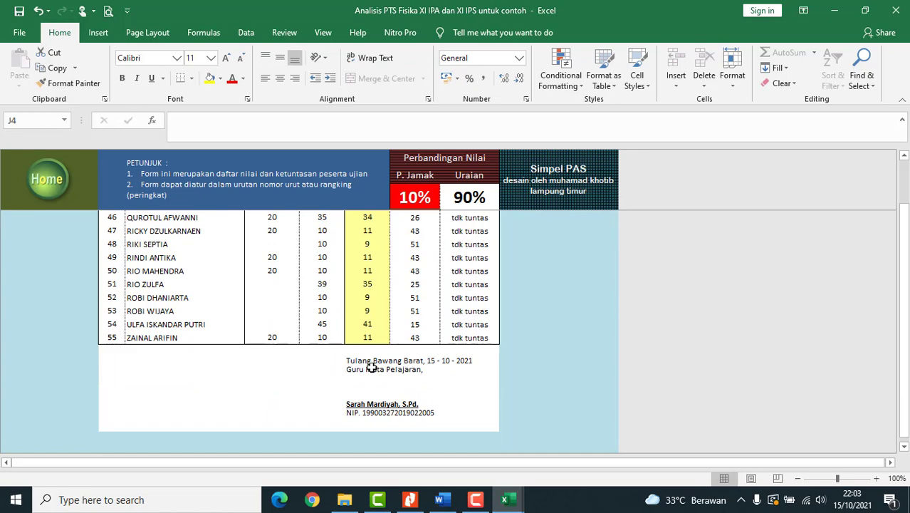
{"action": "scroll", "coordinate": [371, 367], "scroll_direction": "up", "scroll_amount": 13}
{"action": "scroll", "coordinate": [247, 367], "scroll_direction": "up", "scroll_amount": 4}
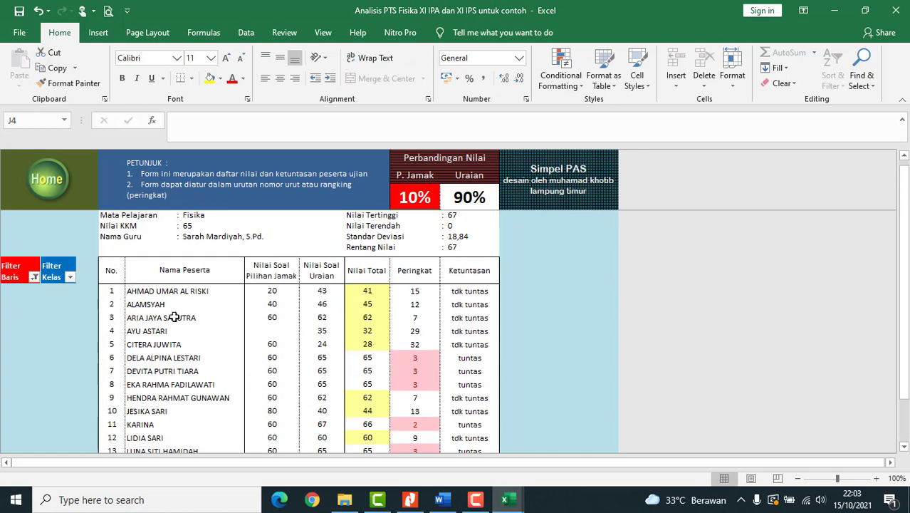
- Filter the combined grades by class to show only XI IPA students
{"action": "left_click", "coordinate": [70, 277]}
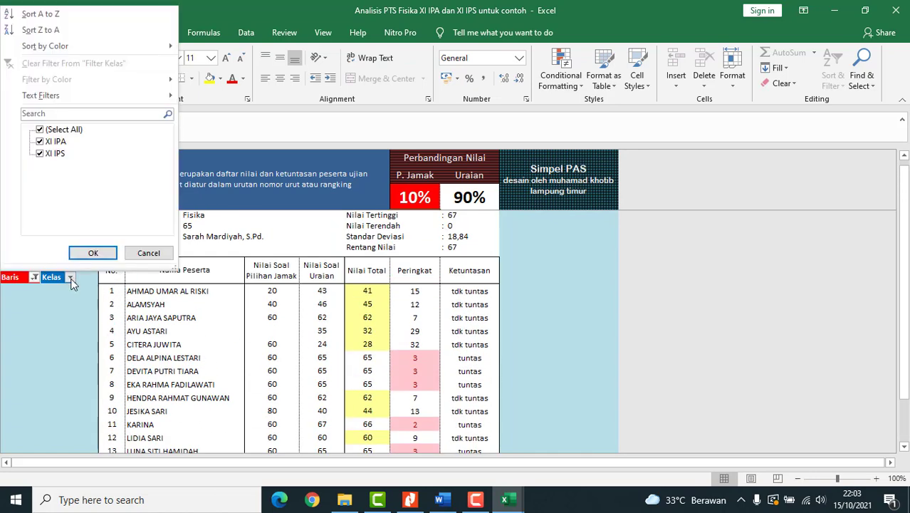
{"action": "left_click", "coordinate": [40, 154]}
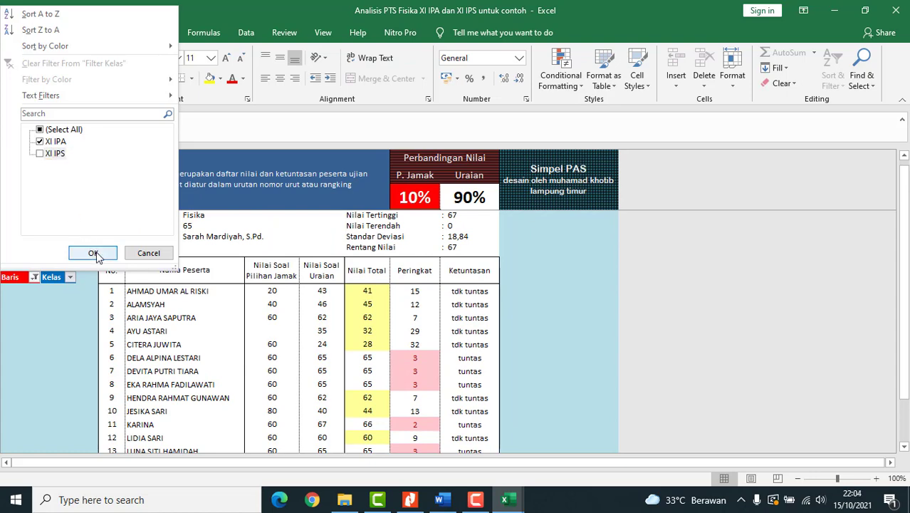
{"action": "left_click", "coordinate": [91, 253]}
{"action": "scroll", "coordinate": [265, 343], "scroll_direction": "down", "scroll_amount": 7}
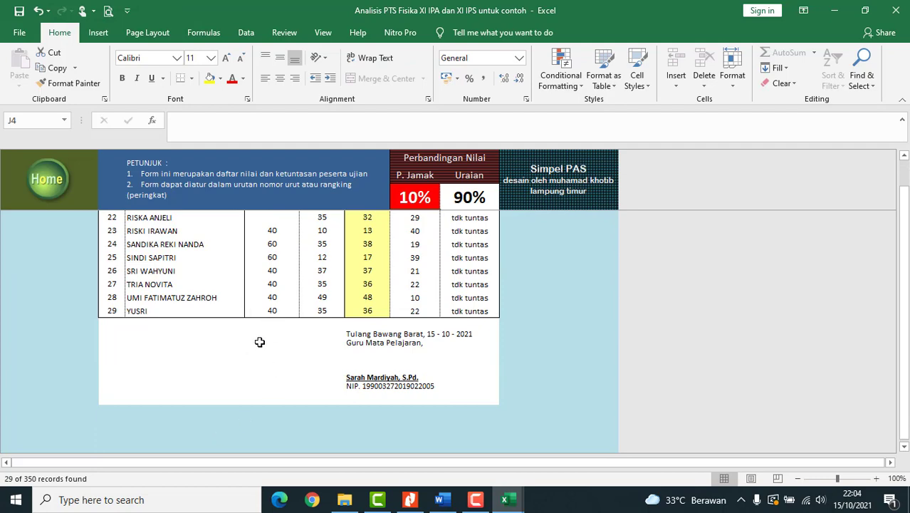
{"action": "scroll", "coordinate": [257, 343], "scroll_direction": "up", "scroll_amount": 8}
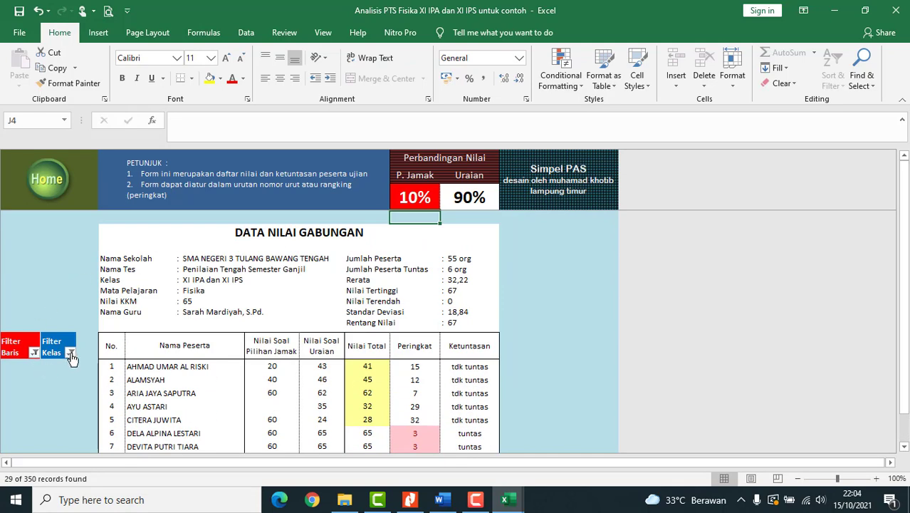
- Change the class filter to show only XI IPS students
{"action": "left_click", "coordinate": [70, 353]}
{"action": "left_click", "coordinate": [41, 229]}
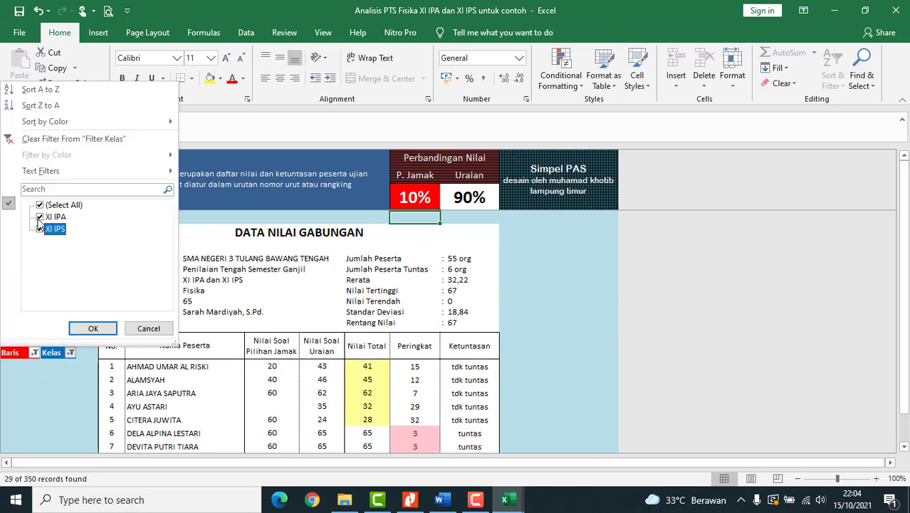
{"action": "left_click", "coordinate": [41, 217]}
{"action": "left_click", "coordinate": [93, 328]}
{"action": "scroll", "coordinate": [286, 374], "scroll_direction": "down", "scroll_amount": 8}
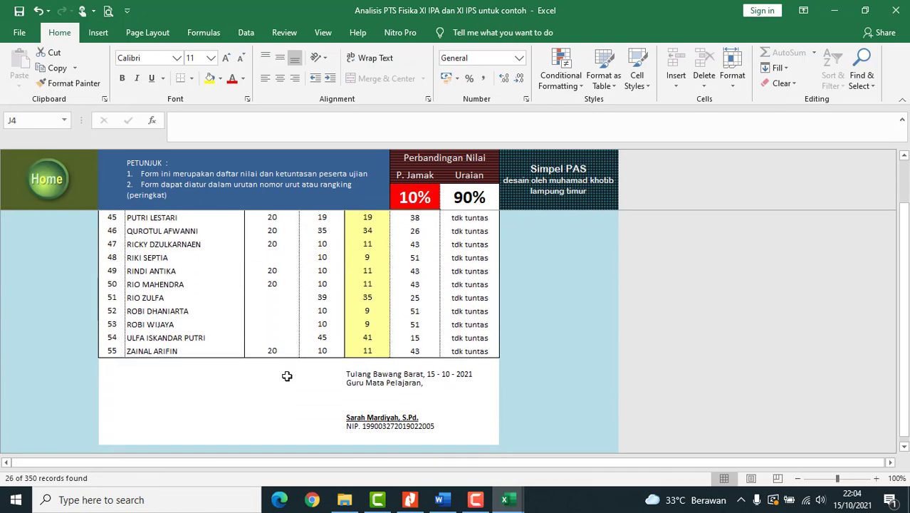
{"action": "scroll", "coordinate": [286, 375], "scroll_direction": "up", "scroll_amount": 6}
{"action": "scroll", "coordinate": [286, 375], "scroll_direction": "up", "scroll_amount": 3}
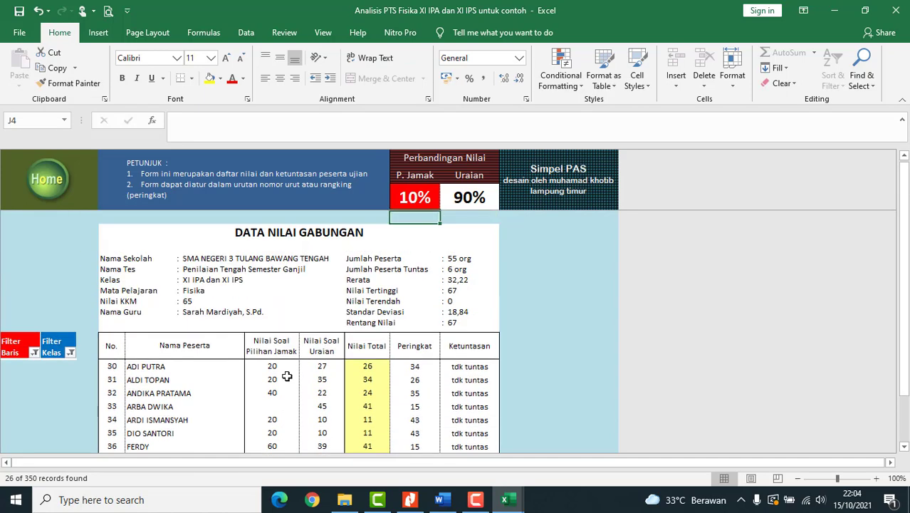
- Re-include XI IPA so the list shows all 55 students from both classes
{"action": "left_click", "coordinate": [69, 353]}
{"action": "left_click", "coordinate": [40, 217]}
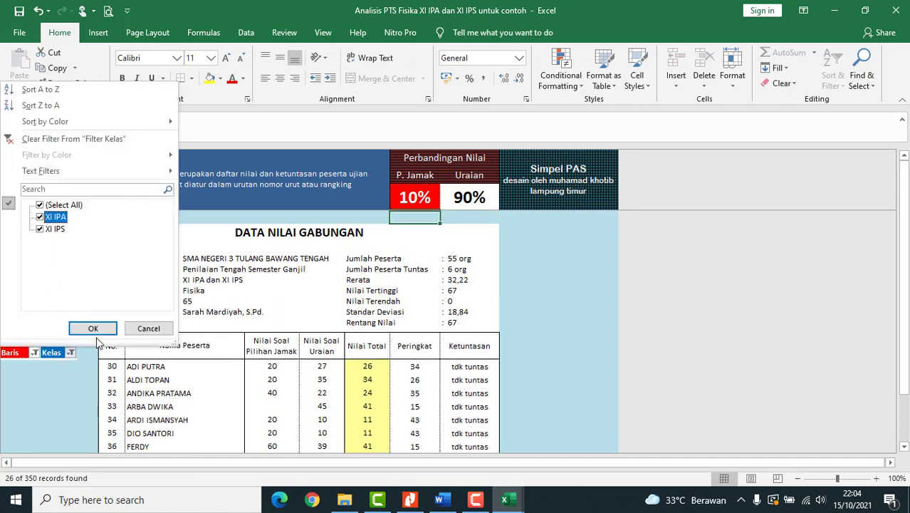
{"action": "left_click", "coordinate": [93, 329]}
{"action": "scroll", "coordinate": [265, 353], "scroll_direction": "down", "scroll_amount": 9}
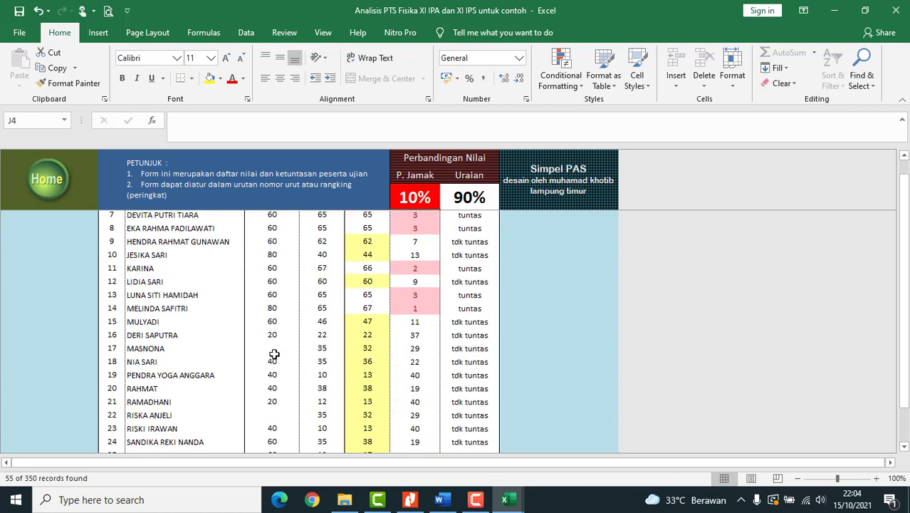
{"action": "scroll", "coordinate": [276, 357], "scroll_direction": "up", "scroll_amount": 6}
{"action": "scroll", "coordinate": [277, 356], "scroll_direction": "up", "scroll_amount": 5}
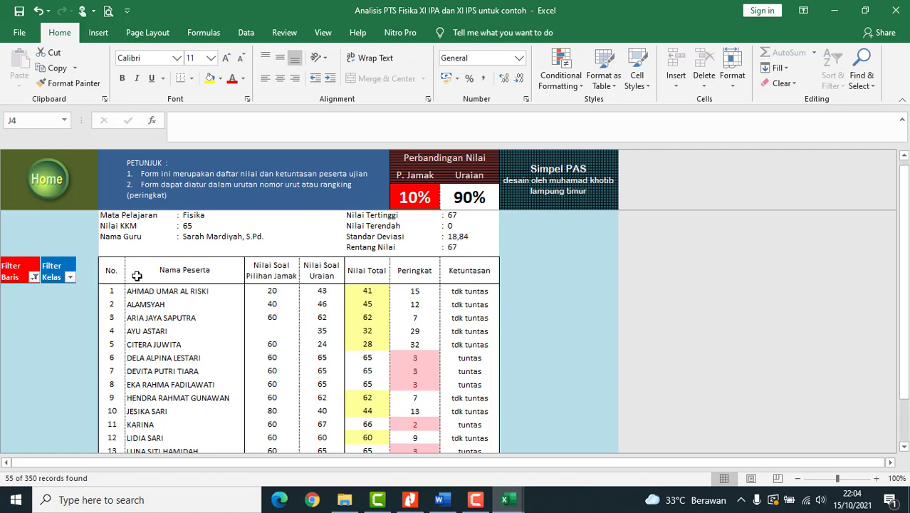
- Review the Ketuntasan KD mastery sheet (average 13,06), then return to the SimpelPAS main menu
{"action": "left_click", "coordinate": [50, 191]}
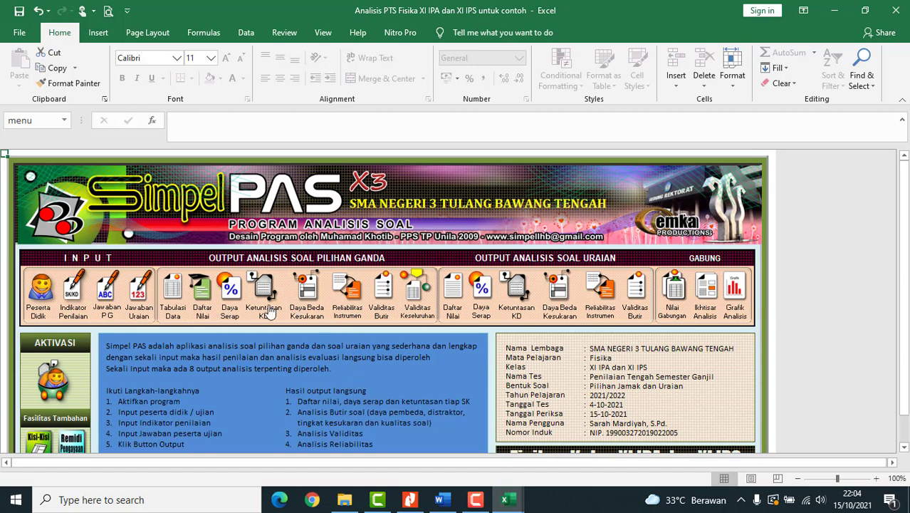
{"action": "left_click", "coordinate": [264, 293]}
{"action": "scroll", "coordinate": [353, 354], "scroll_direction": "down", "scroll_amount": 5}
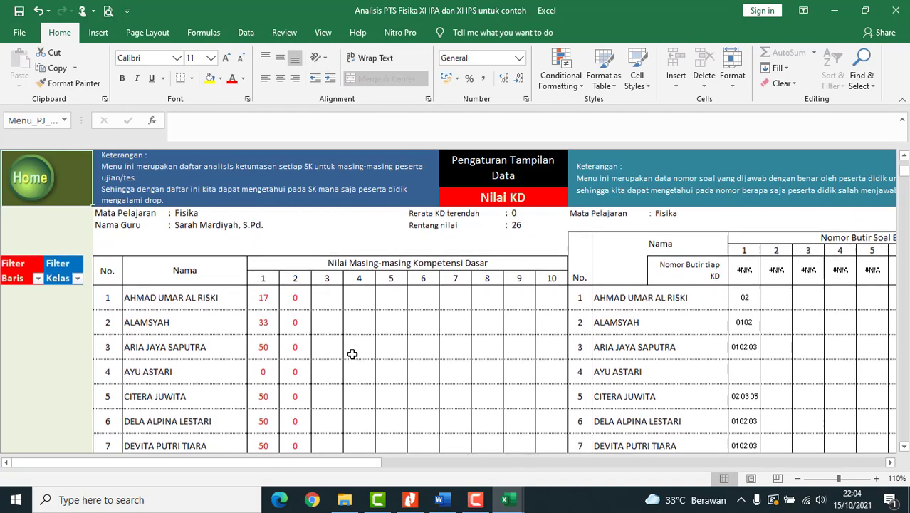
{"action": "scroll", "coordinate": [353, 353], "scroll_direction": "down", "scroll_amount": 3}
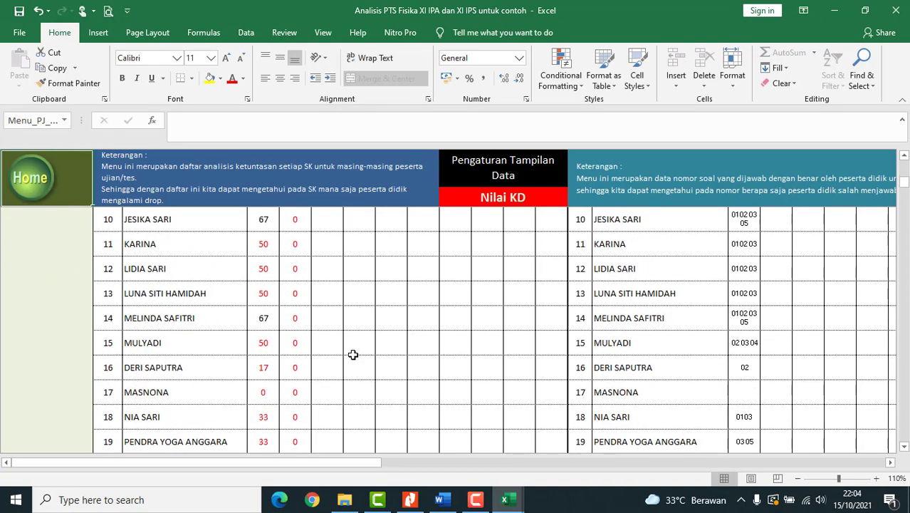
{"action": "scroll", "coordinate": [353, 354], "scroll_direction": "down", "scroll_amount": 1}
{"action": "scroll", "coordinate": [352, 354], "scroll_direction": "up", "scroll_amount": 8}
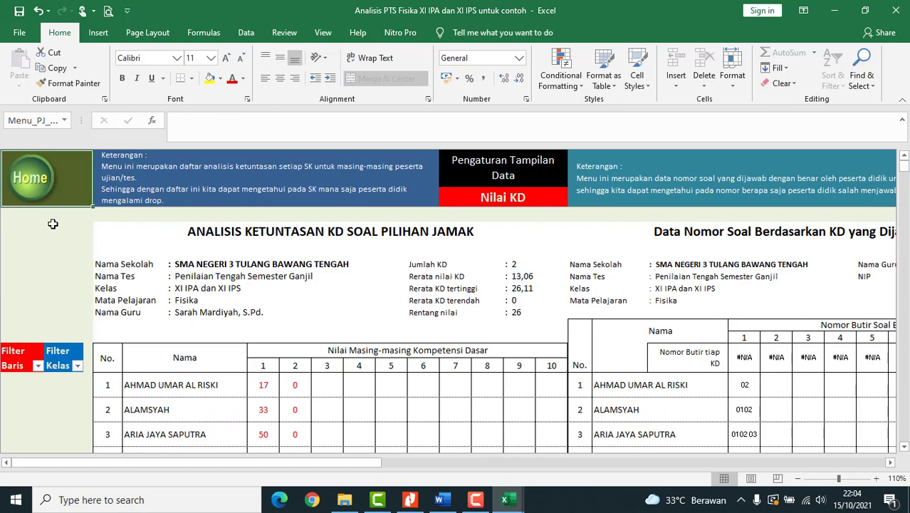
{"action": "left_click", "coordinate": [44, 187]}
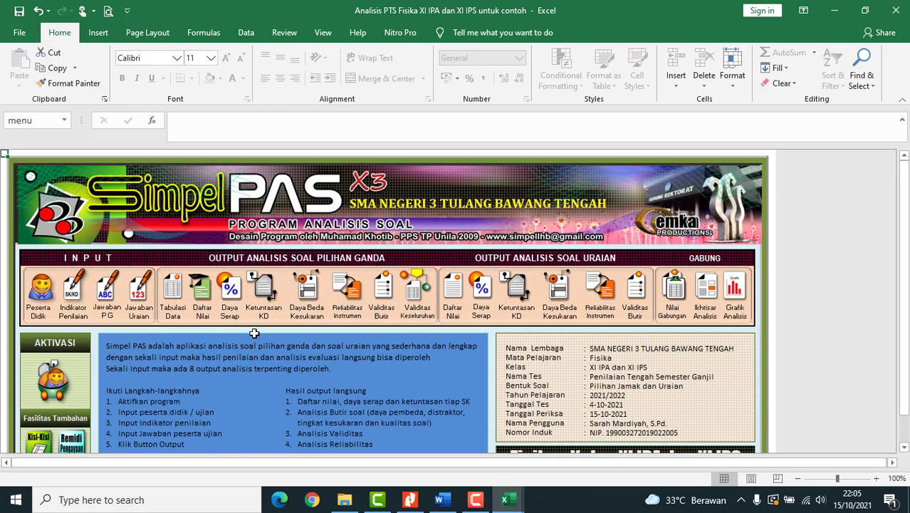
- Scan the Daya Beda Kesukaran item analysis: questions 1–3 rate 'Sangat Baik', 4–5 'Jelek'
{"action": "left_click", "coordinate": [307, 292]}
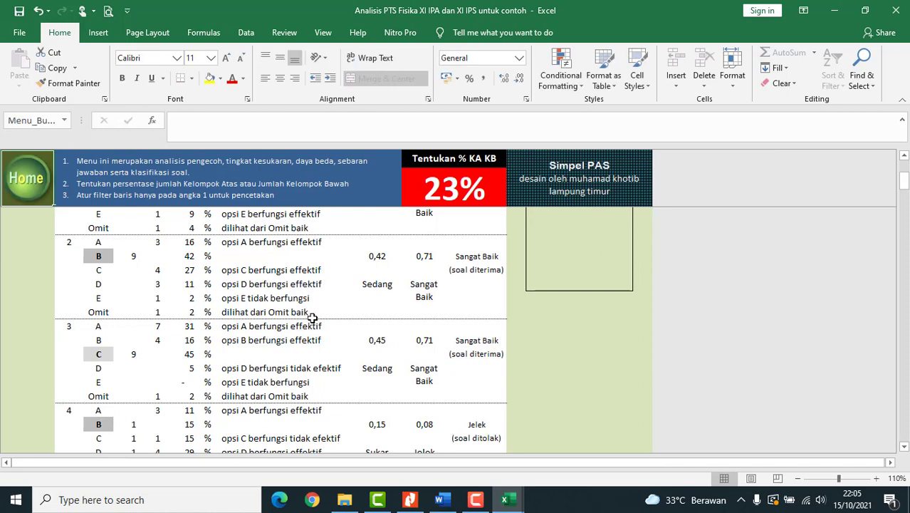
{"action": "scroll", "coordinate": [313, 318], "scroll_direction": "up", "scroll_amount": 3}
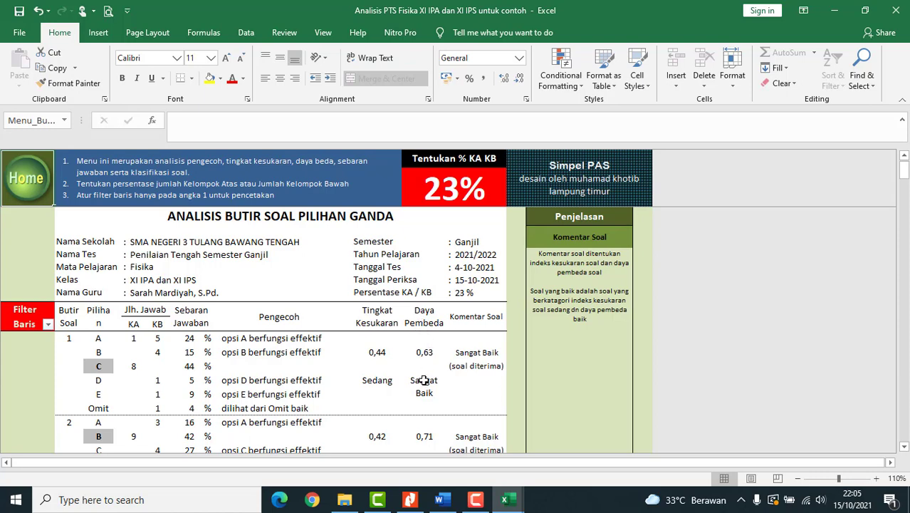
{"action": "scroll", "coordinate": [492, 370], "scroll_direction": "down", "scroll_amount": 2}
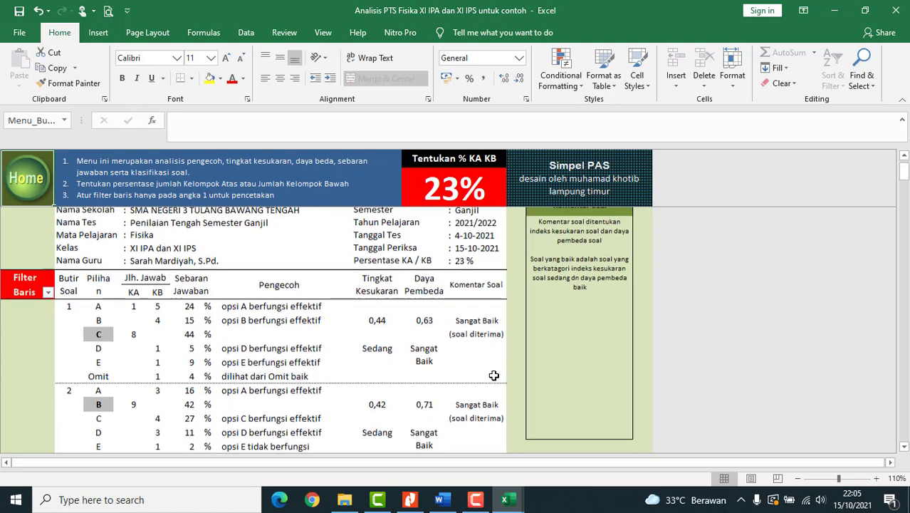
{"action": "scroll", "coordinate": [492, 361], "scroll_direction": "down", "scroll_amount": 3}
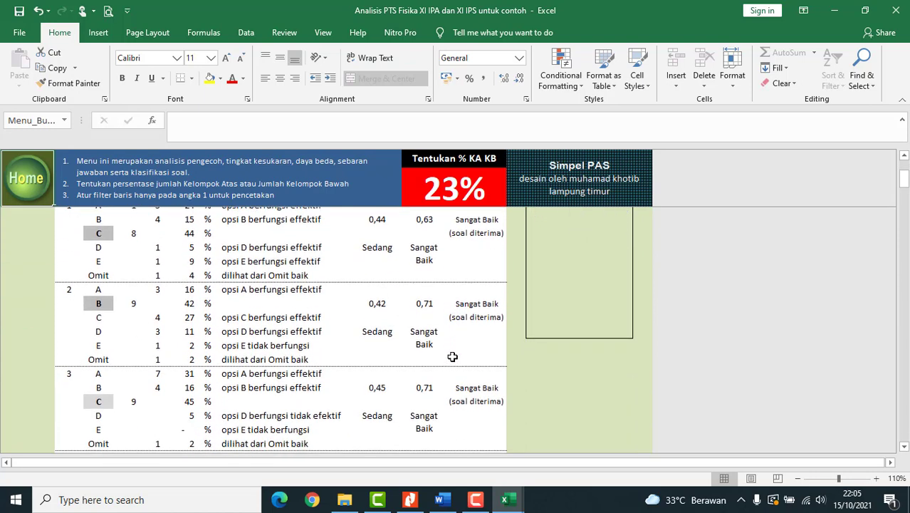
{"action": "scroll", "coordinate": [503, 340], "scroll_direction": "down", "scroll_amount": 2}
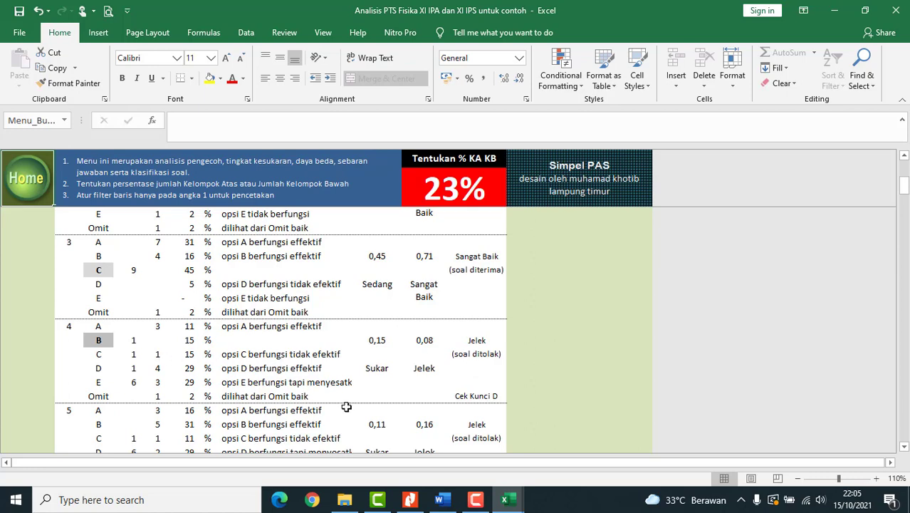
{"action": "left_click", "coordinate": [409, 499]}
- Scroll the exam PDF to multiple-choice questions 3–5 and essay questions 2–5 with score weights
{"action": "scroll", "coordinate": [461, 332], "scroll_direction": "down", "scroll_amount": 2}
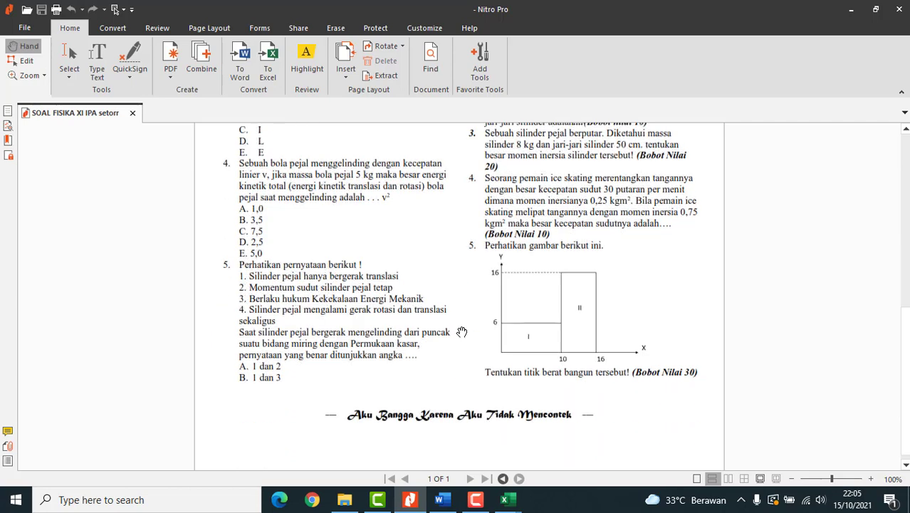
{"action": "scroll", "coordinate": [311, 217], "scroll_direction": "up", "scroll_amount": 1}
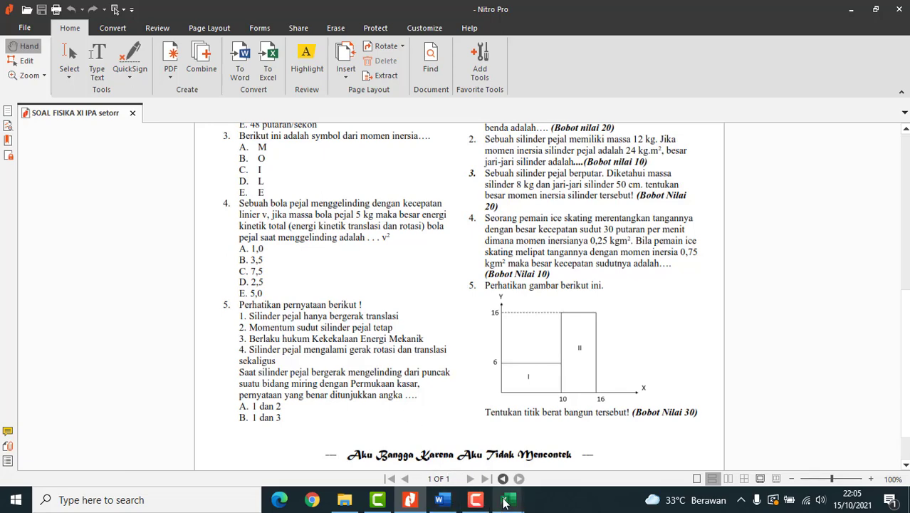
- Recheck the item analysis flagging questions 4 and 5 for key checks, then return to the SimpelPAS menu
{"action": "mouse_move", "coordinate": [504, 499]}
{"action": "left_click", "coordinate": [475, 456]}
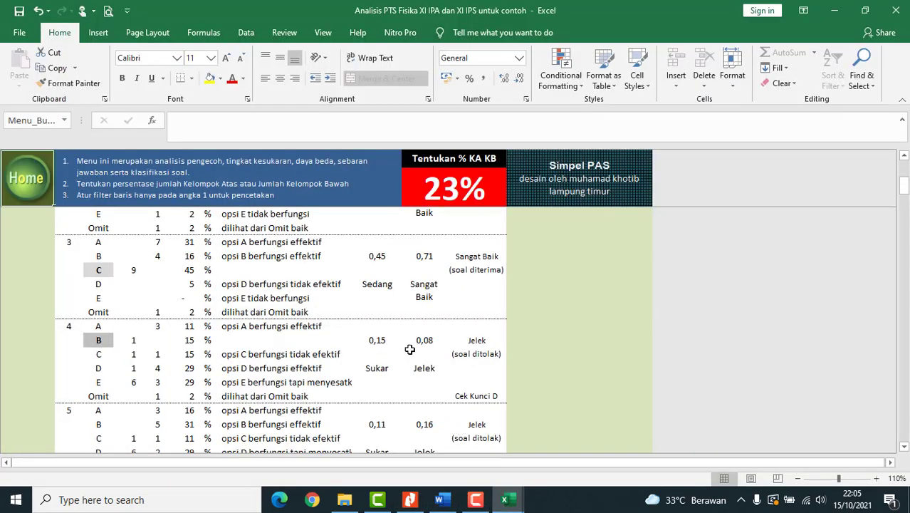
{"action": "scroll", "coordinate": [384, 368], "scroll_direction": "up", "scroll_amount": 1}
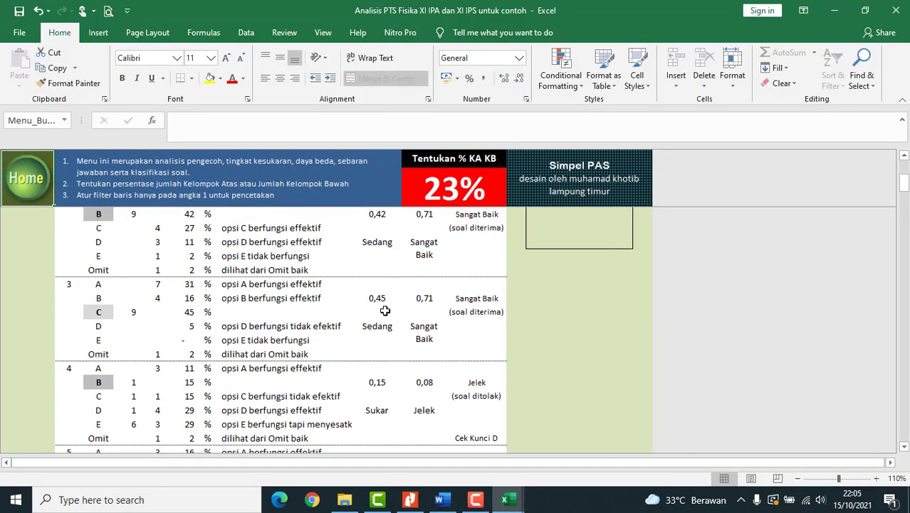
{"action": "scroll", "coordinate": [388, 356], "scroll_direction": "down", "scroll_amount": 1}
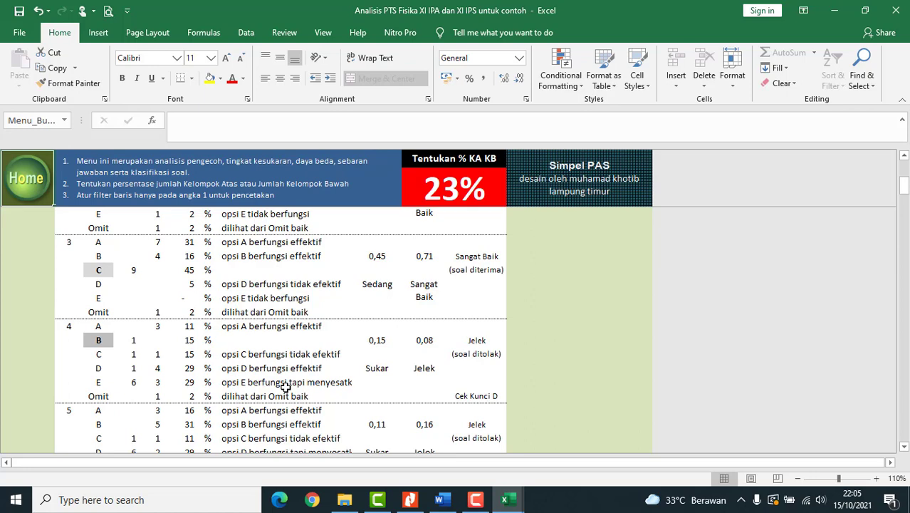
{"action": "scroll", "coordinate": [285, 387], "scroll_direction": "down", "scroll_amount": 2}
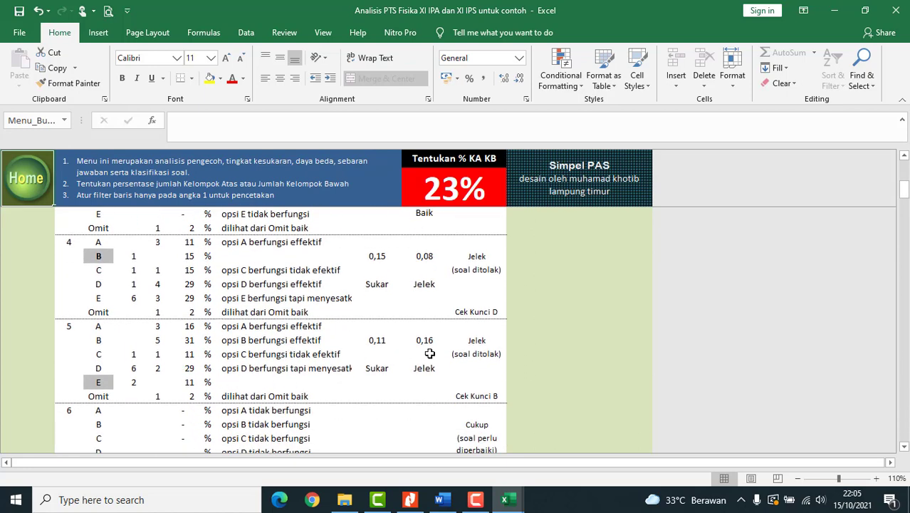
{"action": "scroll", "coordinate": [474, 366], "scroll_direction": "down", "scroll_amount": 1}
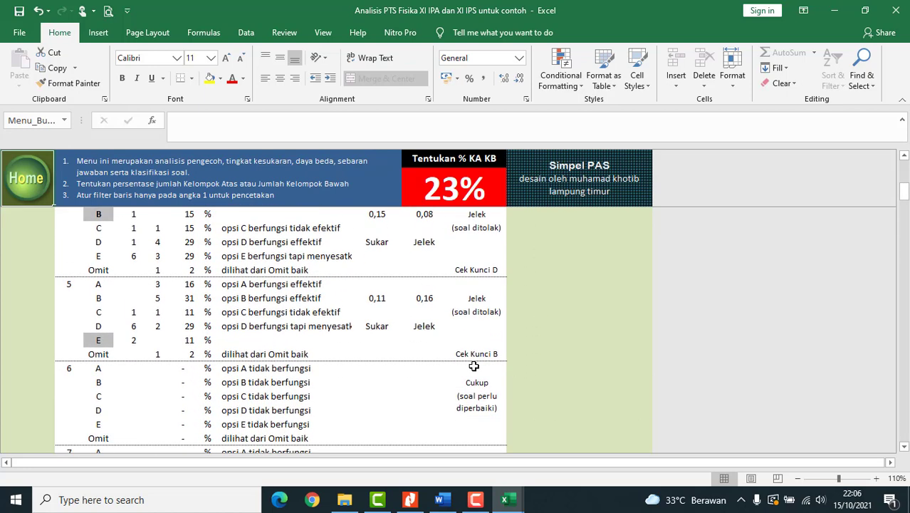
{"action": "scroll", "coordinate": [473, 366], "scroll_direction": "down", "scroll_amount": 2}
{"action": "scroll", "coordinate": [476, 356], "scroll_direction": "up", "scroll_amount": 2}
{"action": "scroll", "coordinate": [443, 341], "scroll_direction": "up", "scroll_amount": 6}
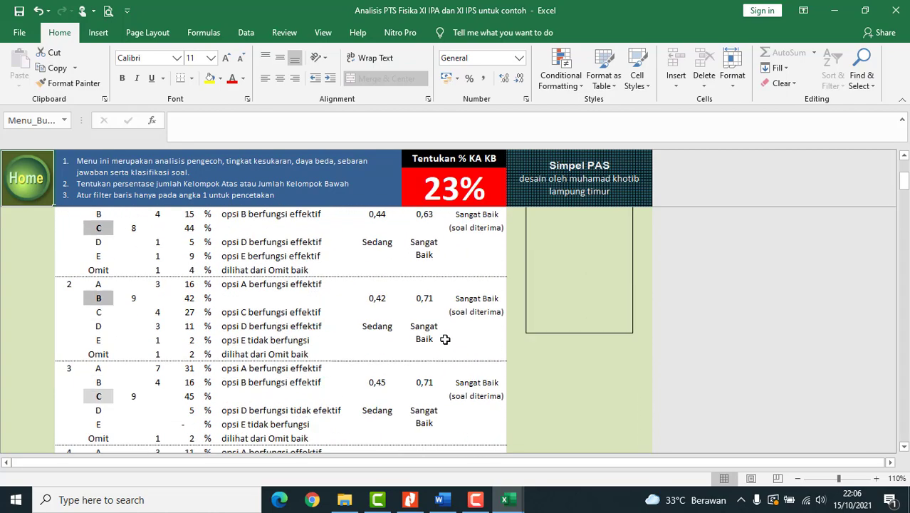
{"action": "scroll", "coordinate": [445, 340], "scroll_direction": "up", "scroll_amount": 5}
{"action": "left_click", "coordinate": [26, 178]}
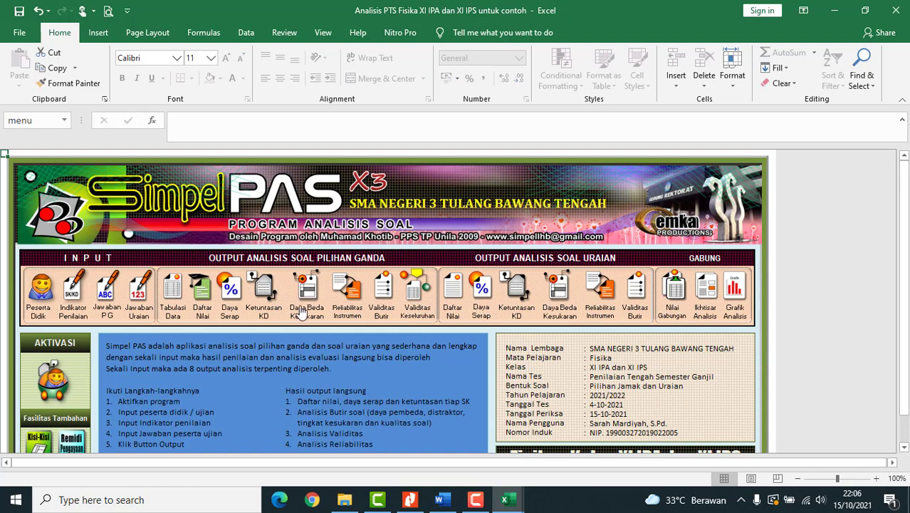
- View the KR-20 Reliabilitas Instrumen and Validitas Butir sheets, with question 4 invalid (r = -0,02)
{"action": "left_click", "coordinate": [348, 294]}
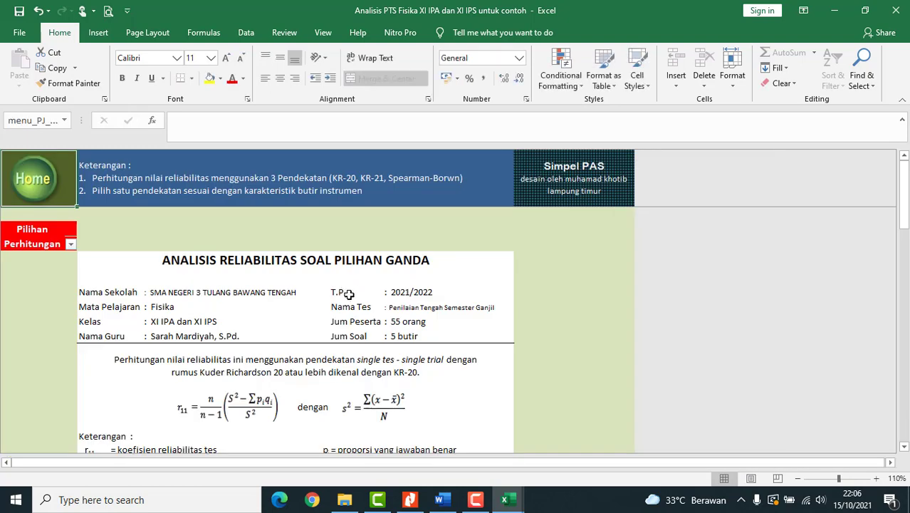
{"action": "scroll", "coordinate": [352, 299], "scroll_direction": "down", "scroll_amount": 6}
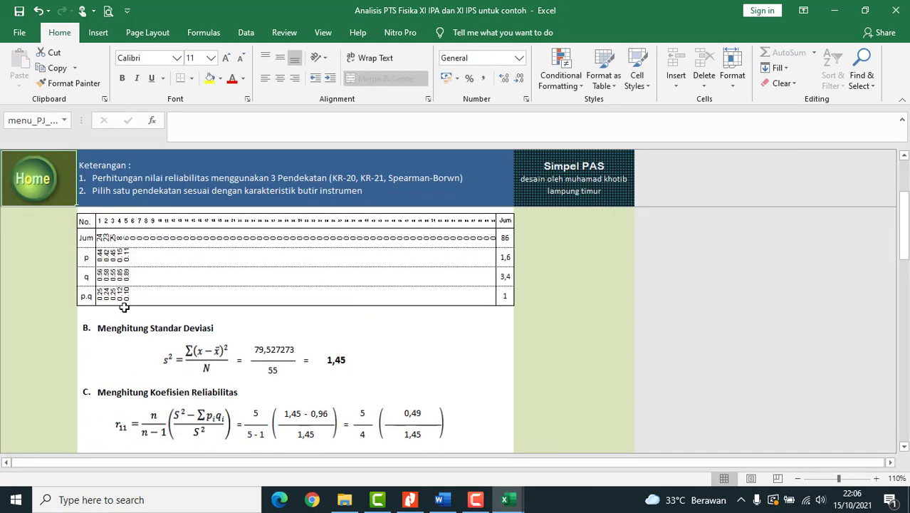
{"action": "left_click", "coordinate": [19, 191]}
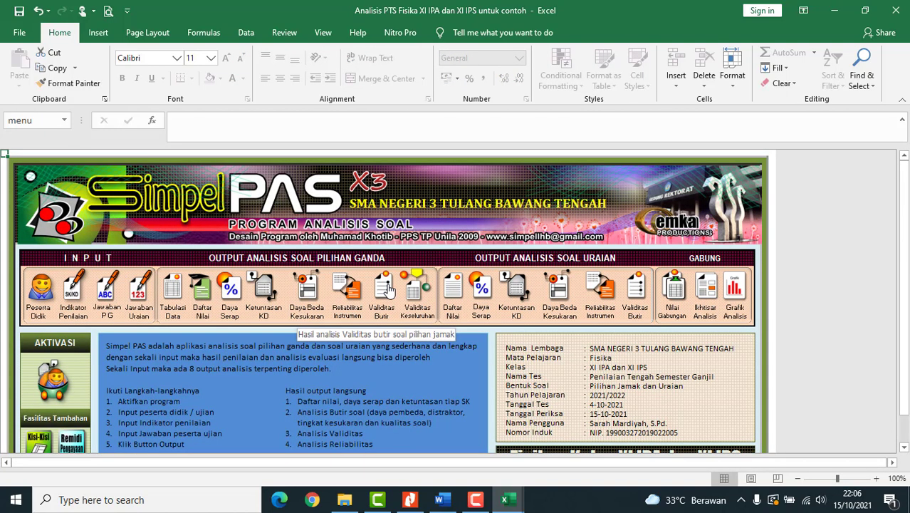
{"action": "left_click", "coordinate": [386, 290]}
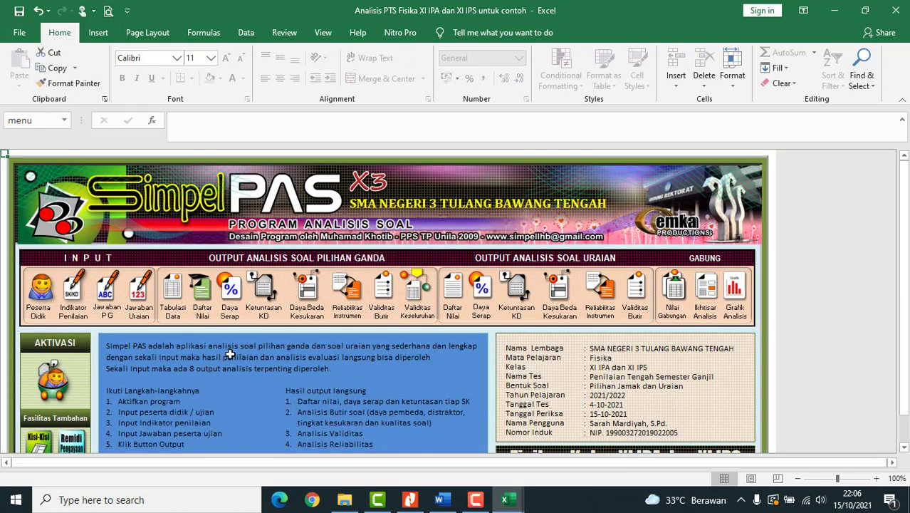
{"action": "left_click", "coordinate": [411, 500]}
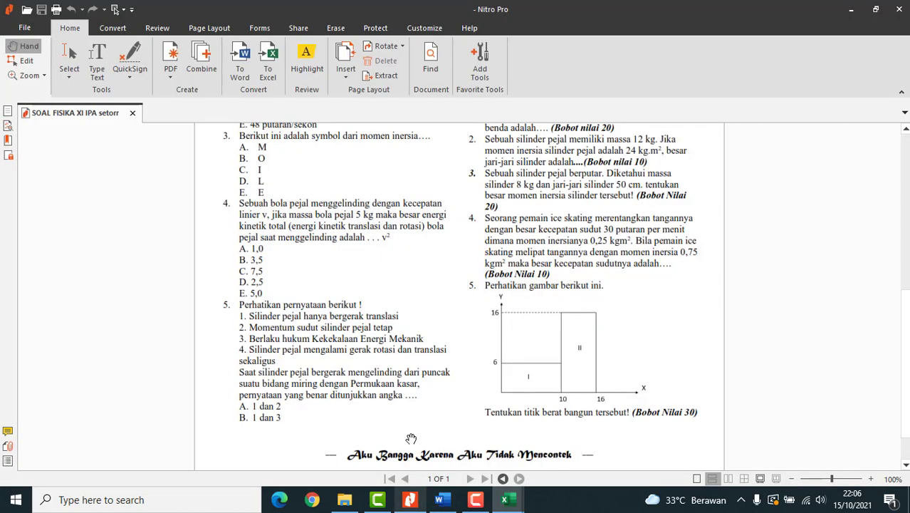
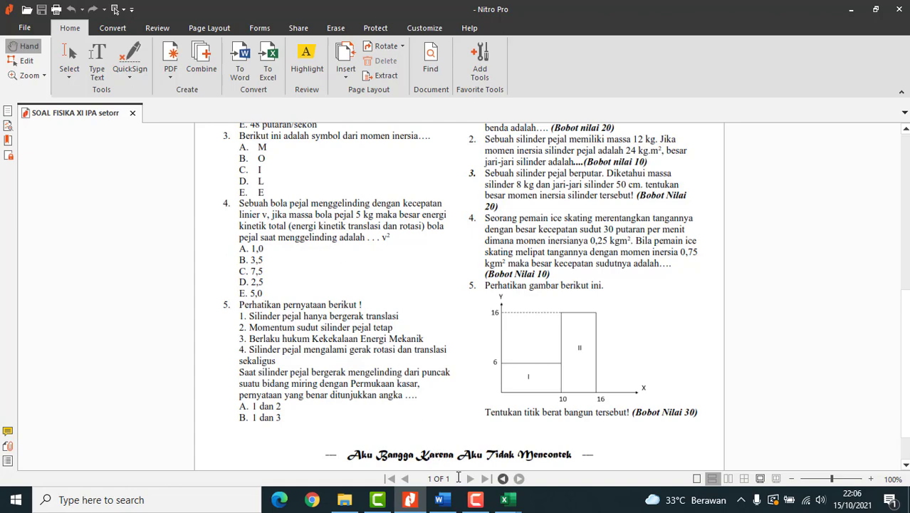
- Back in SimpelPAS, scan the Validitas Keseluruhan sheet (still showing #VALUE!) and return Home
{"action": "mouse_move", "coordinate": [510, 490]}
{"action": "left_click", "coordinate": [435, 445]}
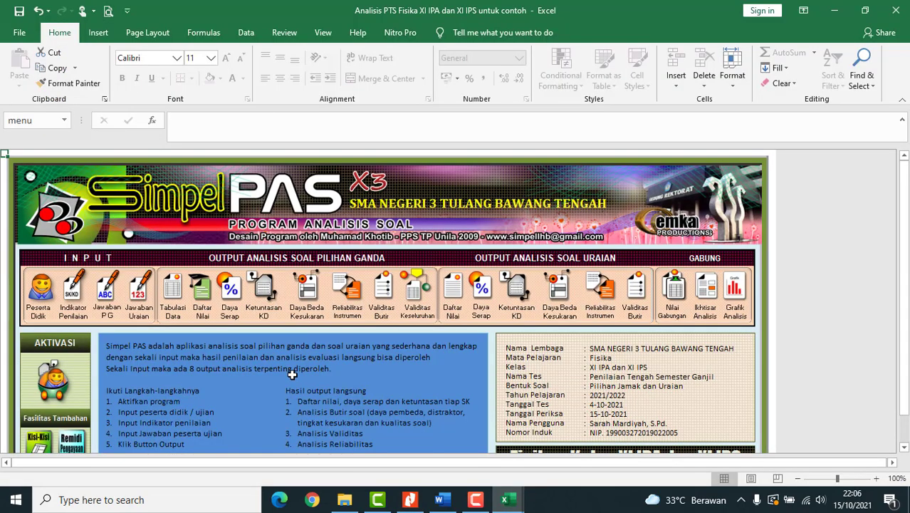
{"action": "left_click", "coordinate": [413, 294]}
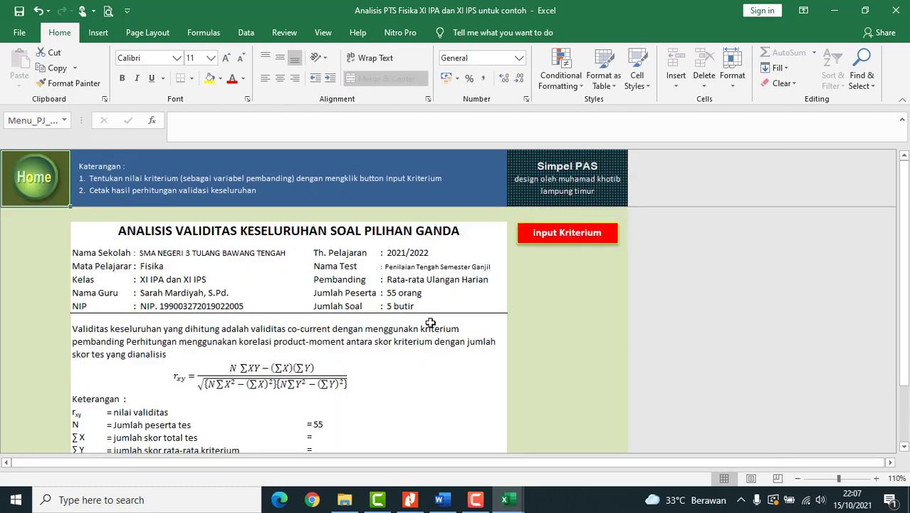
{"action": "scroll", "coordinate": [432, 330], "scroll_direction": "down", "scroll_amount": 10}
{"action": "scroll", "coordinate": [431, 331], "scroll_direction": "down", "scroll_amount": 3}
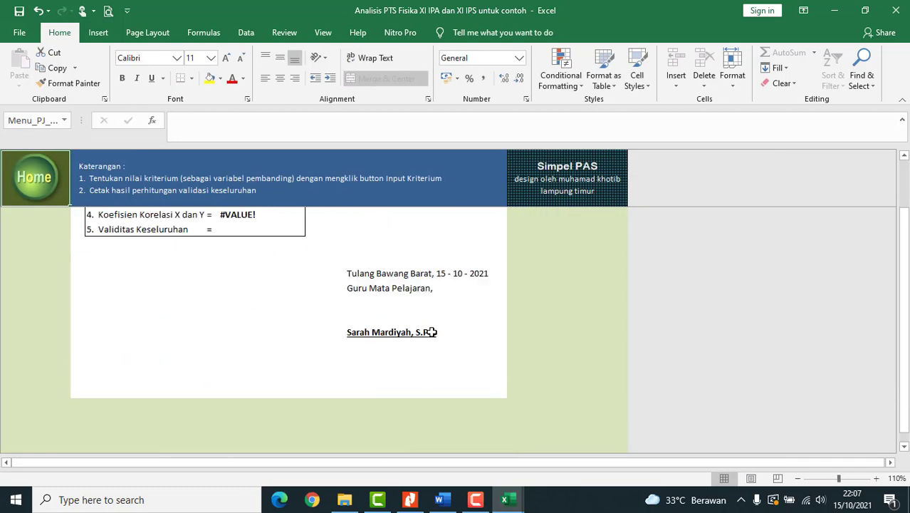
{"action": "scroll", "coordinate": [430, 324], "scroll_direction": "up", "scroll_amount": 5}
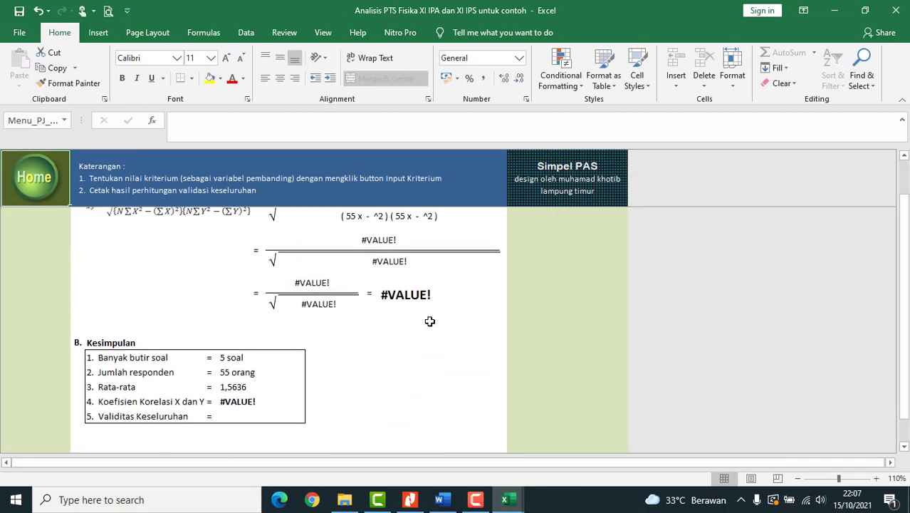
{"action": "scroll", "coordinate": [430, 321], "scroll_direction": "up", "scroll_amount": 8}
{"action": "left_click", "coordinate": [34, 178]}
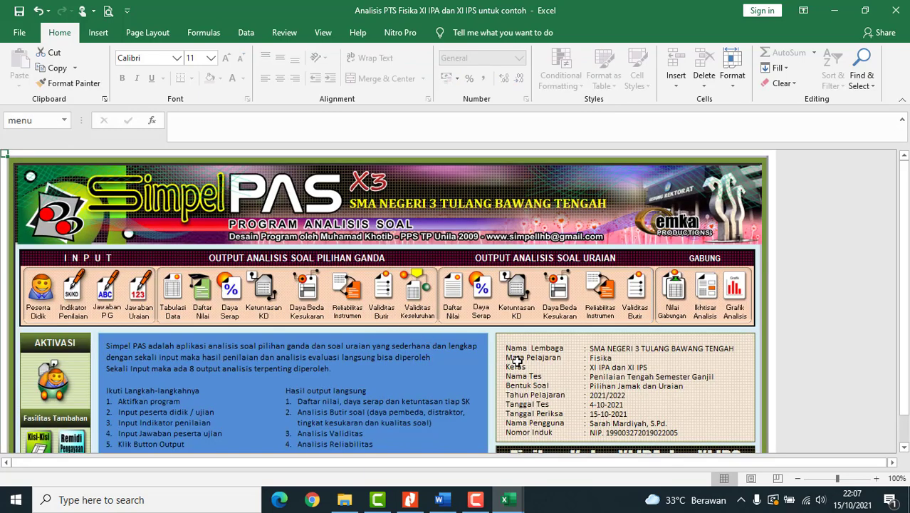
- Open Daya Beda Kesukaran to see the five essay items rated from Sangat Baik to Jelek
{"action": "left_click", "coordinate": [557, 293]}
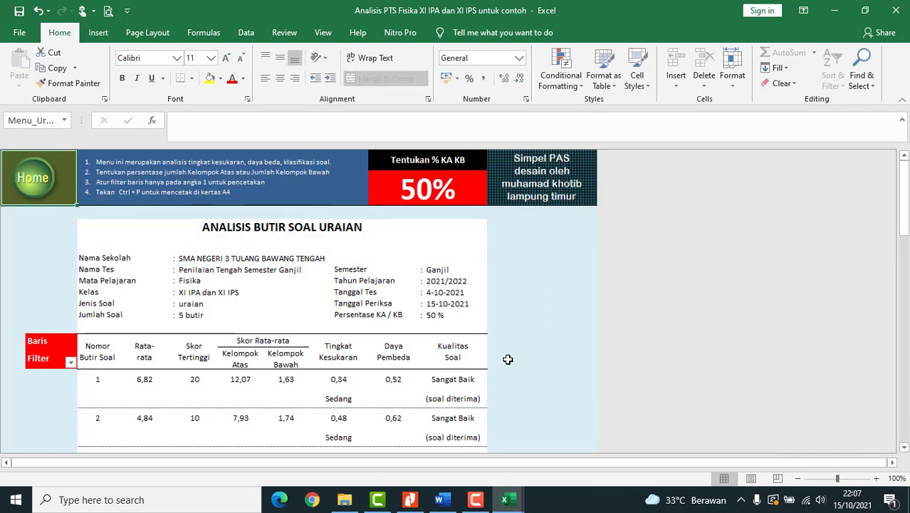
{"action": "scroll", "coordinate": [505, 362], "scroll_direction": "down", "scroll_amount": 3}
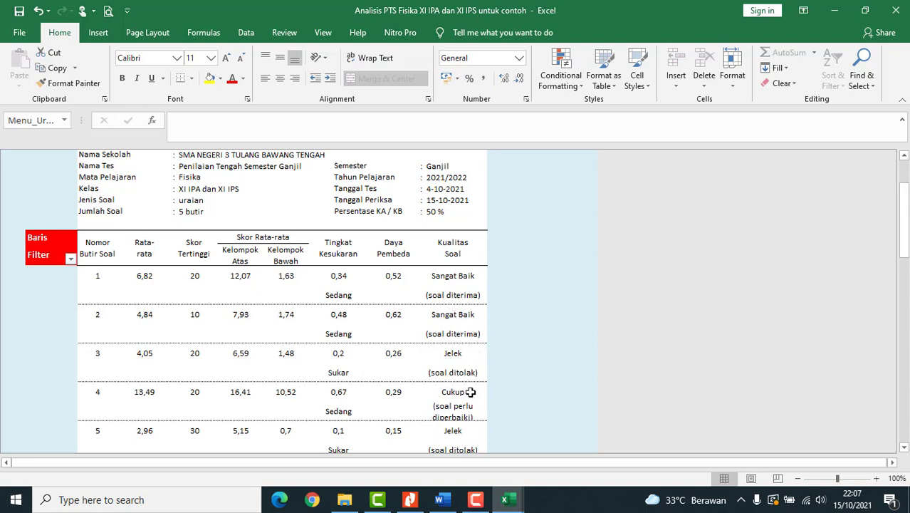
{"action": "scroll", "coordinate": [473, 399], "scroll_direction": "down", "scroll_amount": 1}
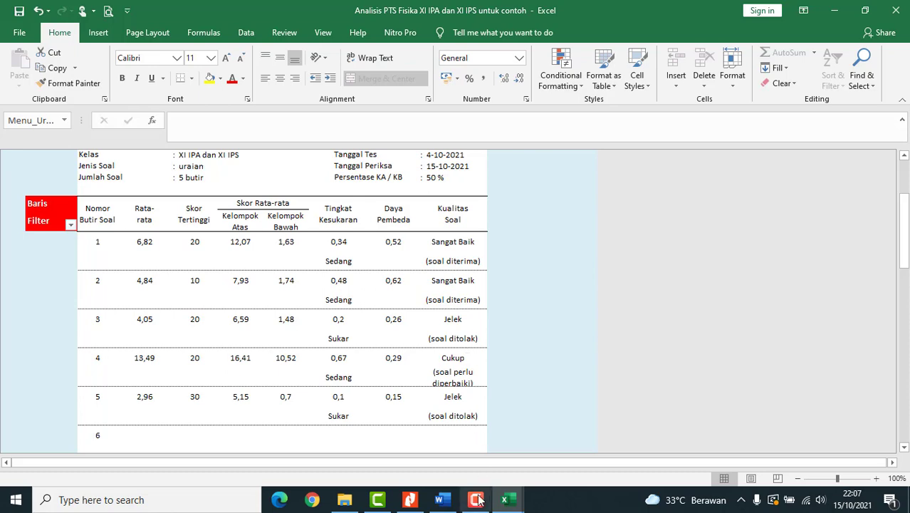
{"action": "left_click", "coordinate": [409, 499]}
{"action": "scroll", "coordinate": [512, 364], "scroll_direction": "down", "scroll_amount": 1}
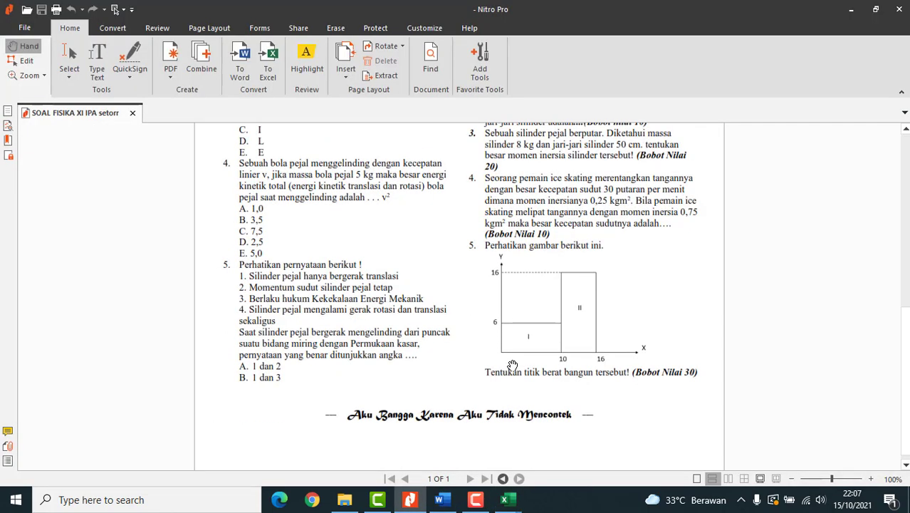
{"action": "scroll", "coordinate": [512, 364], "scroll_direction": "up", "scroll_amount": 1}
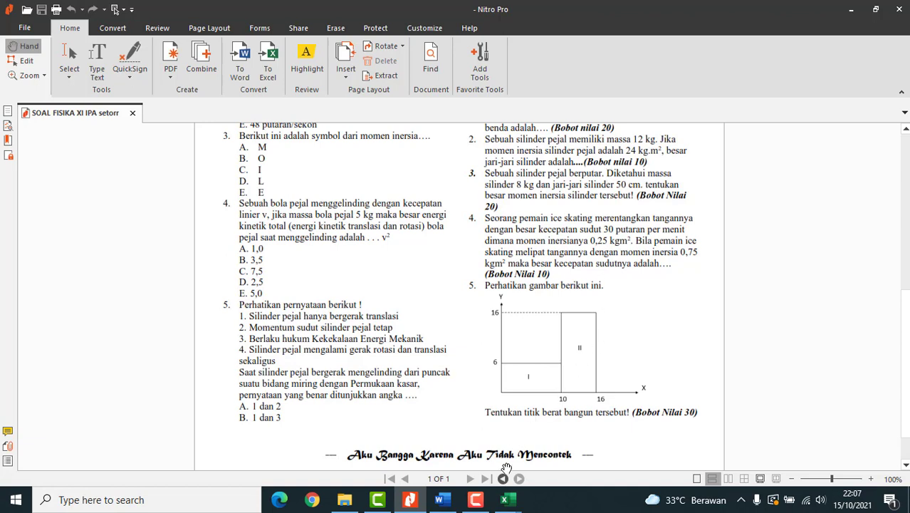
{"action": "mouse_move", "coordinate": [505, 499]}
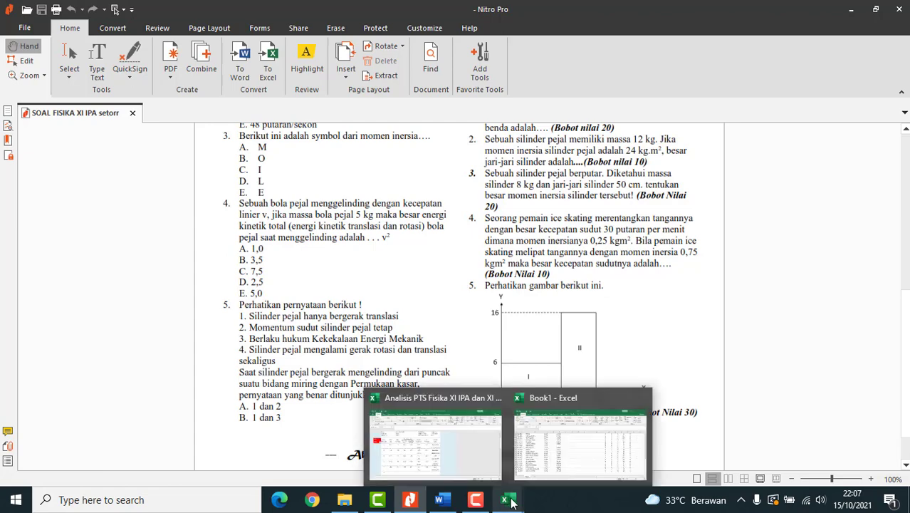
{"action": "left_click", "coordinate": [445, 447]}
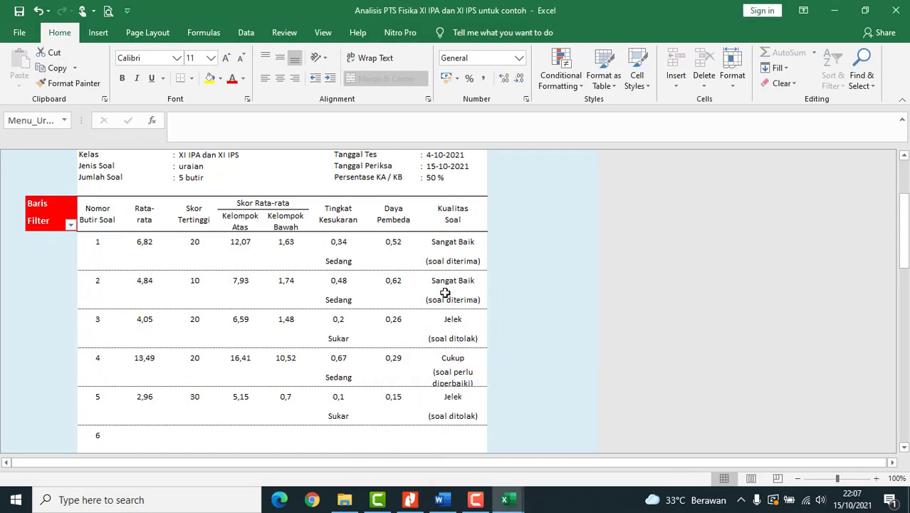
- Return to the main menu and look over the essay reliability analysis
{"action": "scroll", "coordinate": [241, 268], "scroll_direction": "up", "scroll_amount": 3}
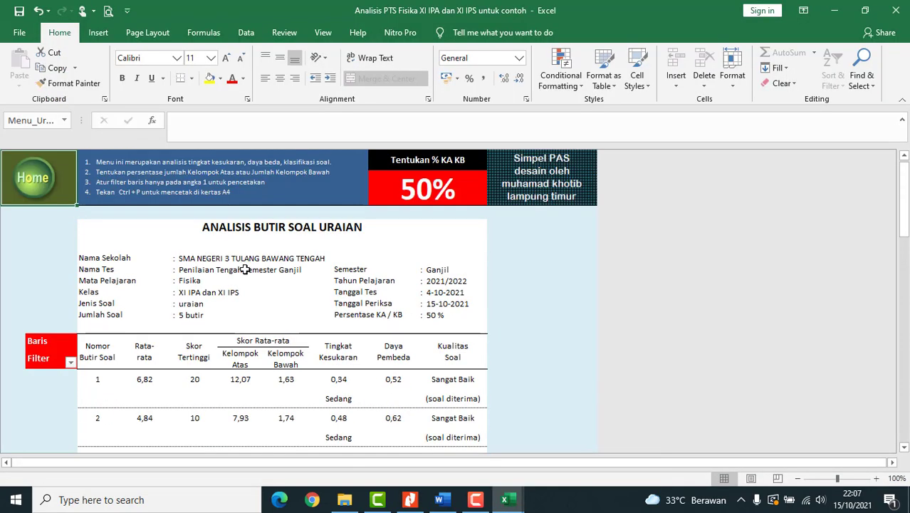
{"action": "left_click", "coordinate": [40, 180]}
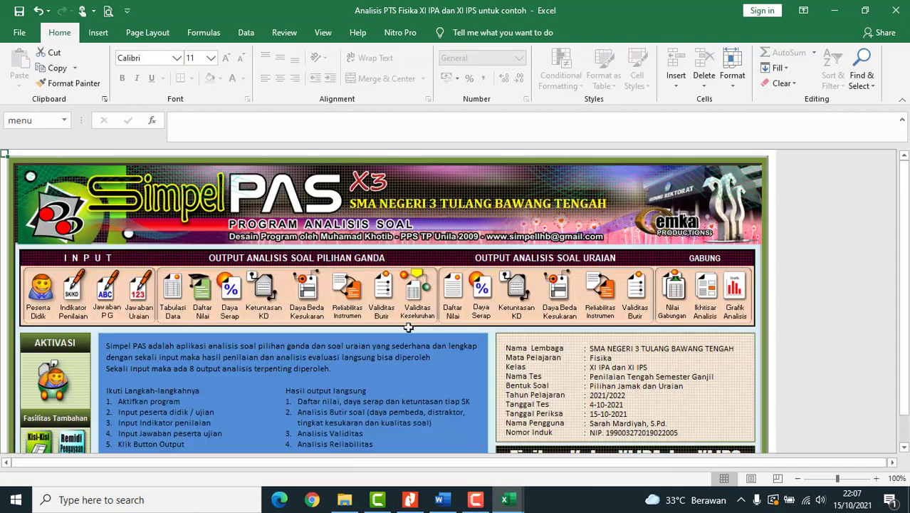
{"action": "left_click", "coordinate": [615, 310]}
{"action": "scroll", "coordinate": [397, 334], "scroll_direction": "down", "scroll_amount": 5}
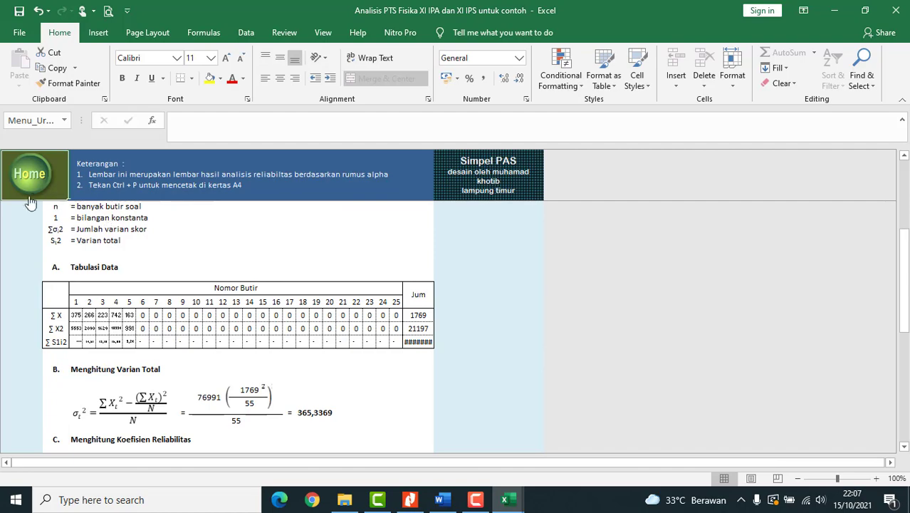
{"action": "left_click", "coordinate": [28, 174]}
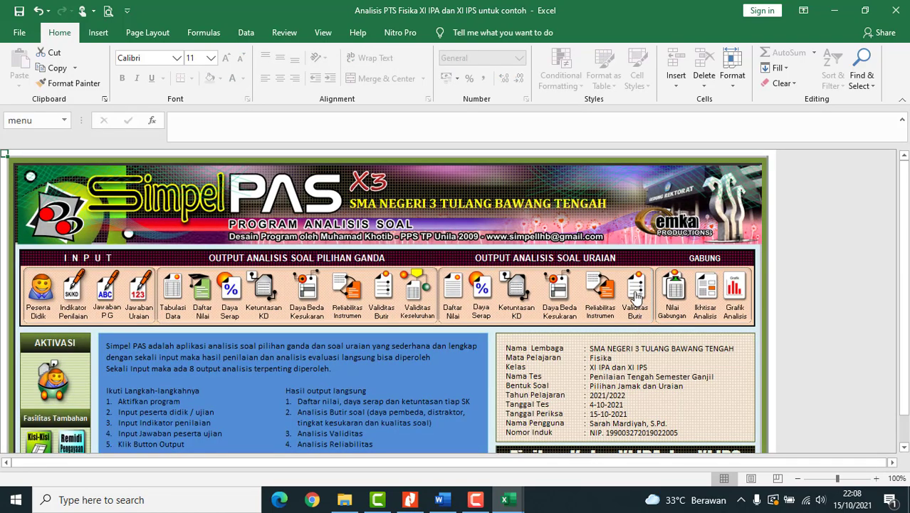
- View the essay item validity sheet, with all 5 items valid, then return to the menu
{"action": "left_click", "coordinate": [633, 295]}
{"action": "scroll", "coordinate": [404, 358], "scroll_direction": "down", "scroll_amount": 2}
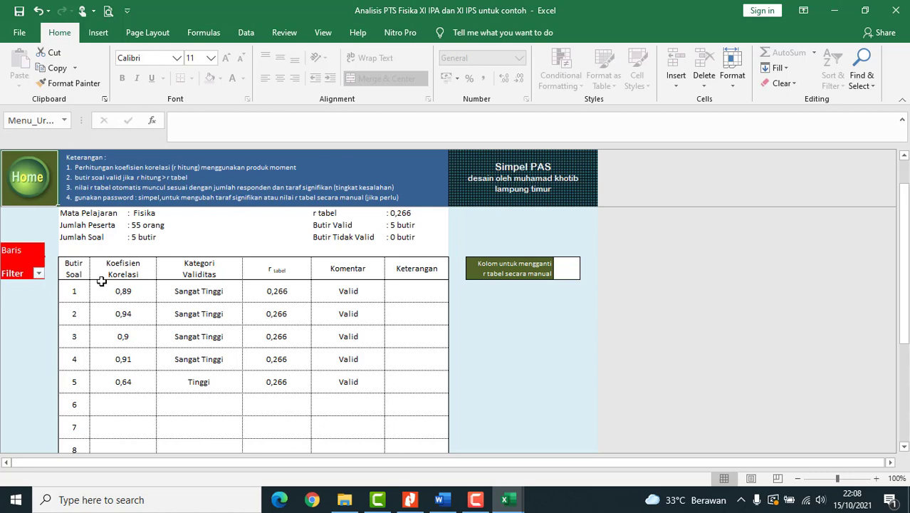
{"action": "left_click", "coordinate": [22, 184]}
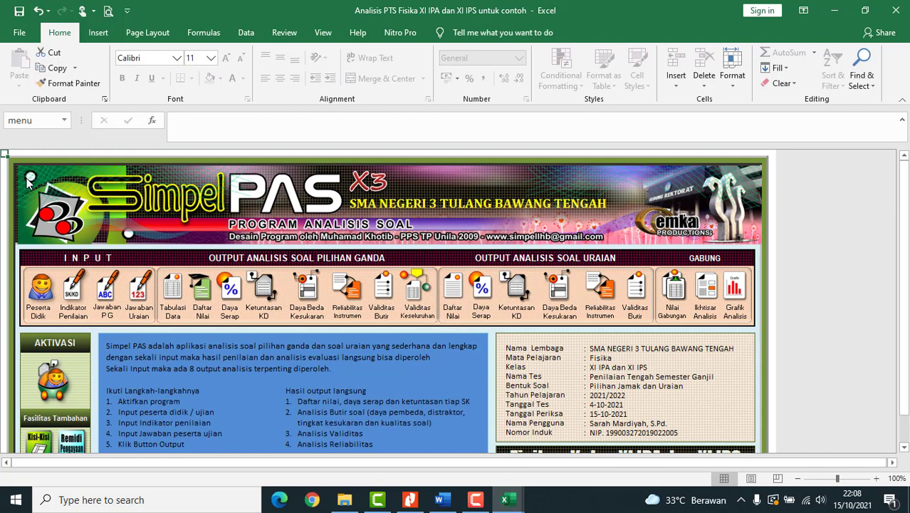
- Scroll through the Ikhtisar Analisis summary figures, then go back to the main menu
{"action": "left_click", "coordinate": [707, 291]}
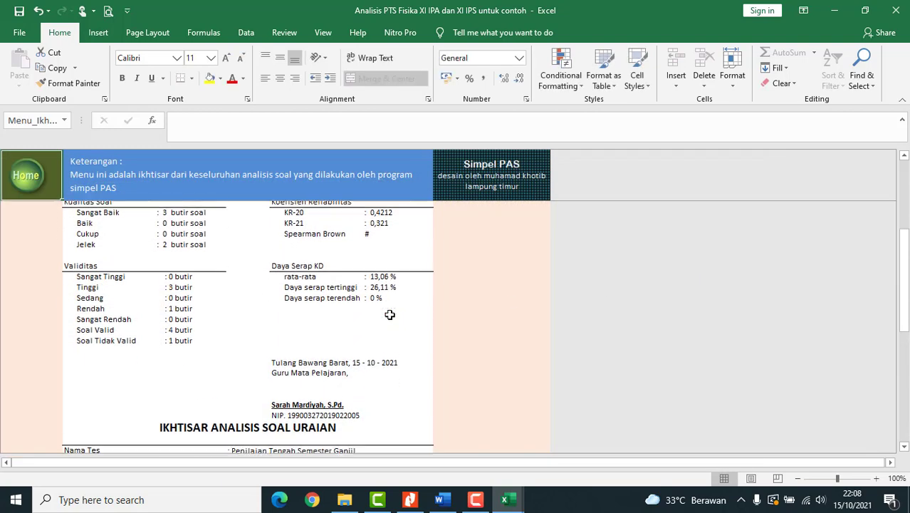
{"action": "scroll", "coordinate": [390, 314], "scroll_direction": "up", "scroll_amount": 5}
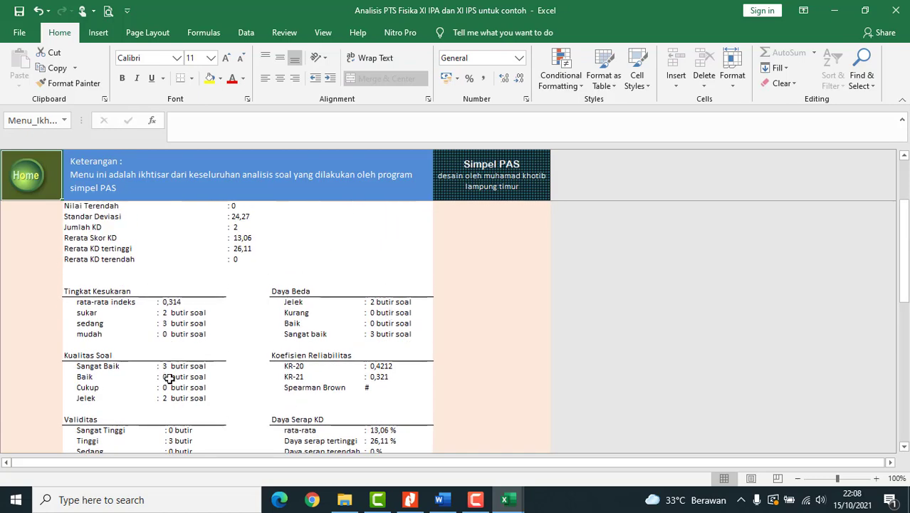
{"action": "scroll", "coordinate": [168, 377], "scroll_direction": "down", "scroll_amount": 2}
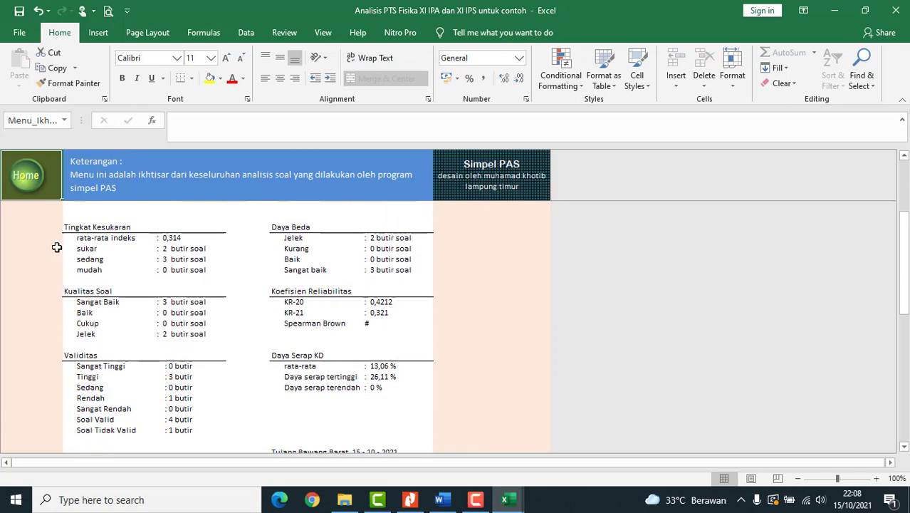
{"action": "left_click", "coordinate": [31, 185]}
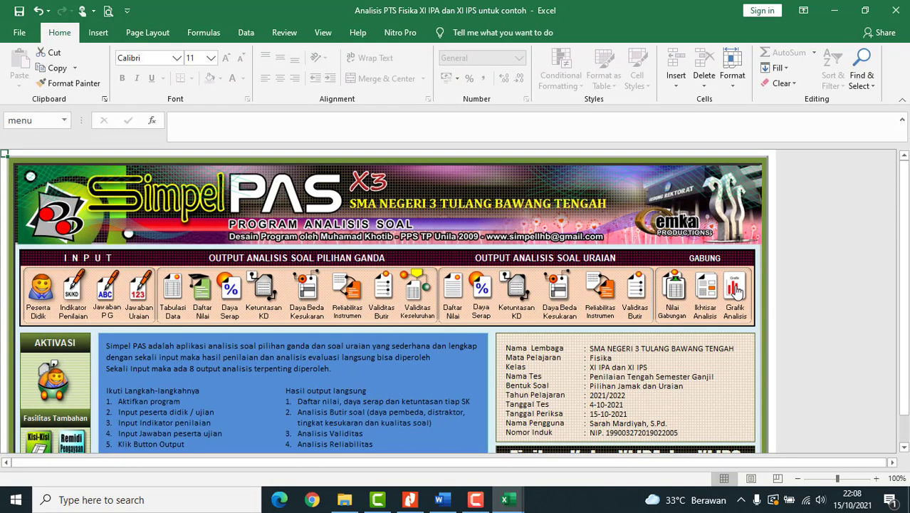
- Open Grafik Analisis and switch the chart to the essay questions (Soal Uraian)
{"action": "left_click", "coordinate": [733, 293]}
{"action": "scroll", "coordinate": [451, 319], "scroll_direction": "down", "scroll_amount": 5}
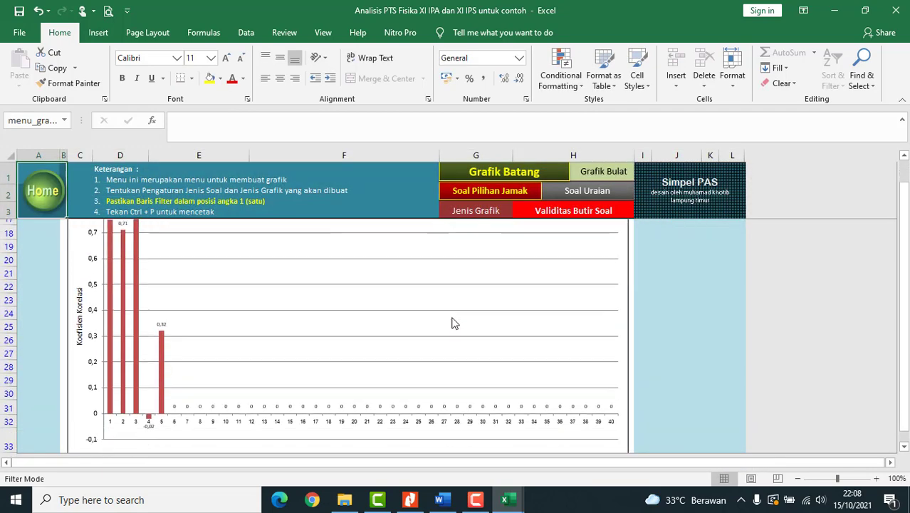
{"action": "scroll", "coordinate": [274, 326], "scroll_direction": "up", "scroll_amount": 1}
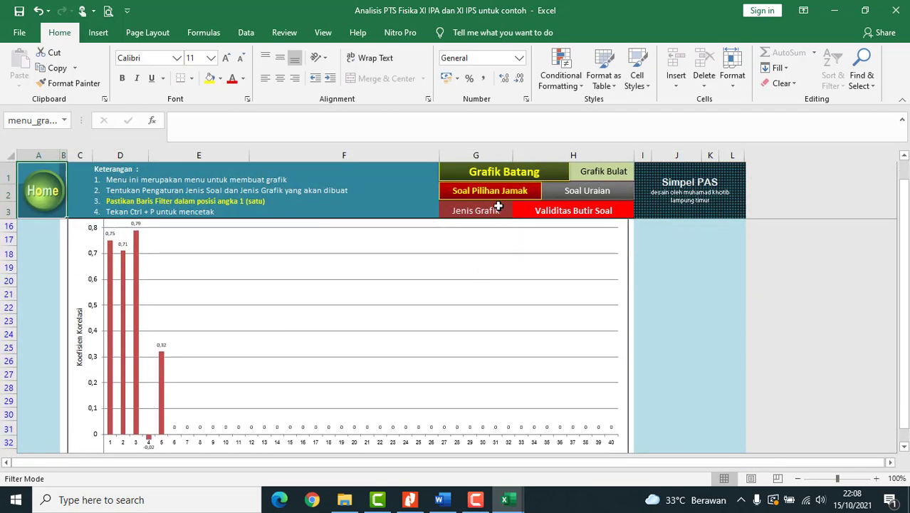
{"action": "left_click", "coordinate": [578, 194]}
{"action": "scroll", "coordinate": [578, 274], "scroll_direction": "down", "scroll_amount": 4}
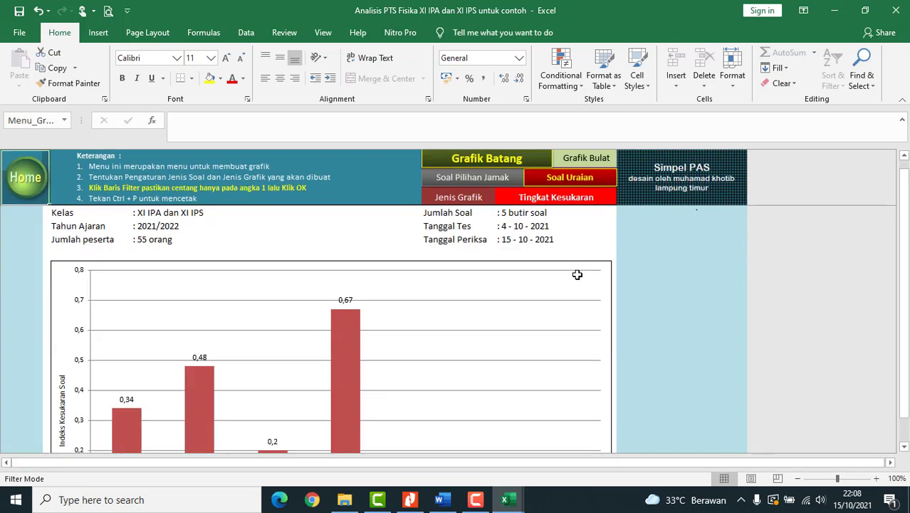
{"action": "scroll", "coordinate": [577, 276], "scroll_direction": "down", "scroll_amount": 2}
{"action": "scroll", "coordinate": [577, 278], "scroll_direction": "up", "scroll_amount": 4}
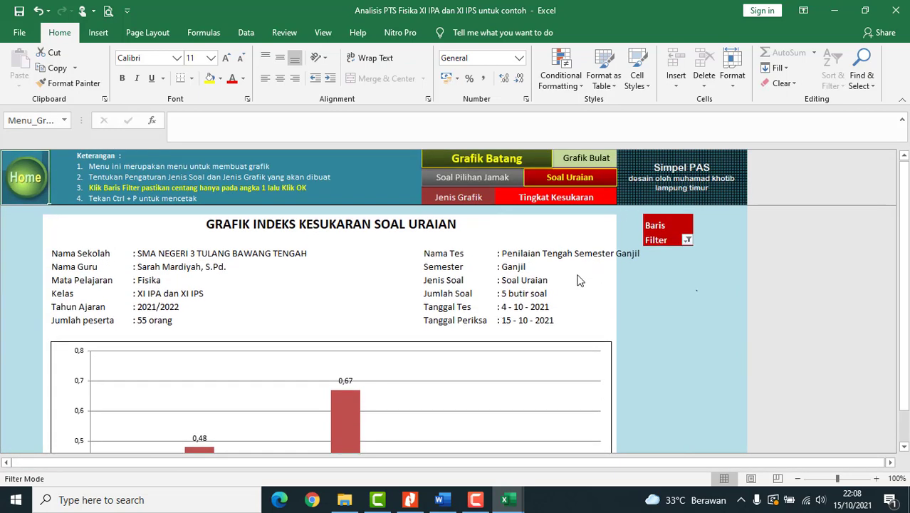
- Set the Jenis Grafik chart type to Validitas Butir Soal
{"action": "left_click", "coordinate": [574, 203]}
{"action": "left_click", "coordinate": [621, 200]}
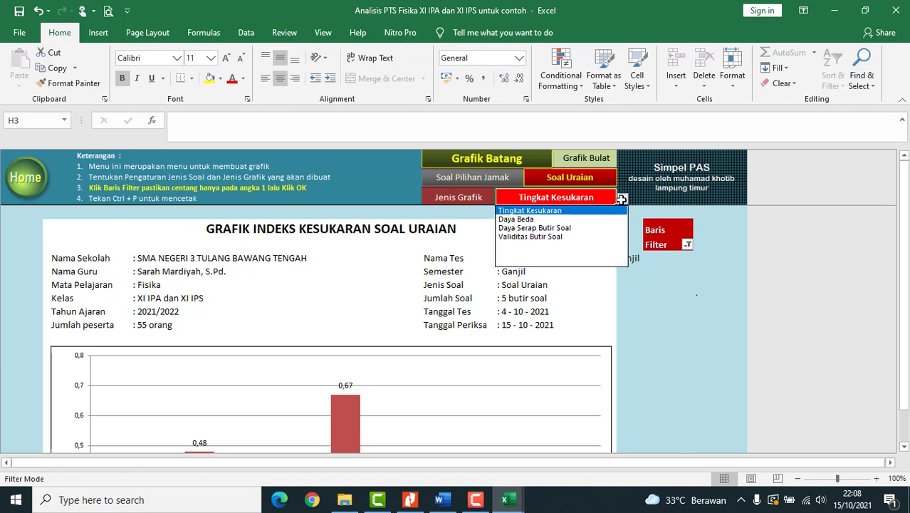
{"action": "left_click", "coordinate": [611, 237]}
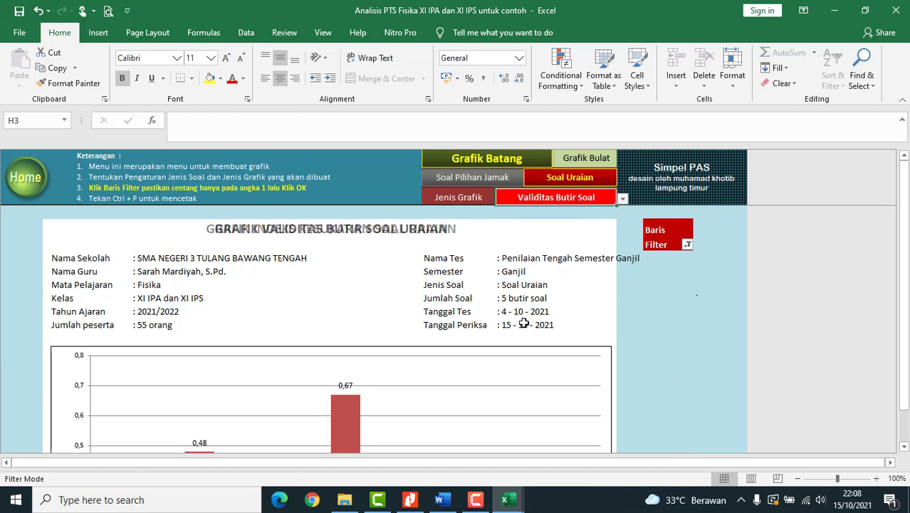
{"action": "scroll", "coordinate": [523, 323], "scroll_direction": "down", "scroll_amount": 3}
{"action": "scroll", "coordinate": [524, 323], "scroll_direction": "up", "scroll_amount": 3}
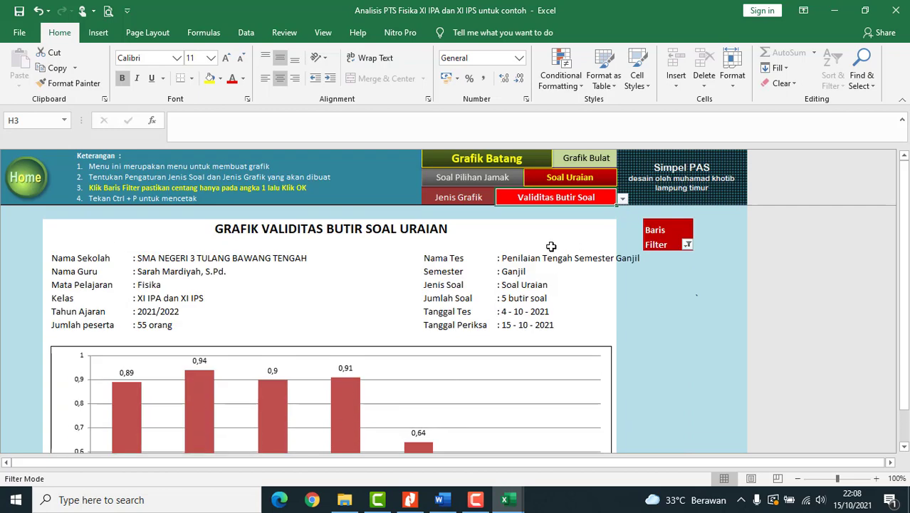
- Preview the validity bar chart's A4 landscape printout, then return to the main menu
{"action": "left_click", "coordinate": [108, 12]}
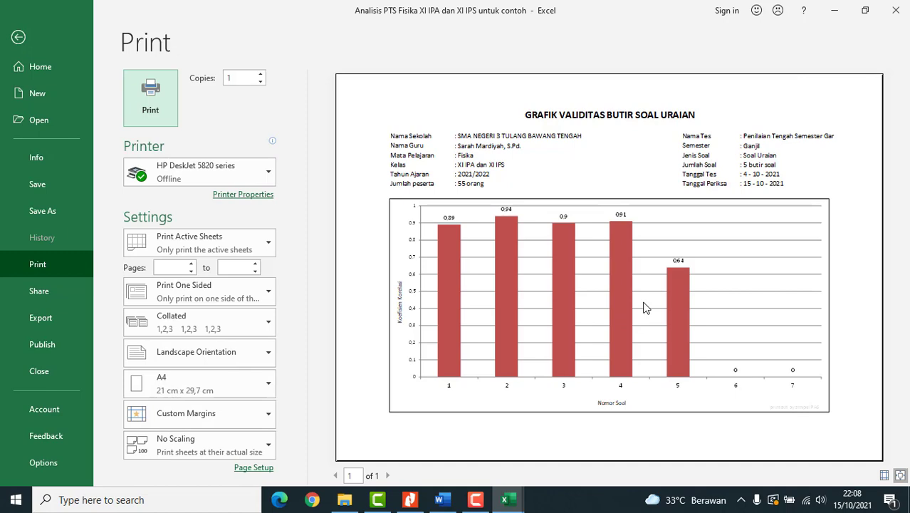
{"action": "left_click", "coordinate": [18, 40]}
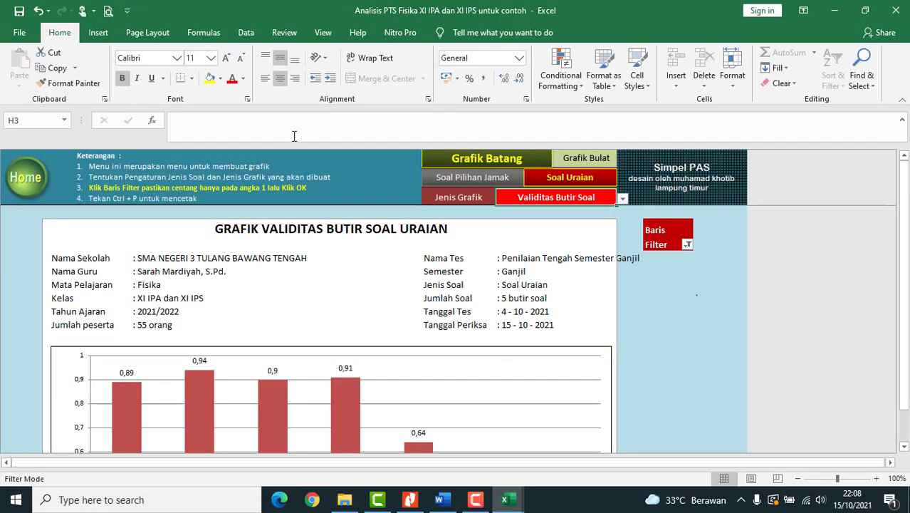
{"action": "left_click", "coordinate": [31, 187]}
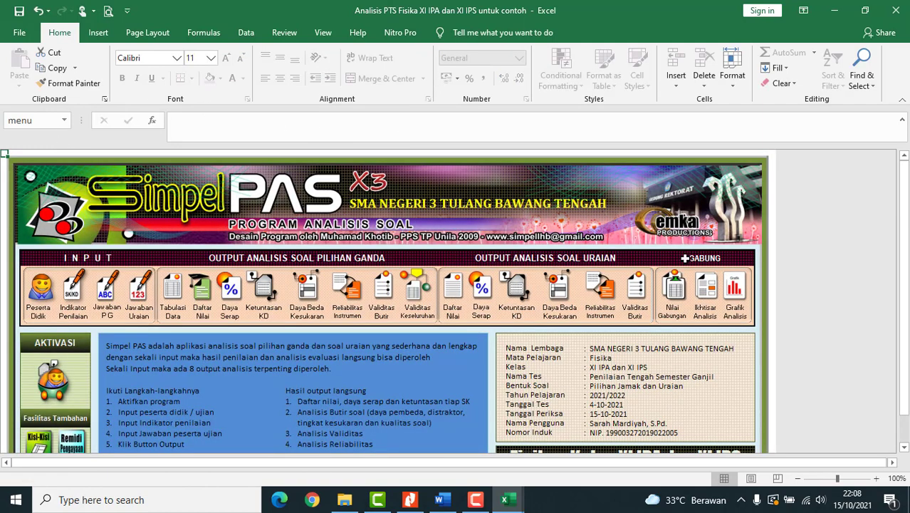
- Open Nilai Gabungan and preview its 2-page A4 portrait printout
{"action": "left_click", "coordinate": [676, 292]}
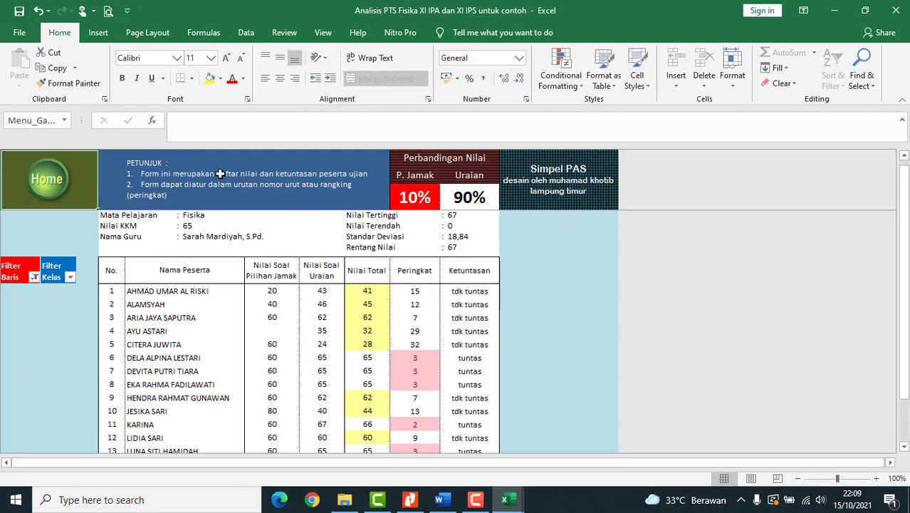
{"action": "left_click", "coordinate": [108, 11]}
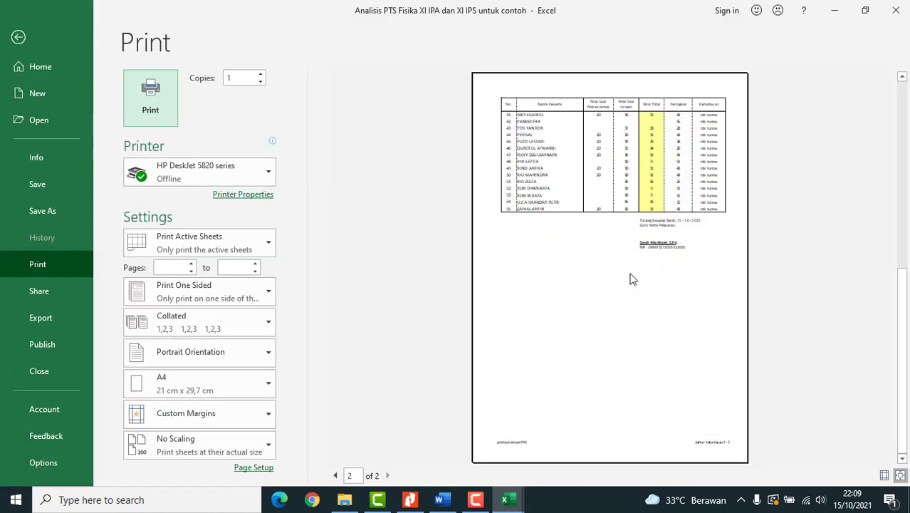
{"action": "scroll", "coordinate": [631, 274], "scroll_direction": "up", "scroll_amount": 3}
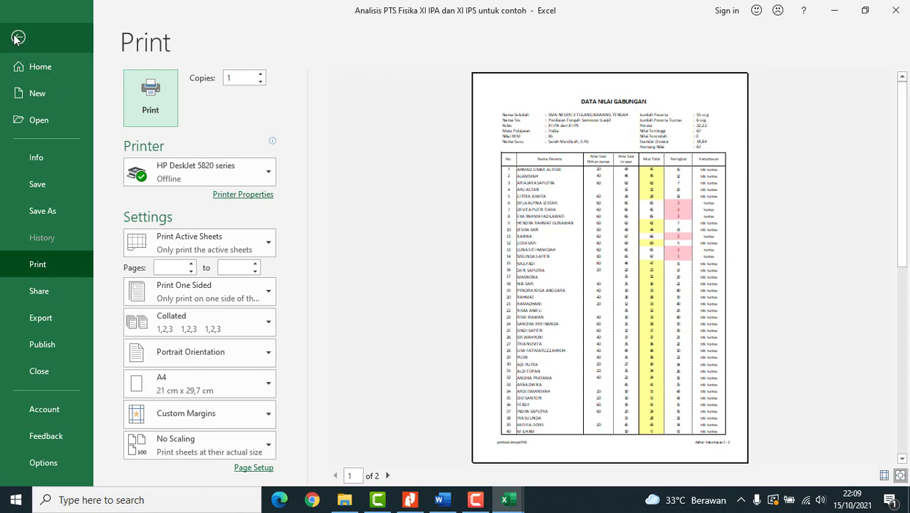